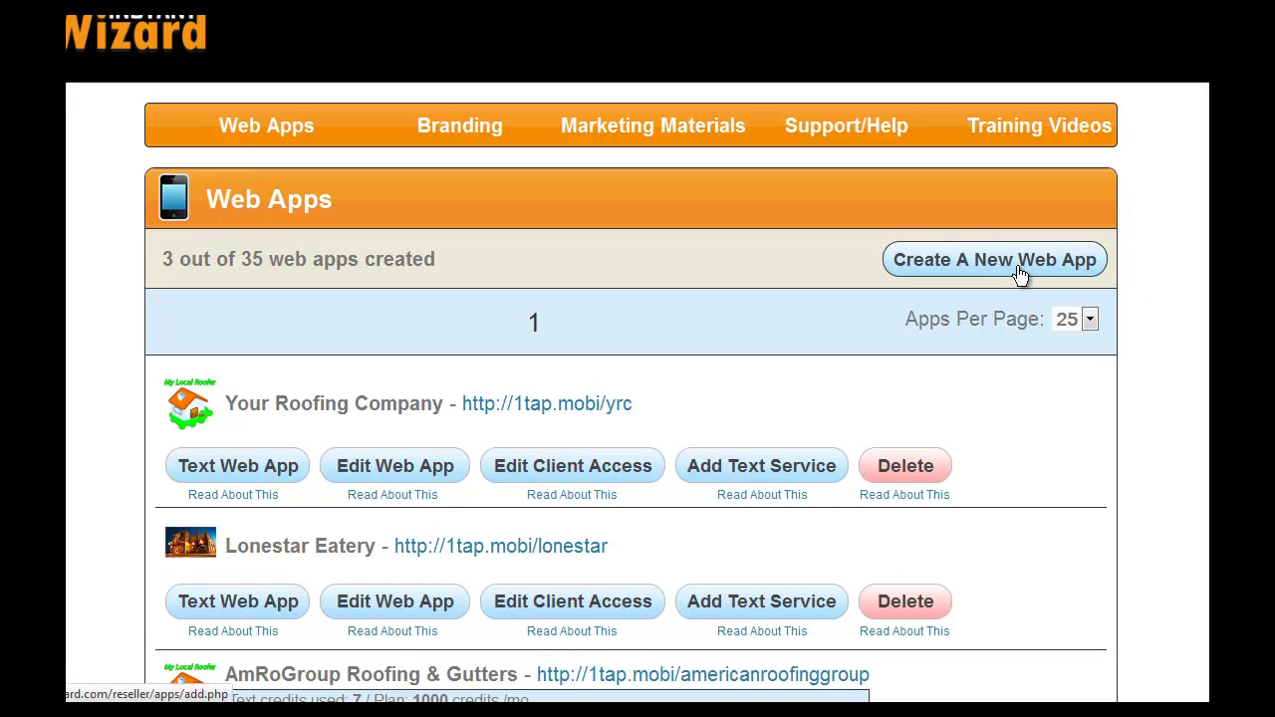
Start creating a new web app from the Web Apps page
left_click(1019, 274)
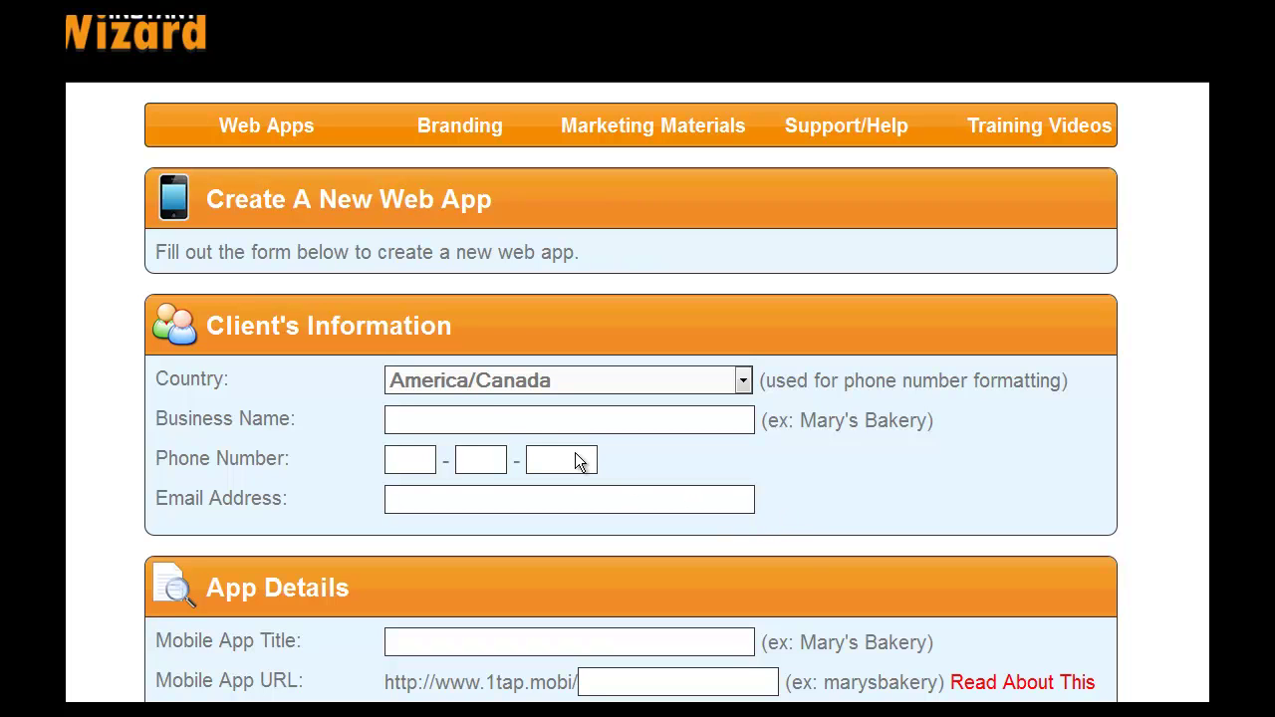
Enter Lonestar Eatery Bar and Grill as business name, plus the client's phone number and e-mail
left_click(488, 418)
type("Lonestar")
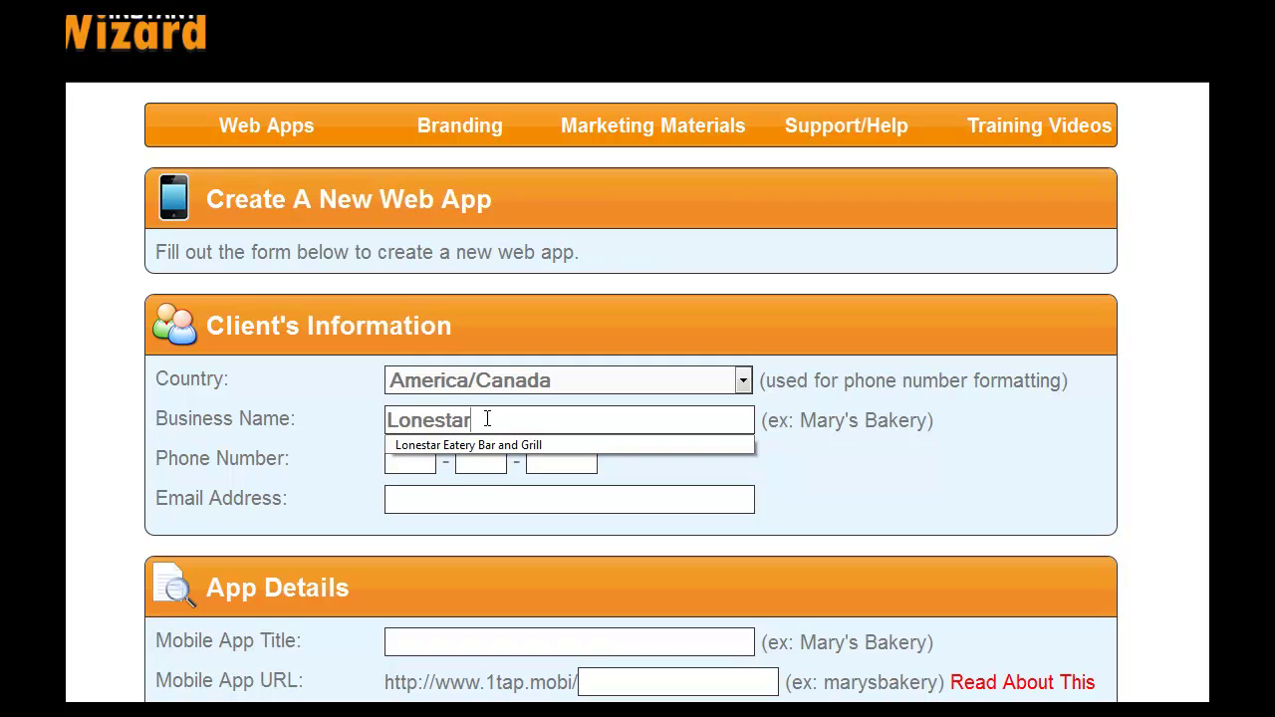
key("Down")
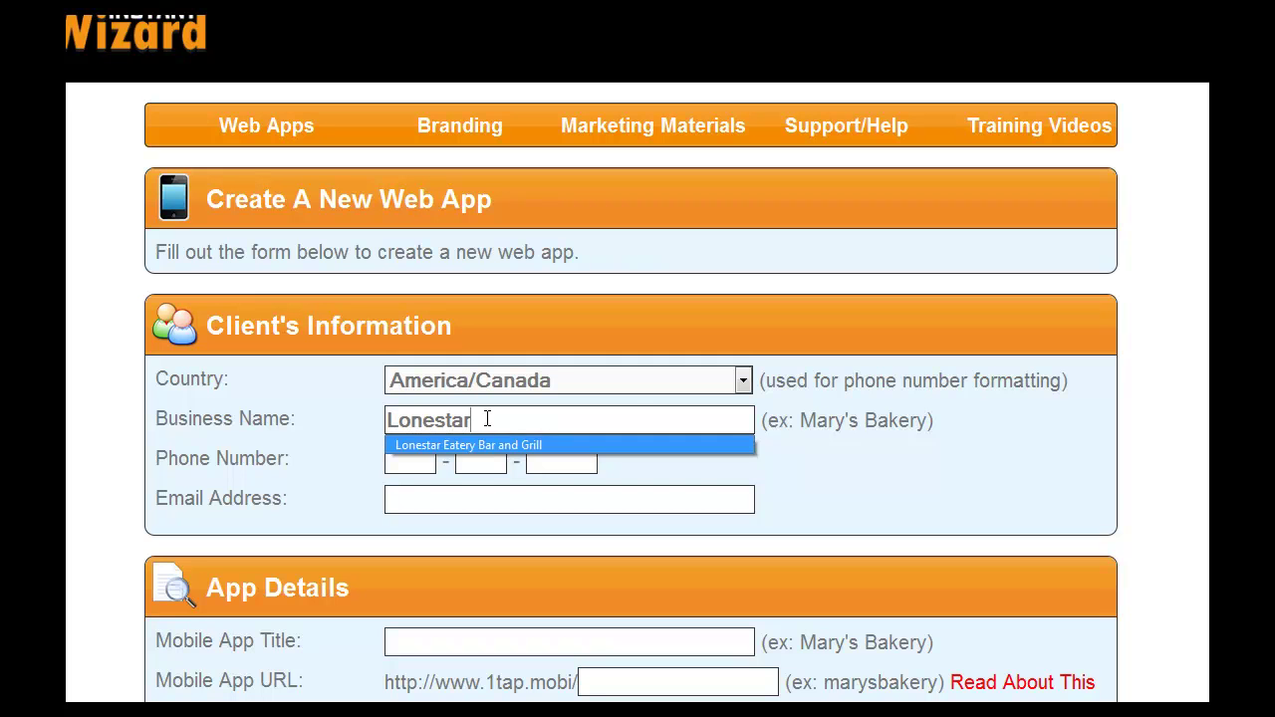
key("Return")
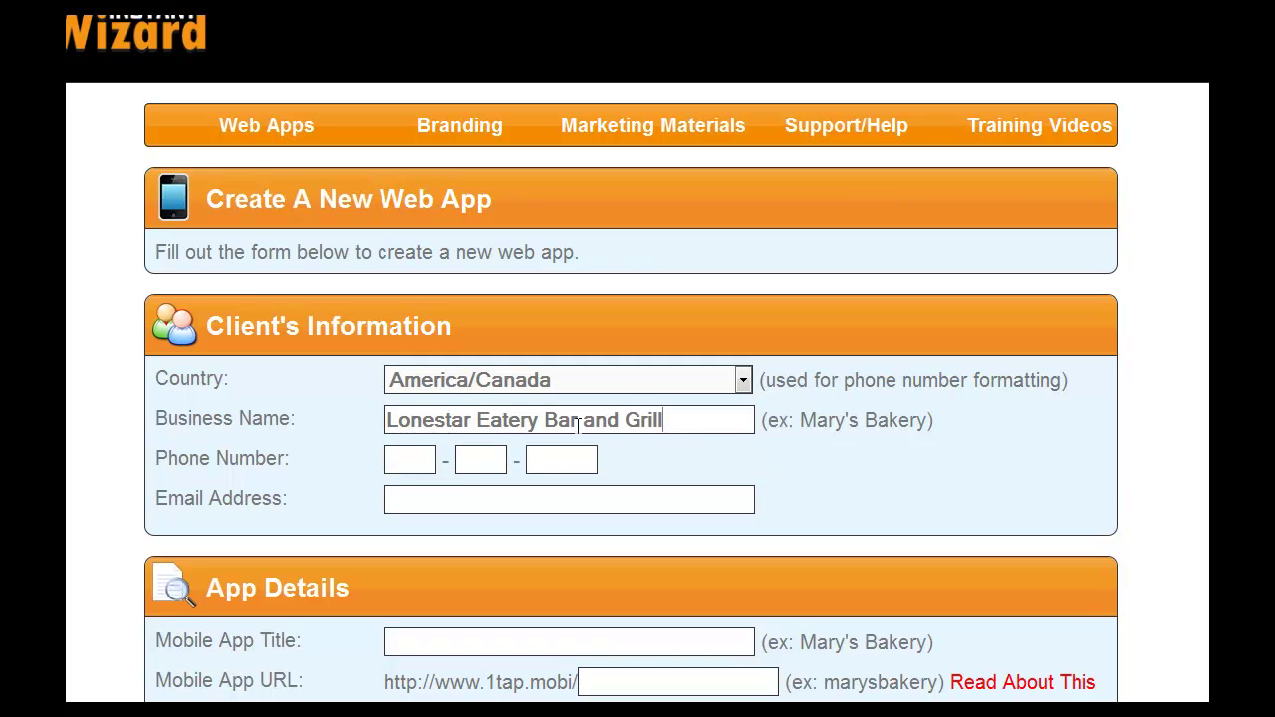
left_click(422, 457)
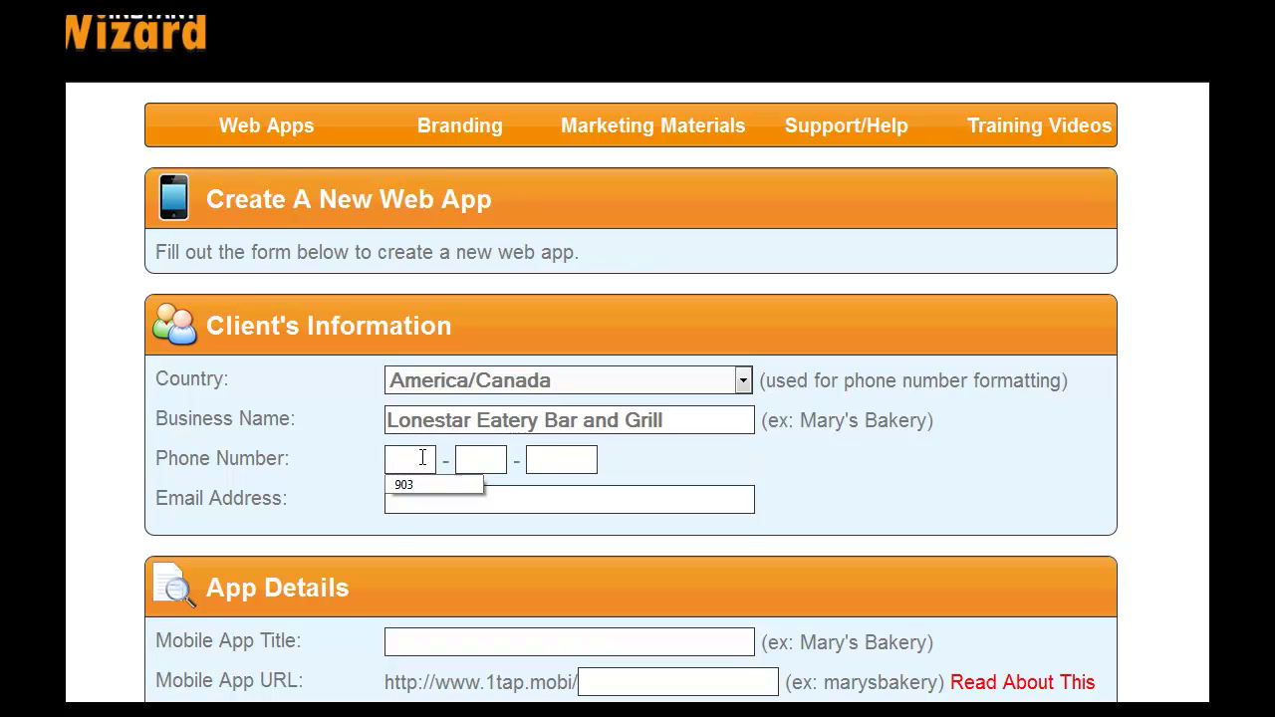
left_click(420, 483)
left_click(478, 450)
type("555")
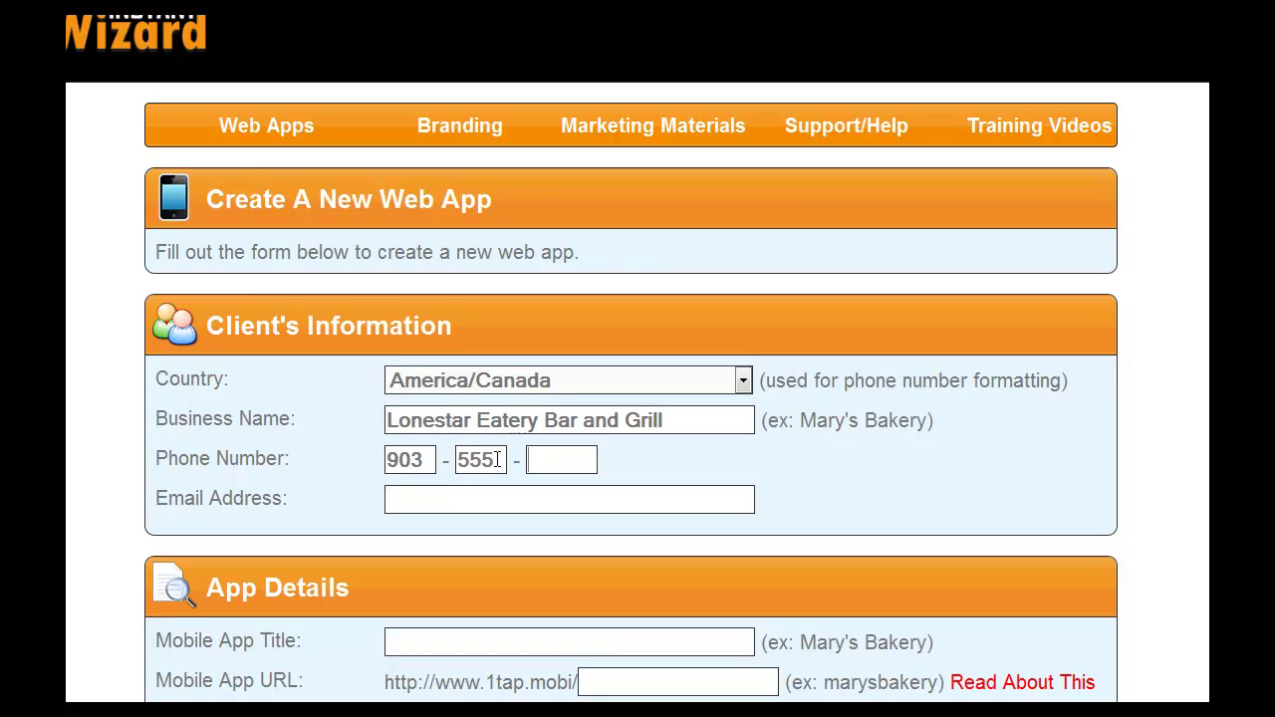
type("1212")
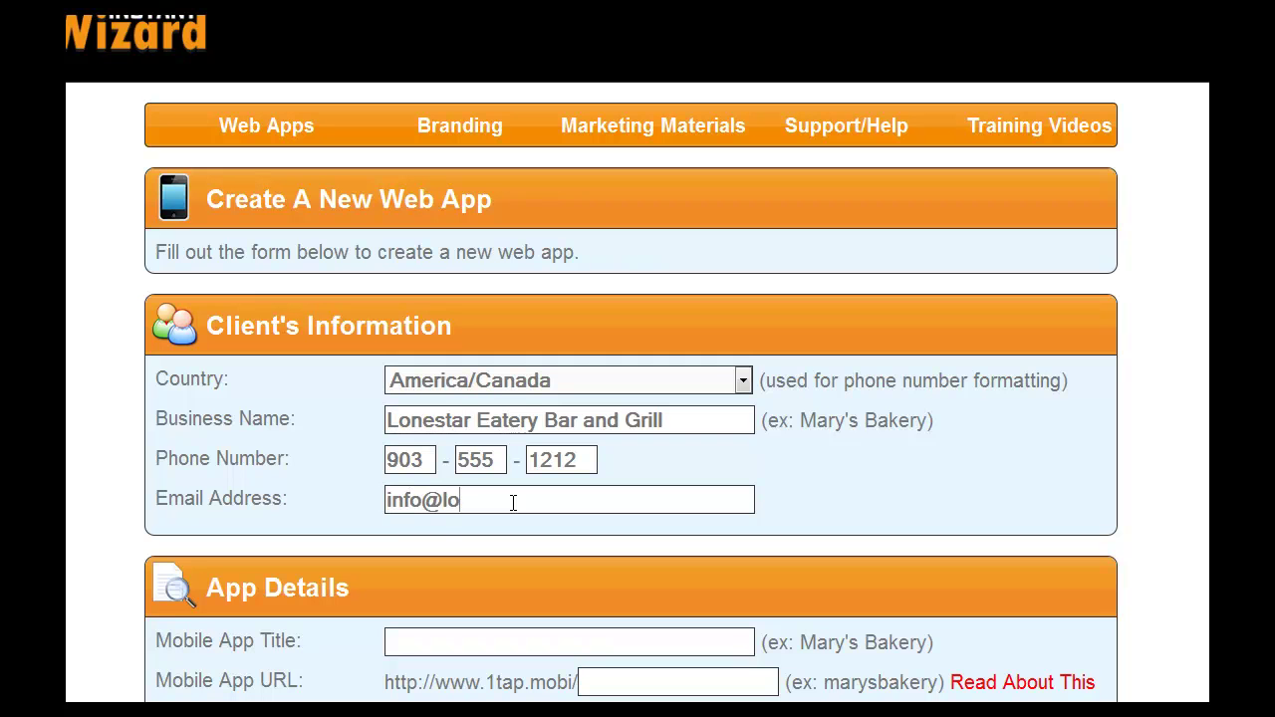
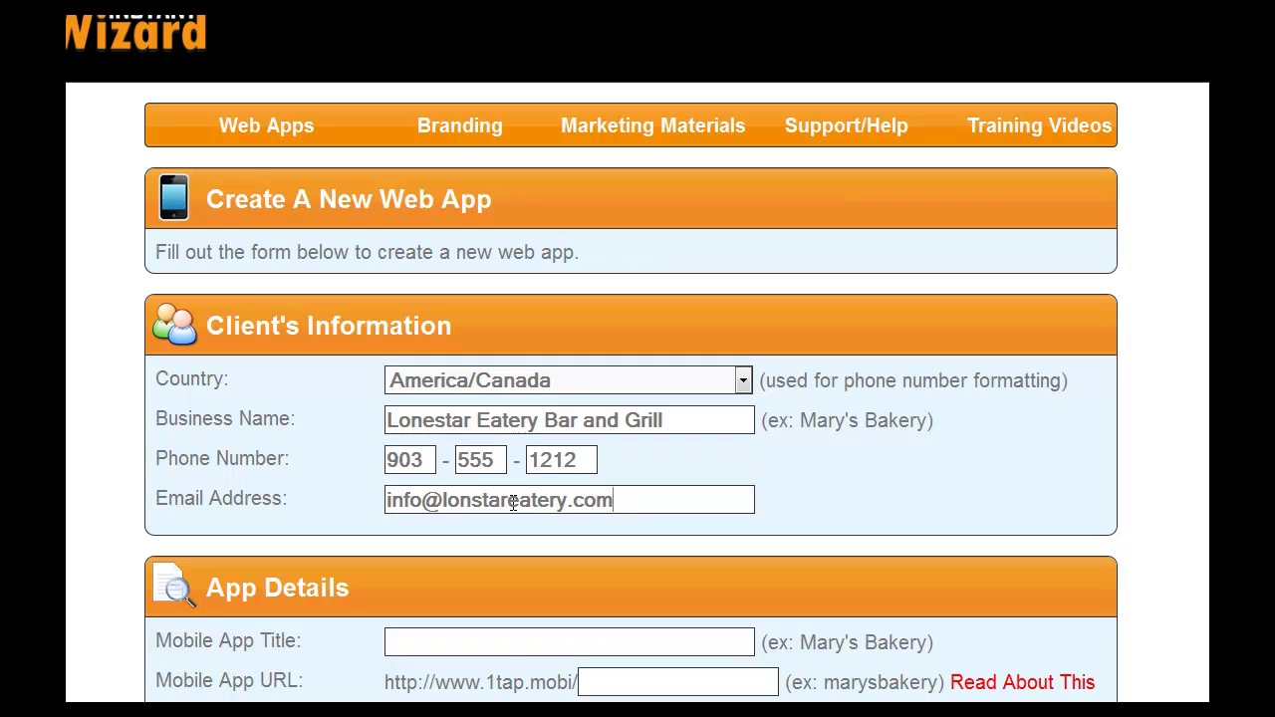
Set the mobile app title to Lonestar Eatery and the app URL to lste
left_click(495, 648)
type("Lonestar")
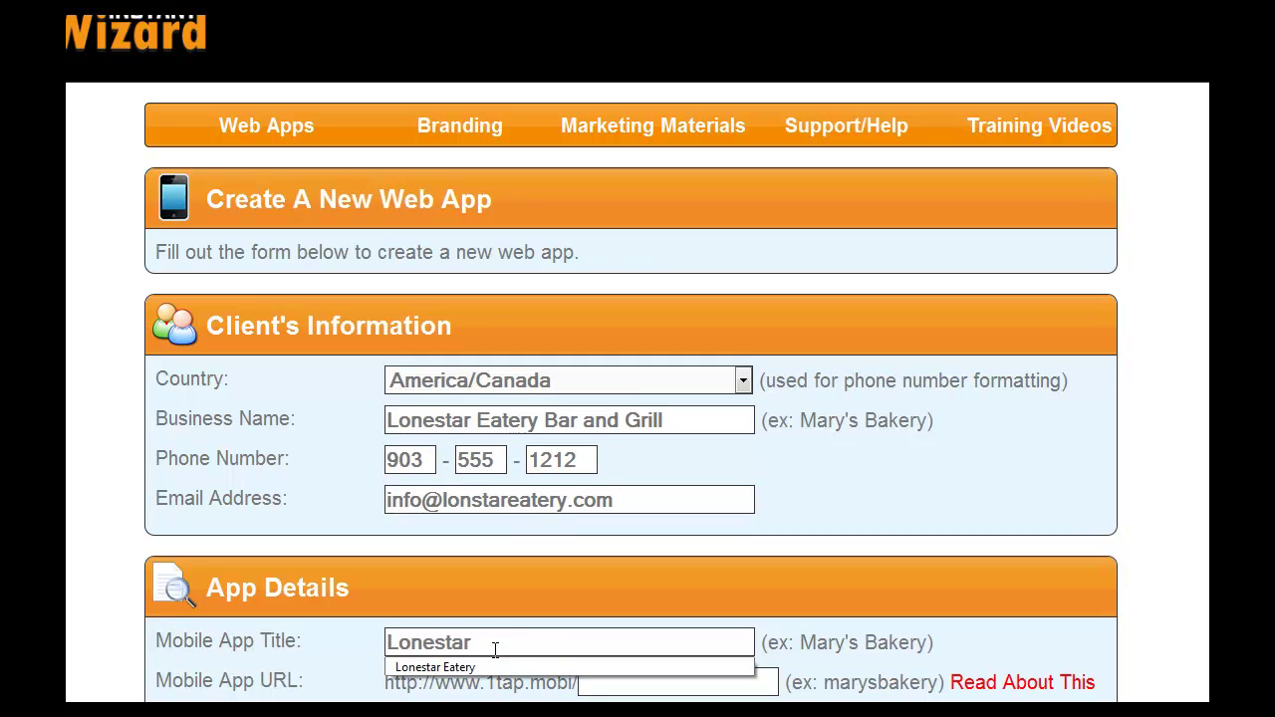
key("Down")
key("Return")
left_click(645, 679)
type("lst")
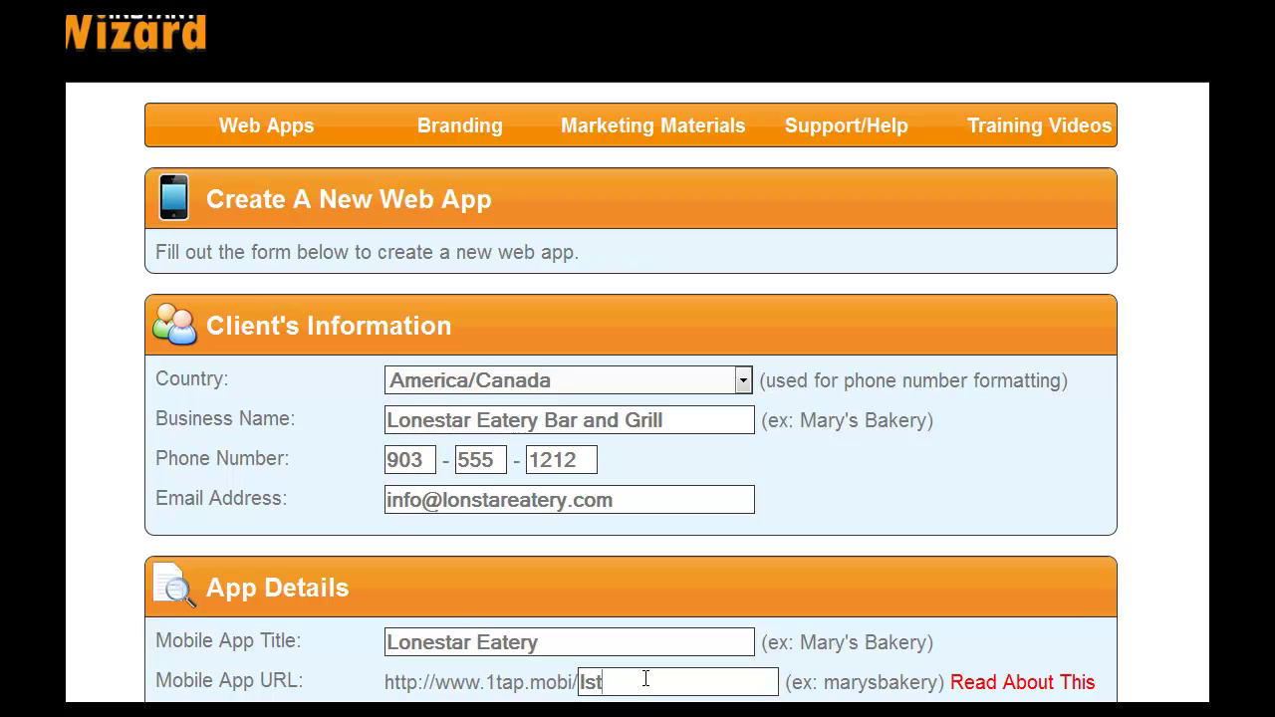
type("e")
scroll(646, 679, "down", 3)
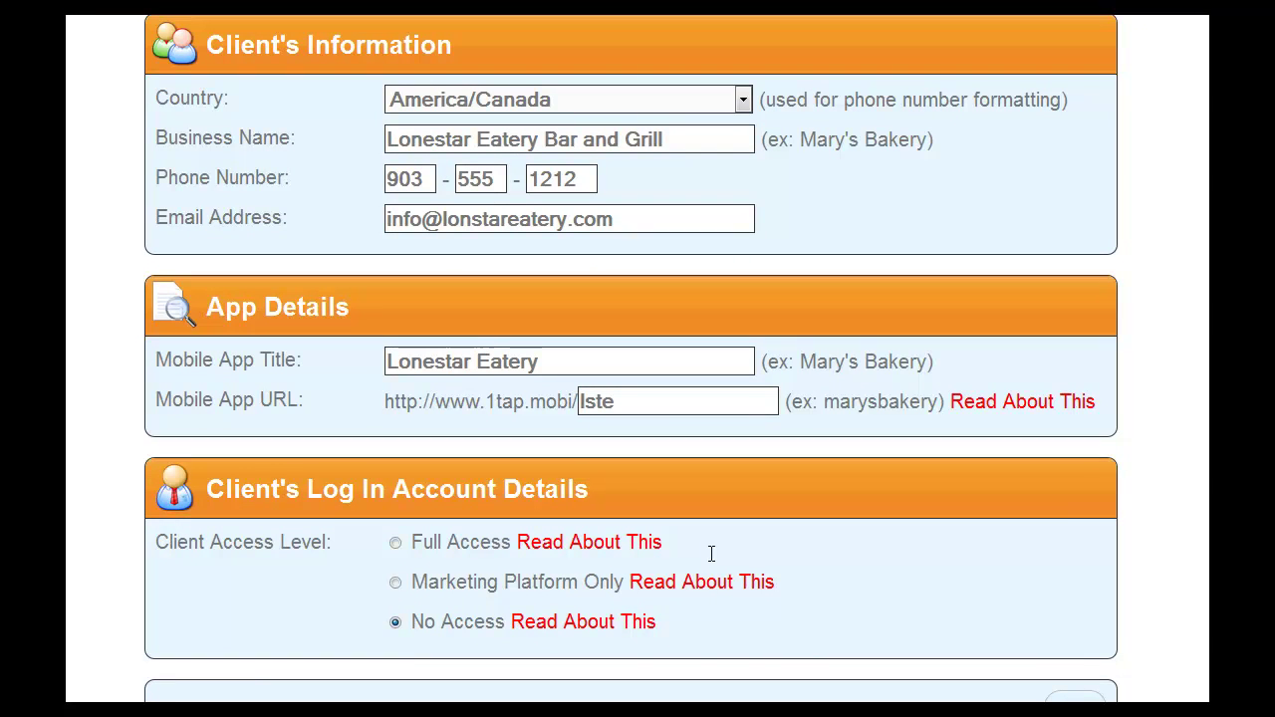
scroll(631, 359, "down", 2)
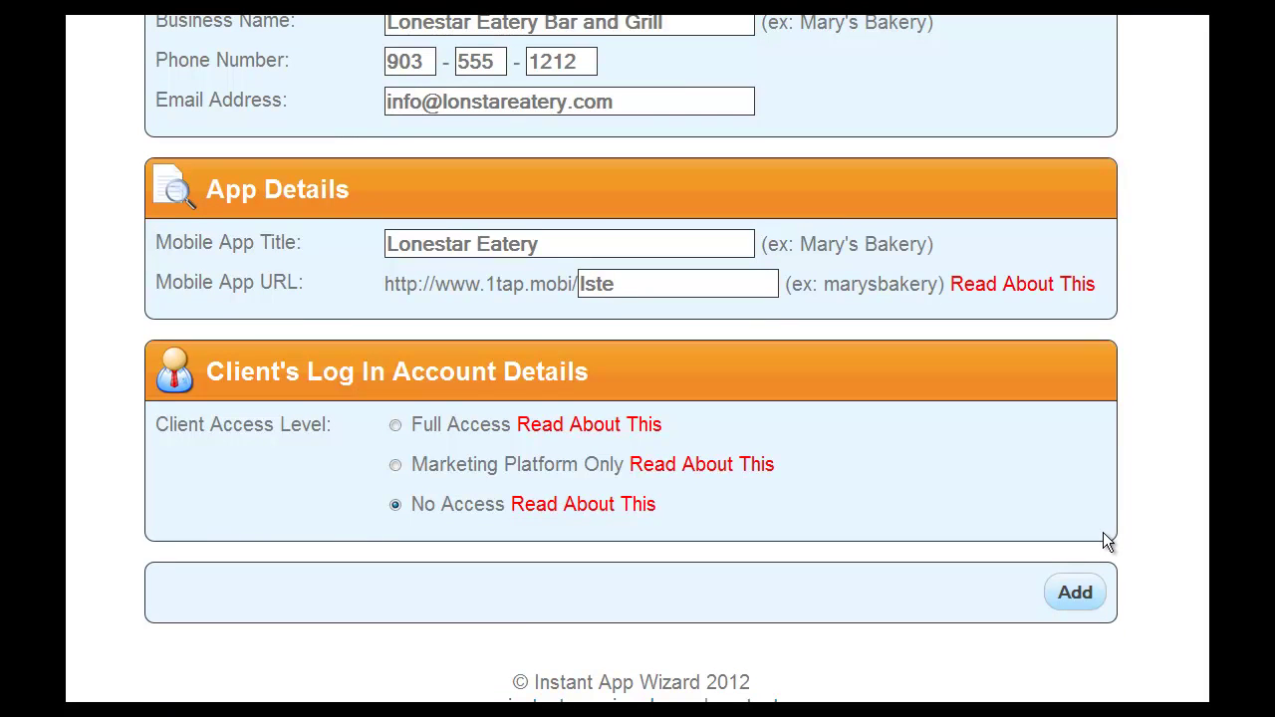
Add the Lonestar Eatery app and continue back to the Web Apps list
left_click(1075, 594)
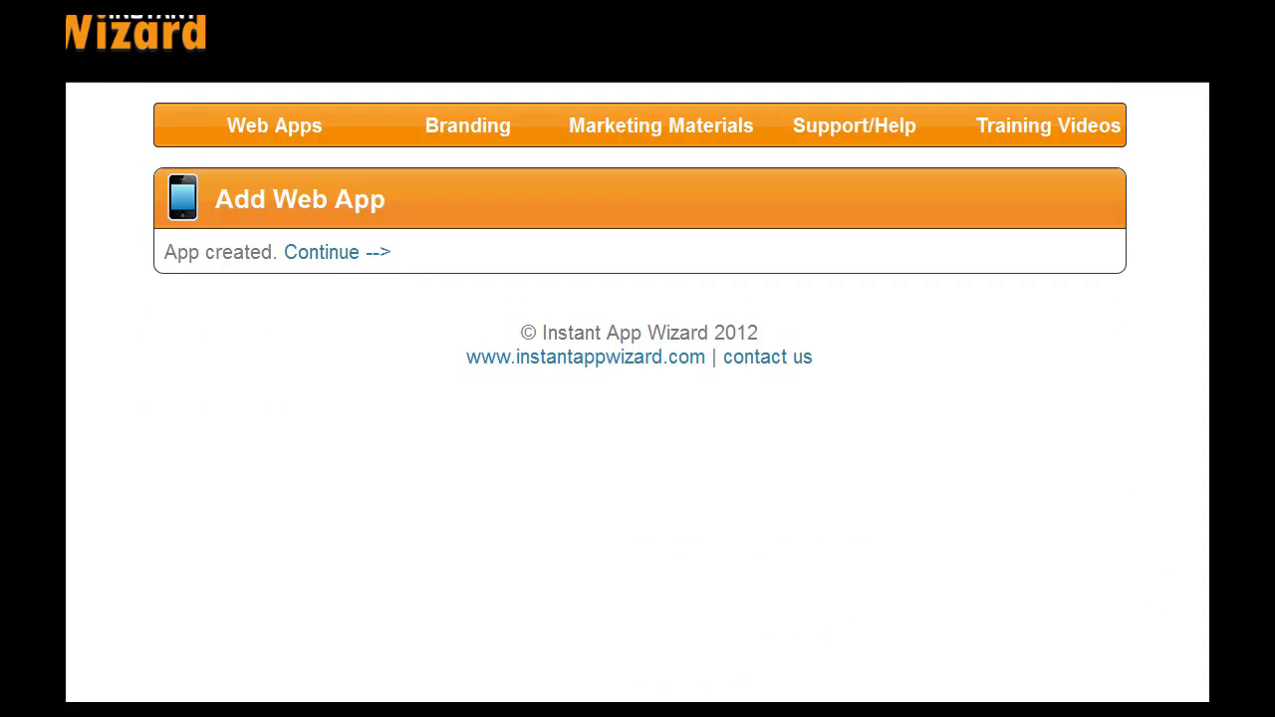
left_click(336, 252)
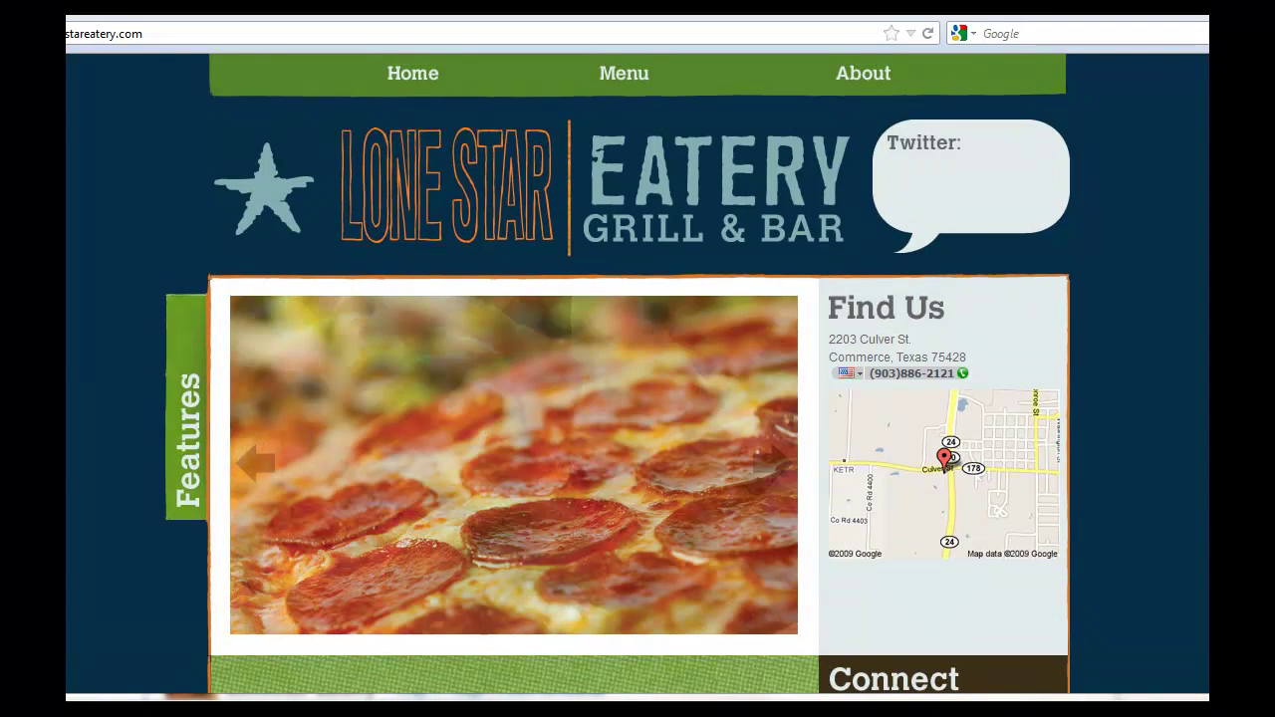
Scroll down lonestareatery.com to the storefront photo and bring up the page actions over it
scroll(638, 398, "down", 7)
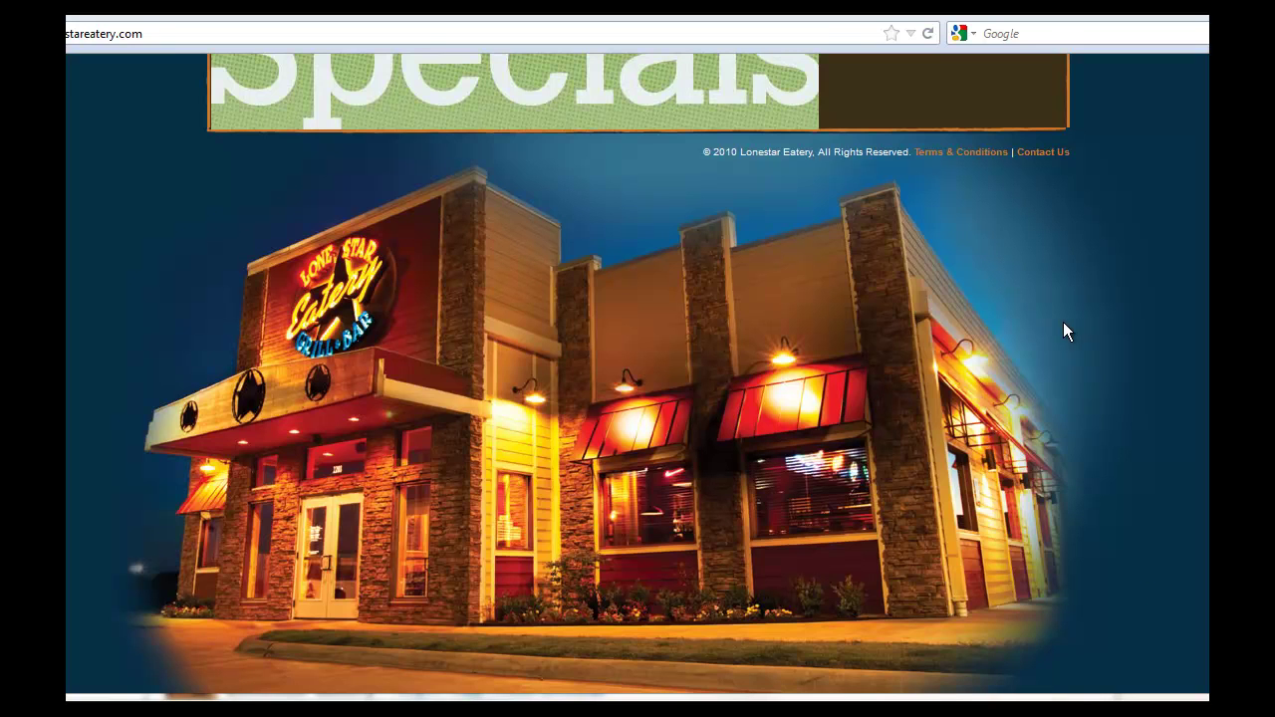
right_click(879, 411)
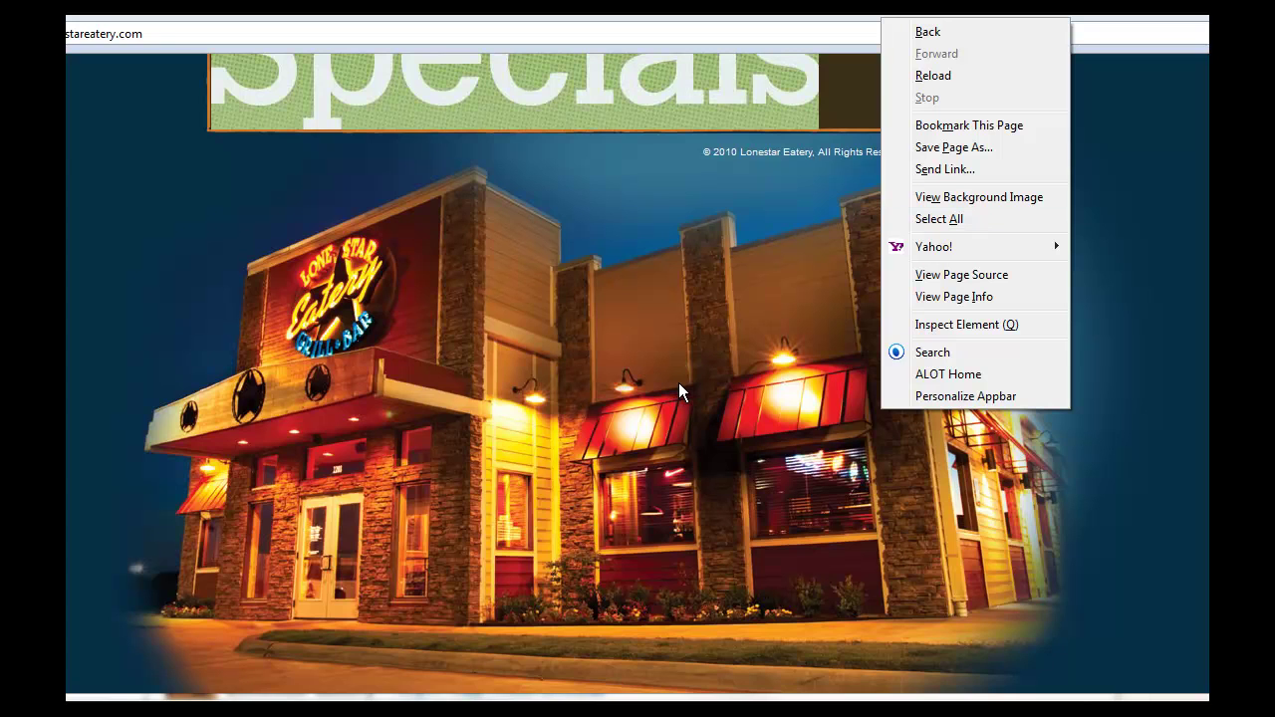
Save the page's background image as bg.jpg, replacing the existing copy, then go back to the homepage
left_click(968, 206)
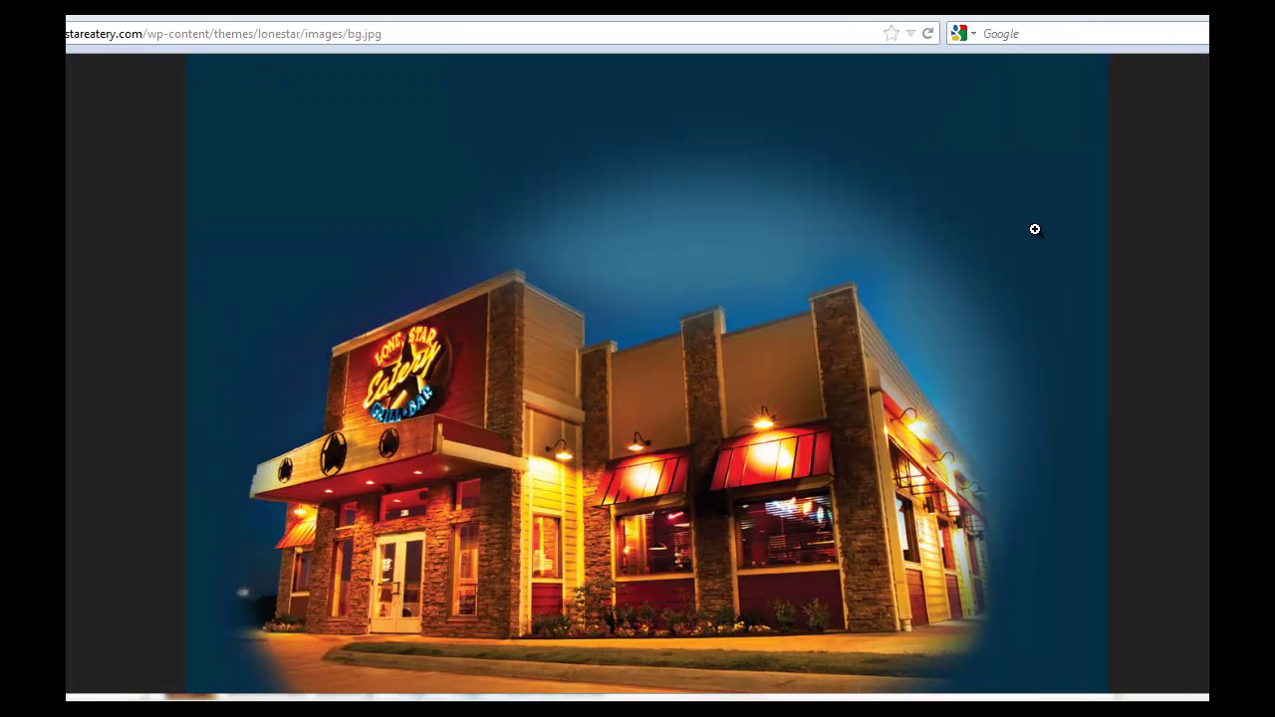
right_click(696, 393)
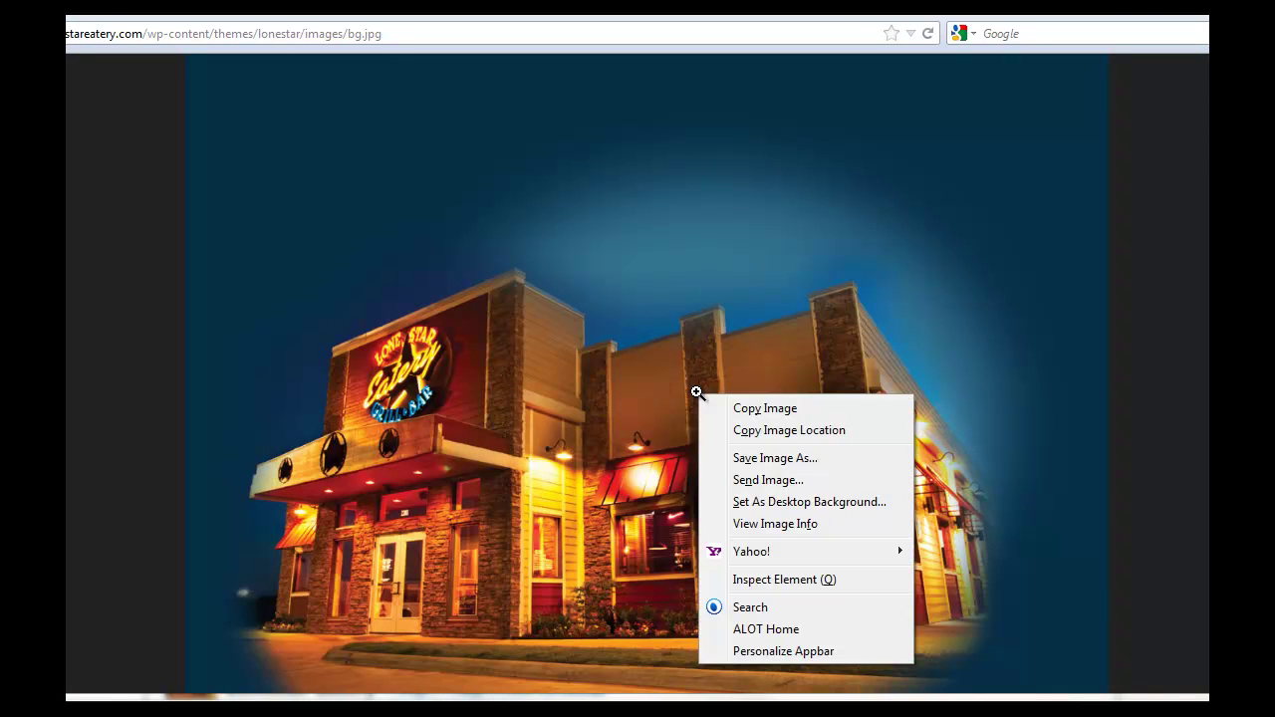
left_click(772, 459)
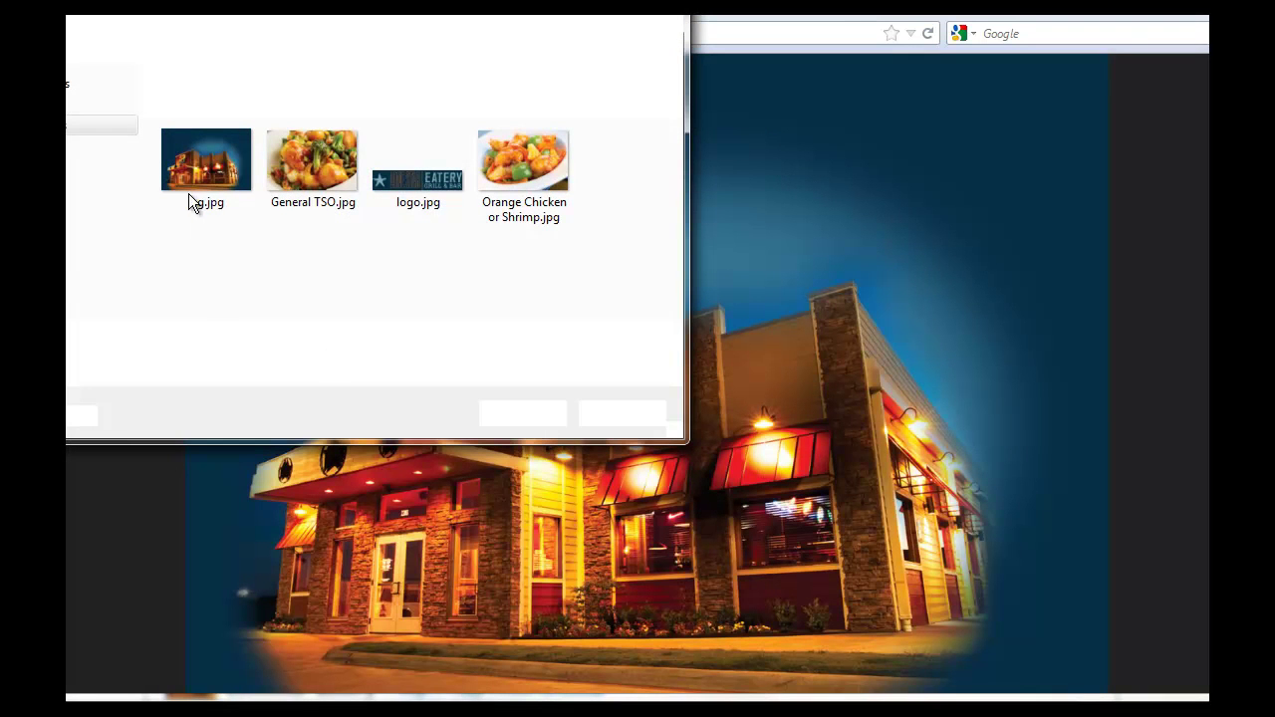
left_click(205, 171)
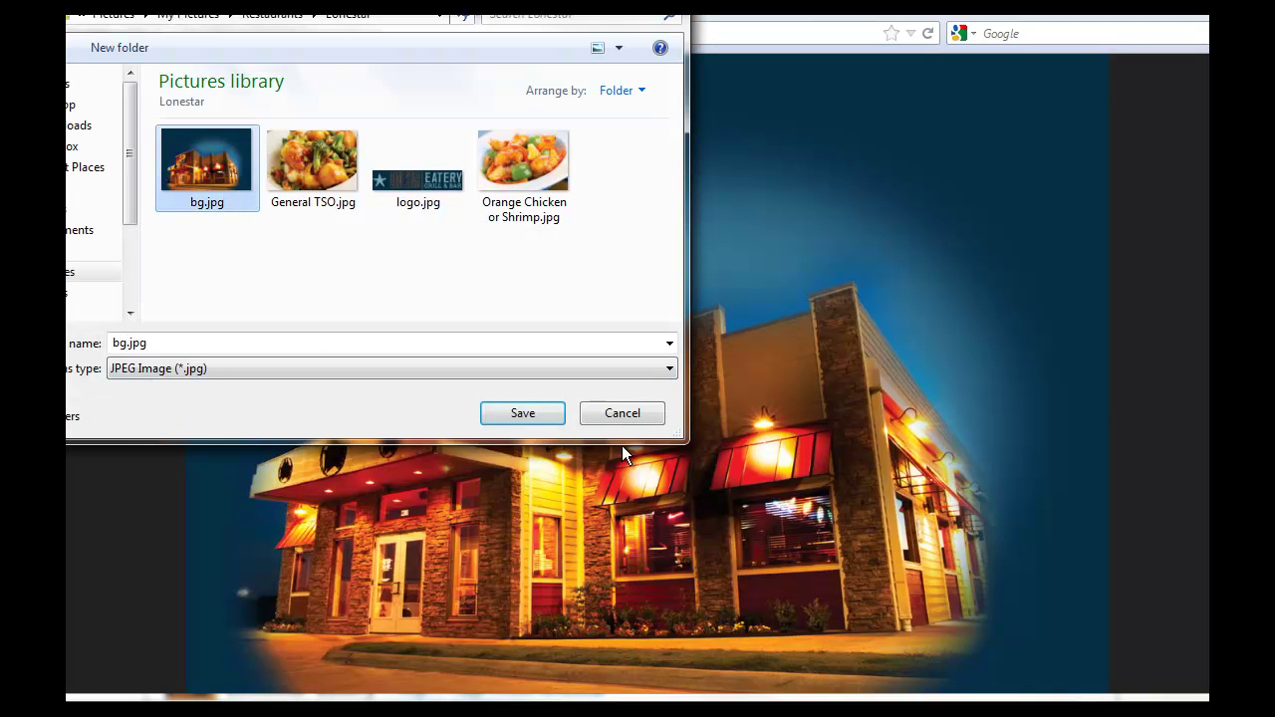
left_click(528, 413)
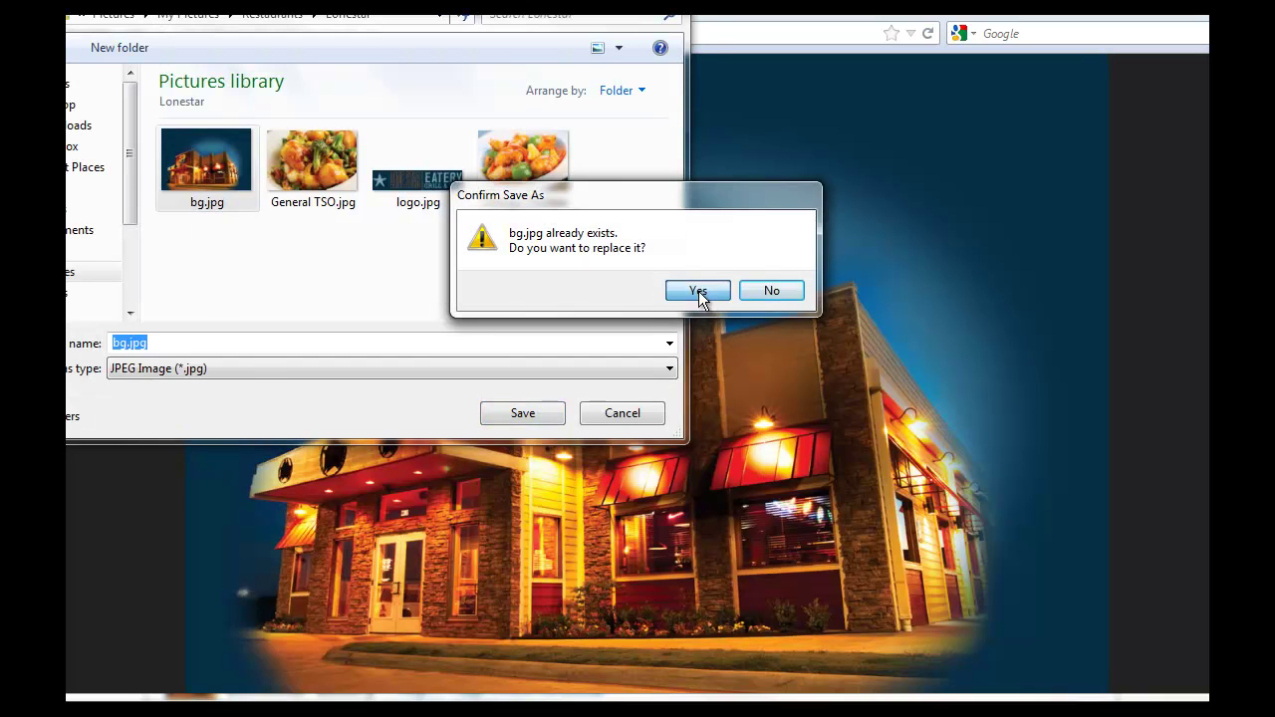
left_click(700, 295)
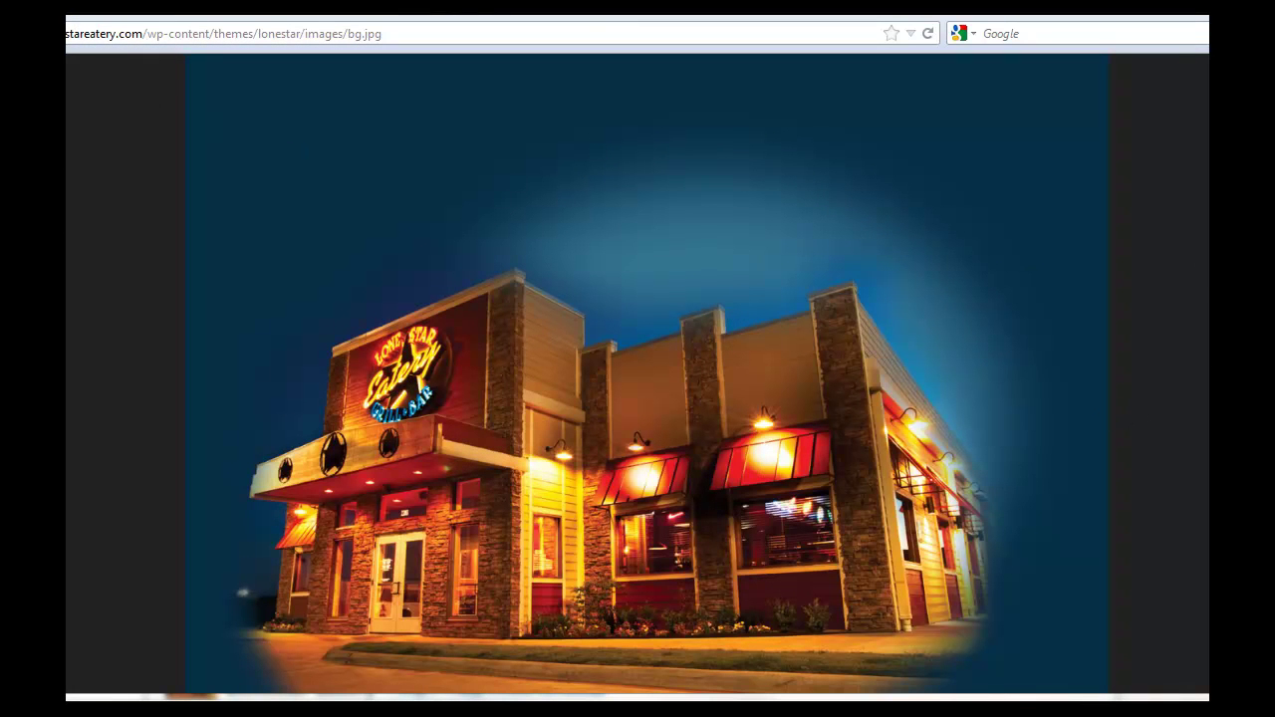
key("alt+Left")
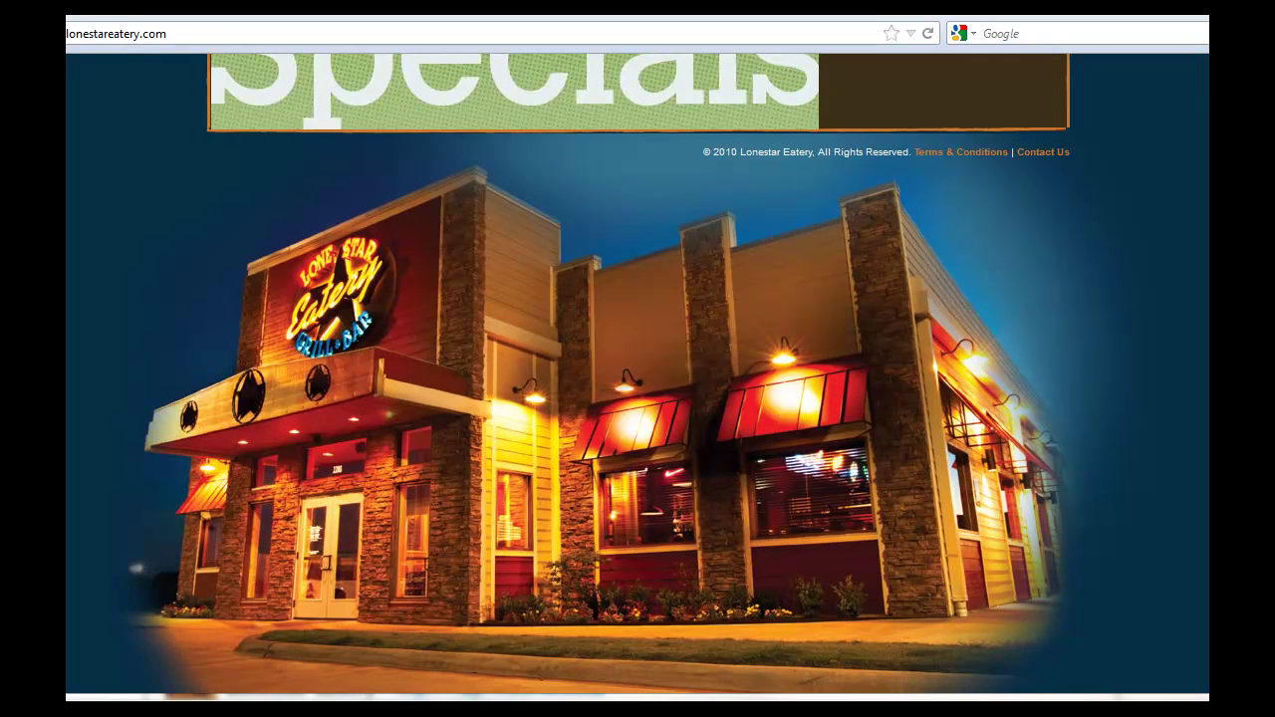
Go to the menu's Oriental Bowls page and scroll down to the Orange Chicken or Shrimp item
scroll(638, 399, "up", 10)
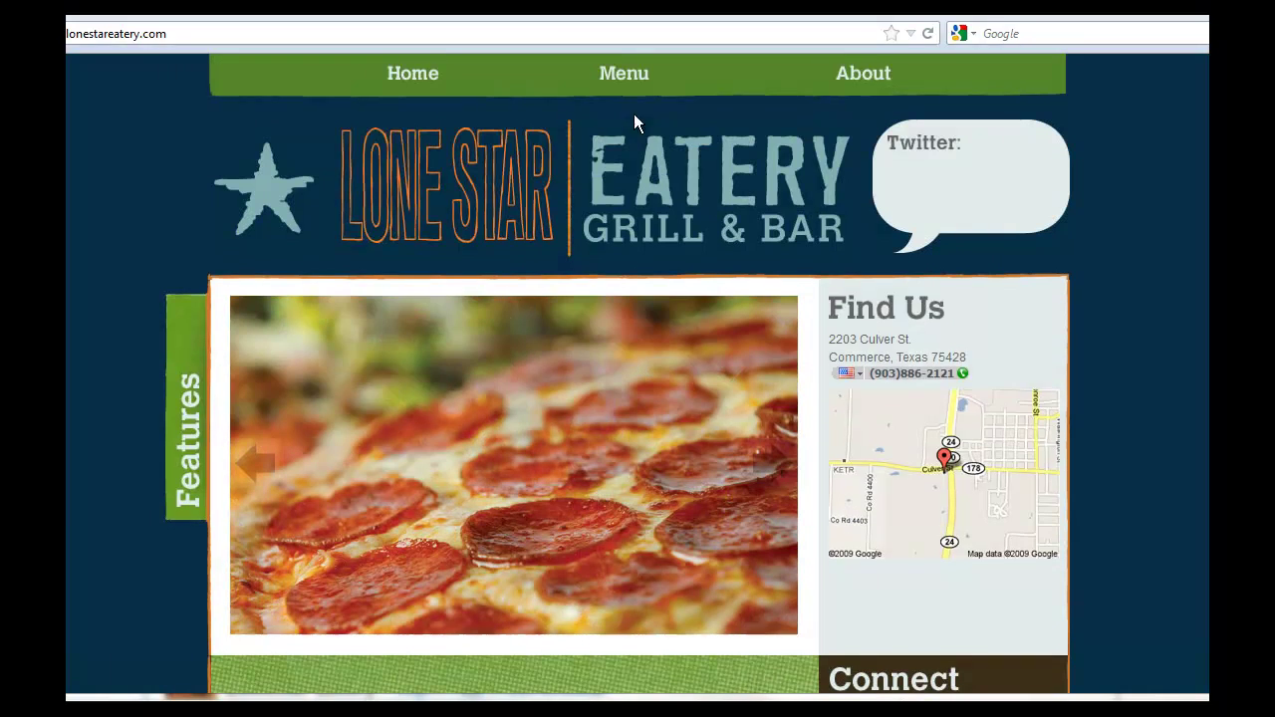
left_click(624, 72)
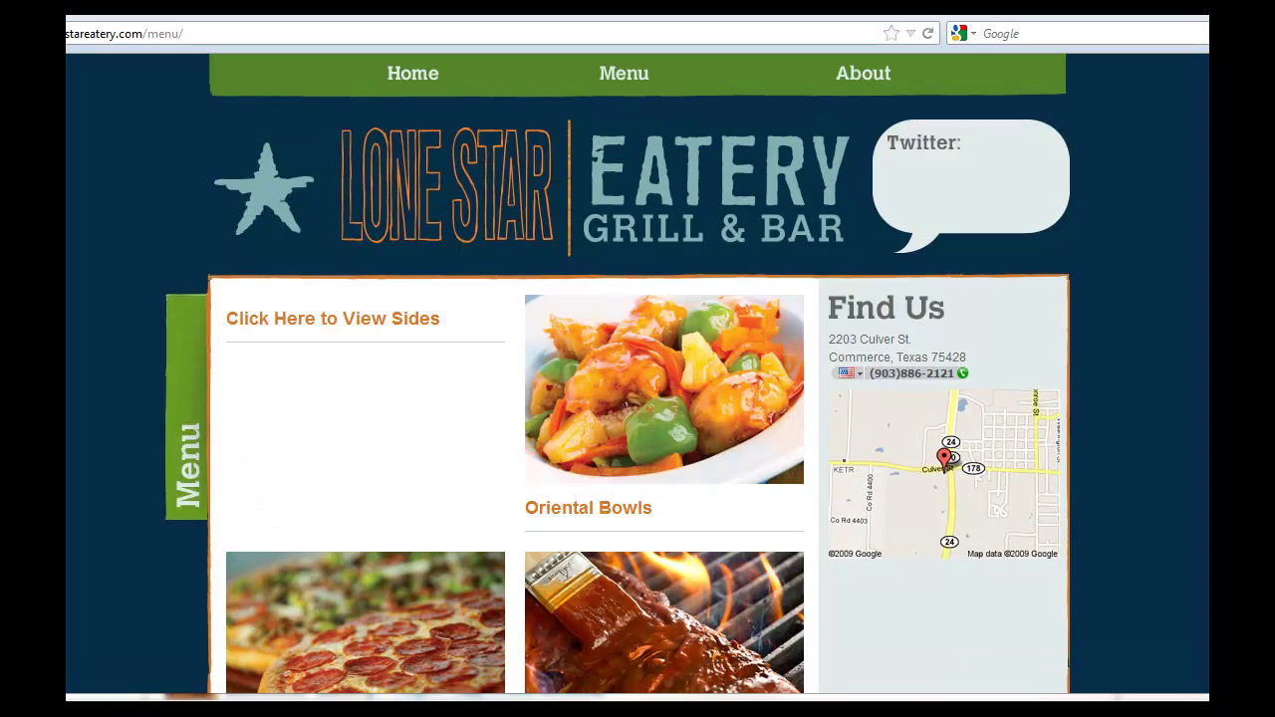
scroll(637, 399, "down", 3)
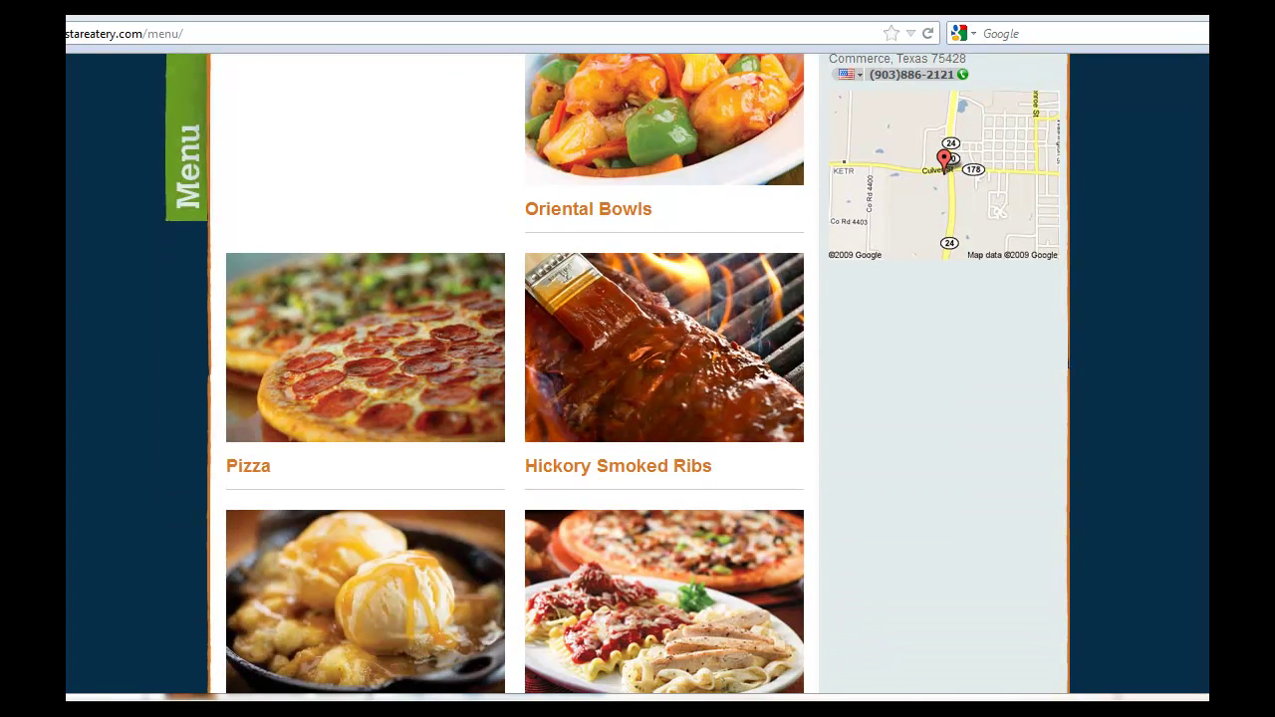
scroll(637, 398, "up", 2)
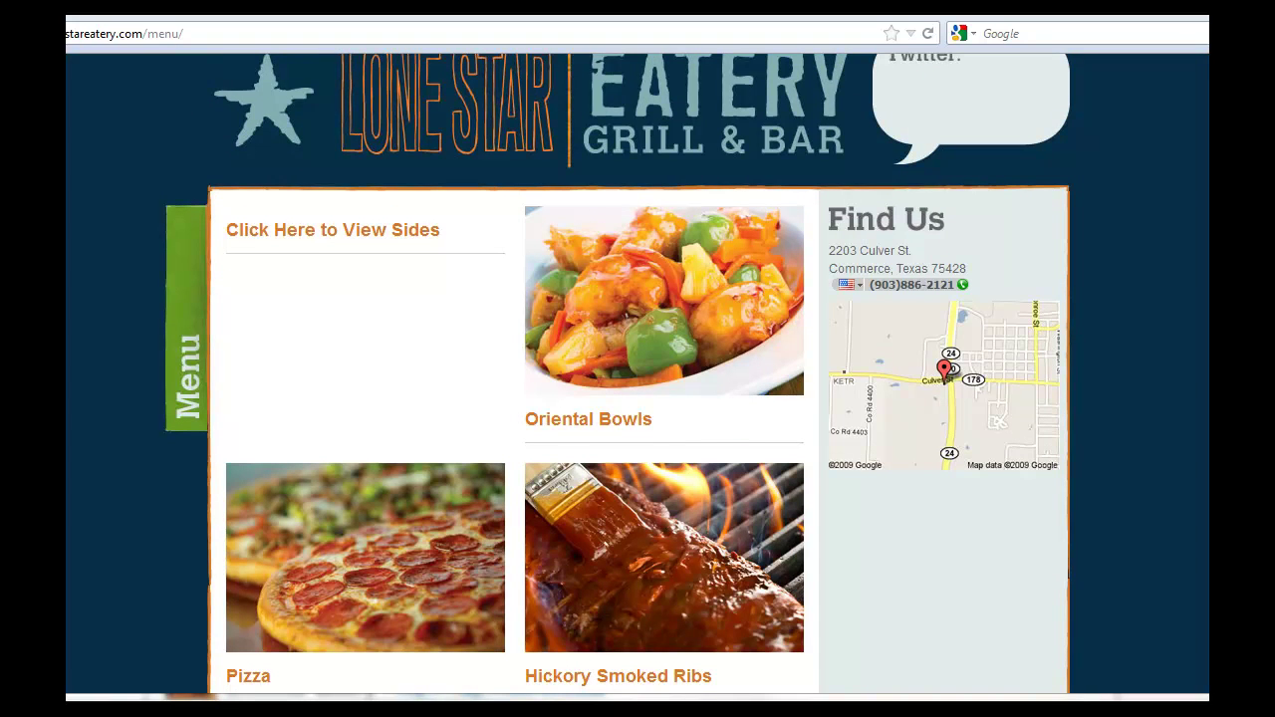
scroll(611, 423, "down", 2)
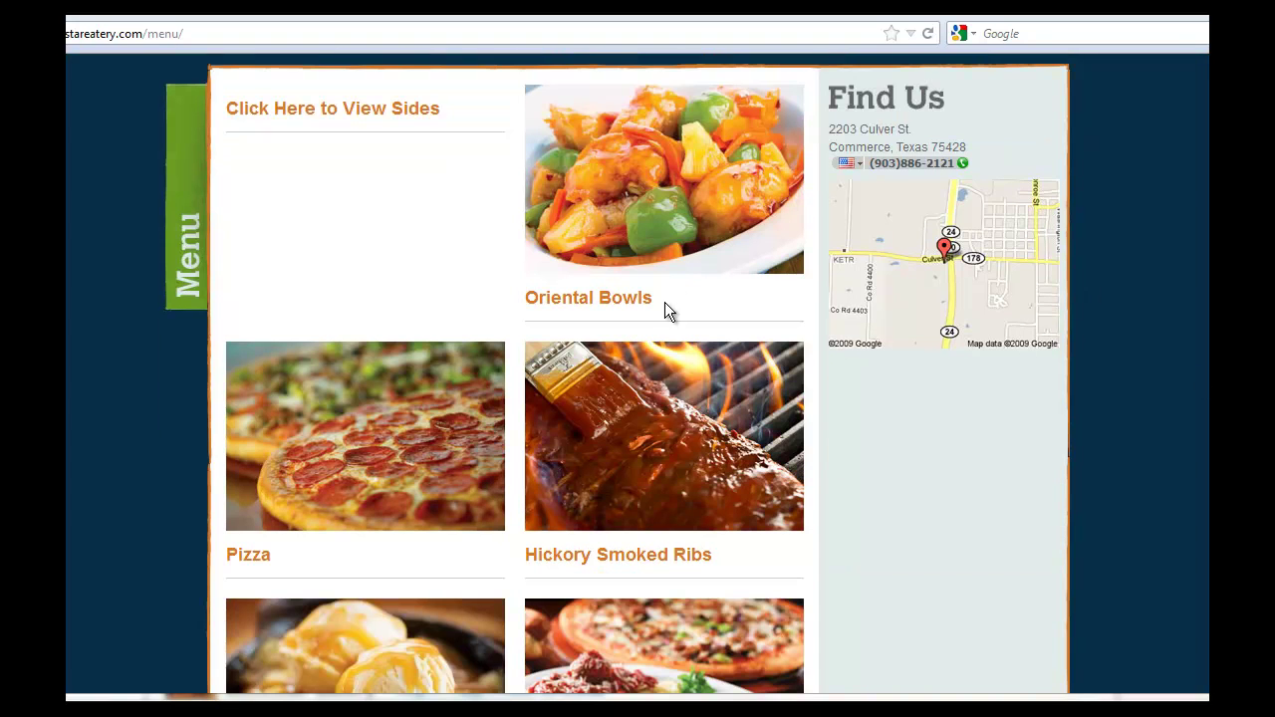
left_click(589, 305)
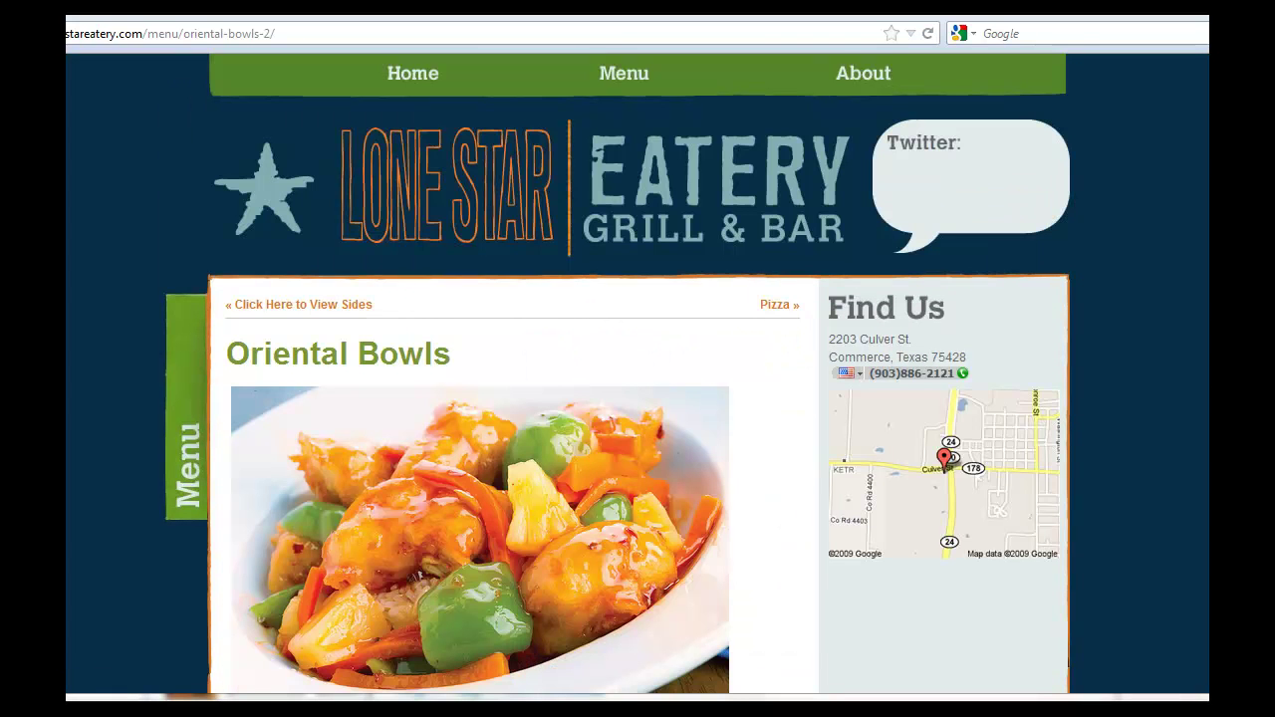
scroll(617, 373, "down", 3)
scroll(637, 369, "down", 1)
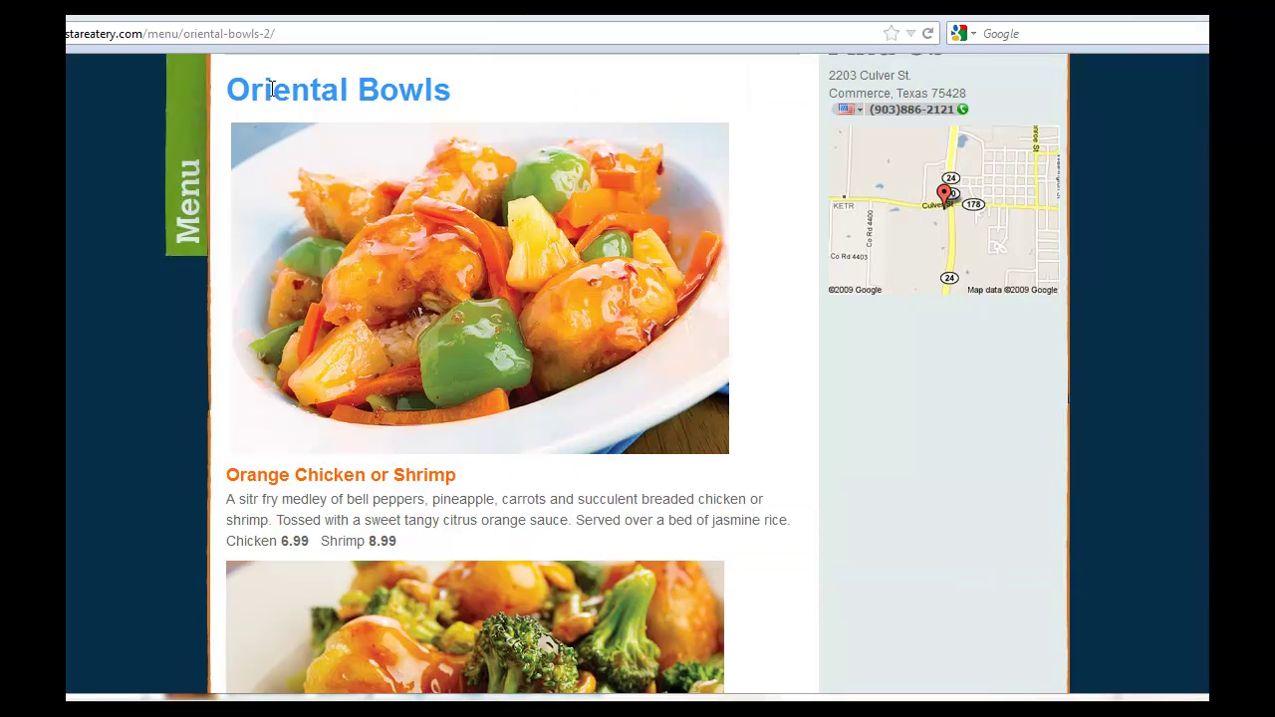
Put the heading 'Oriental Bowls' on the first line of the Word document
right_click(271, 90)
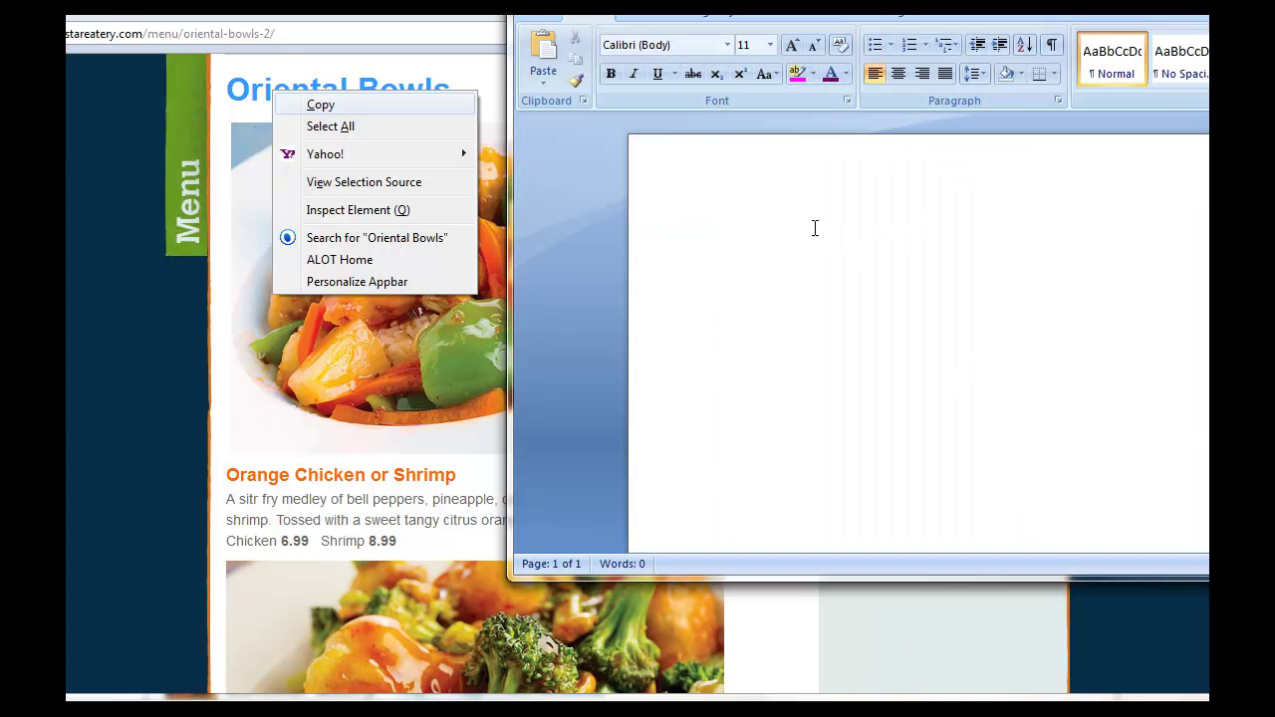
left_click(870, 243)
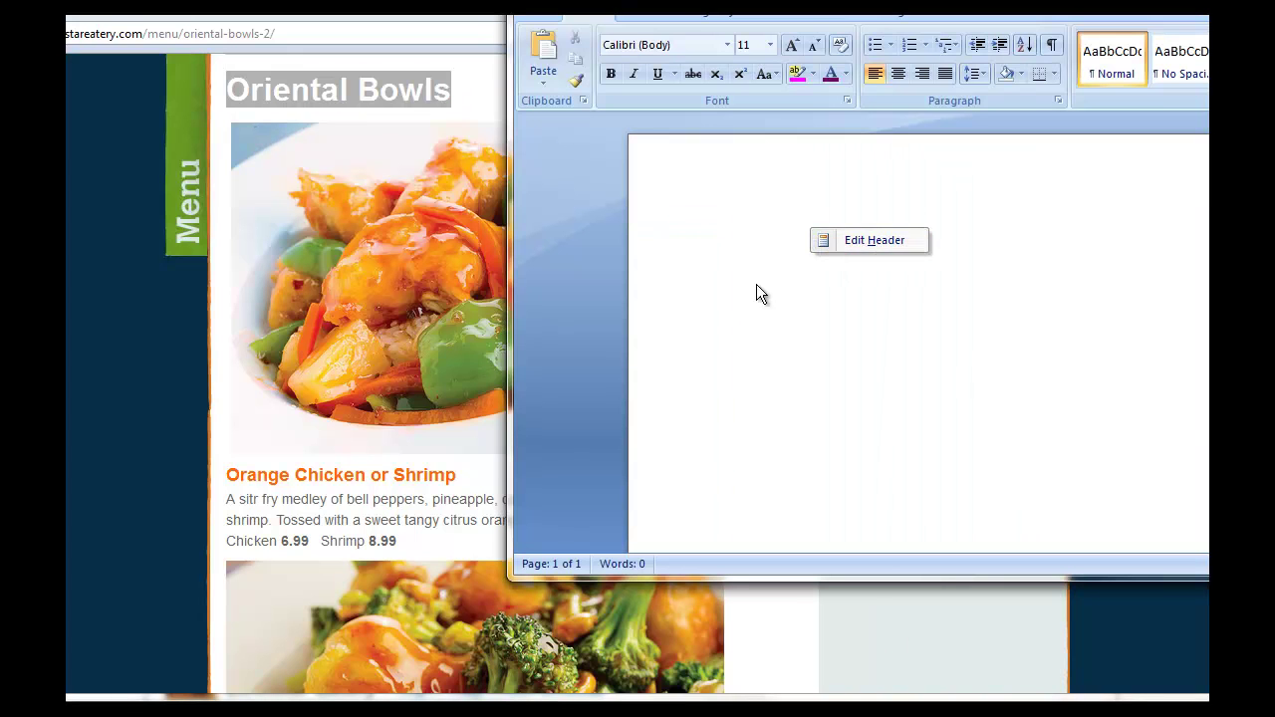
left_click(545, 55)
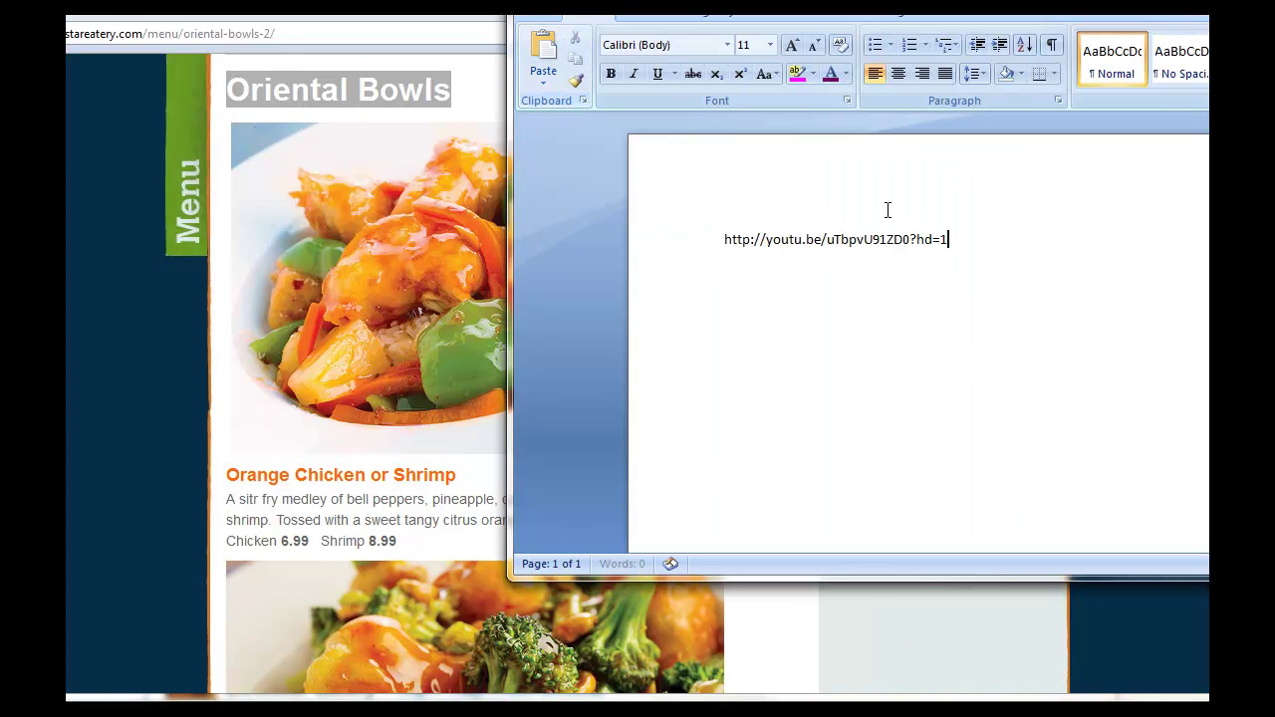
left_click_drag(974, 250, 655, 239)
key("Delete")
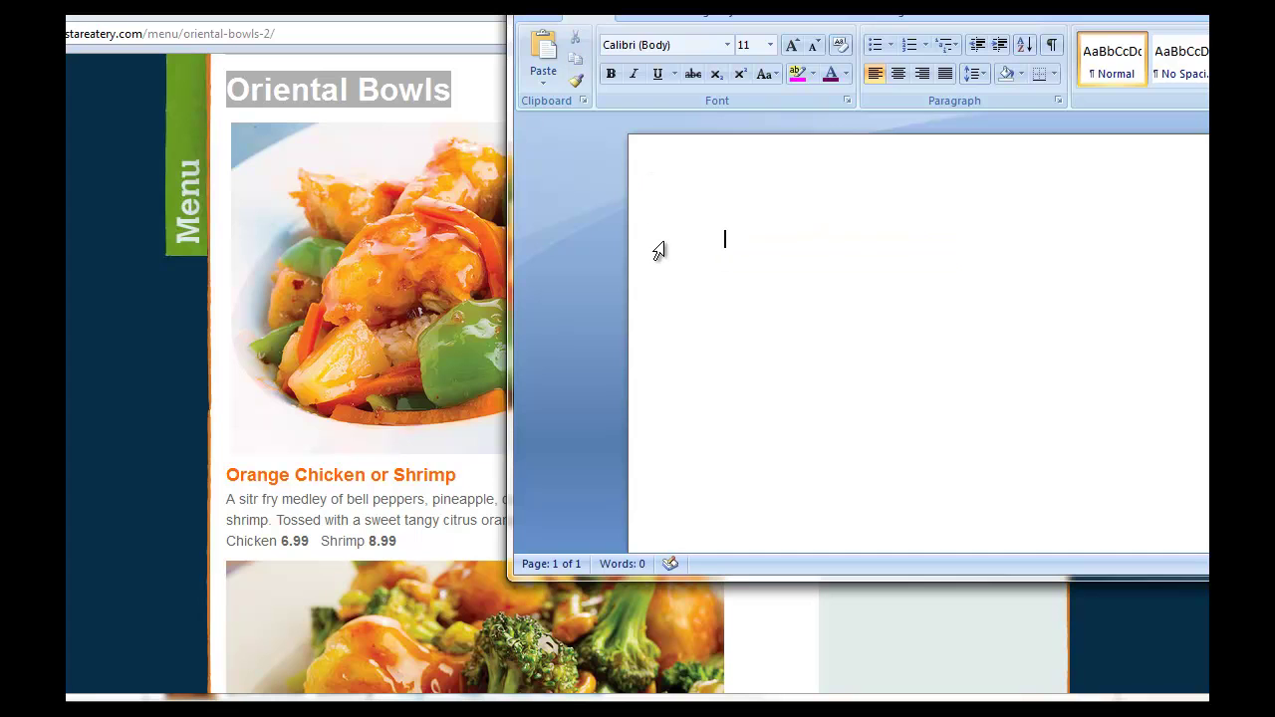
type("Oriental Bowls")
Copy the Orange Chicken or Shrimp title into Word and delete the stray pasted link
left_click(251, 489)
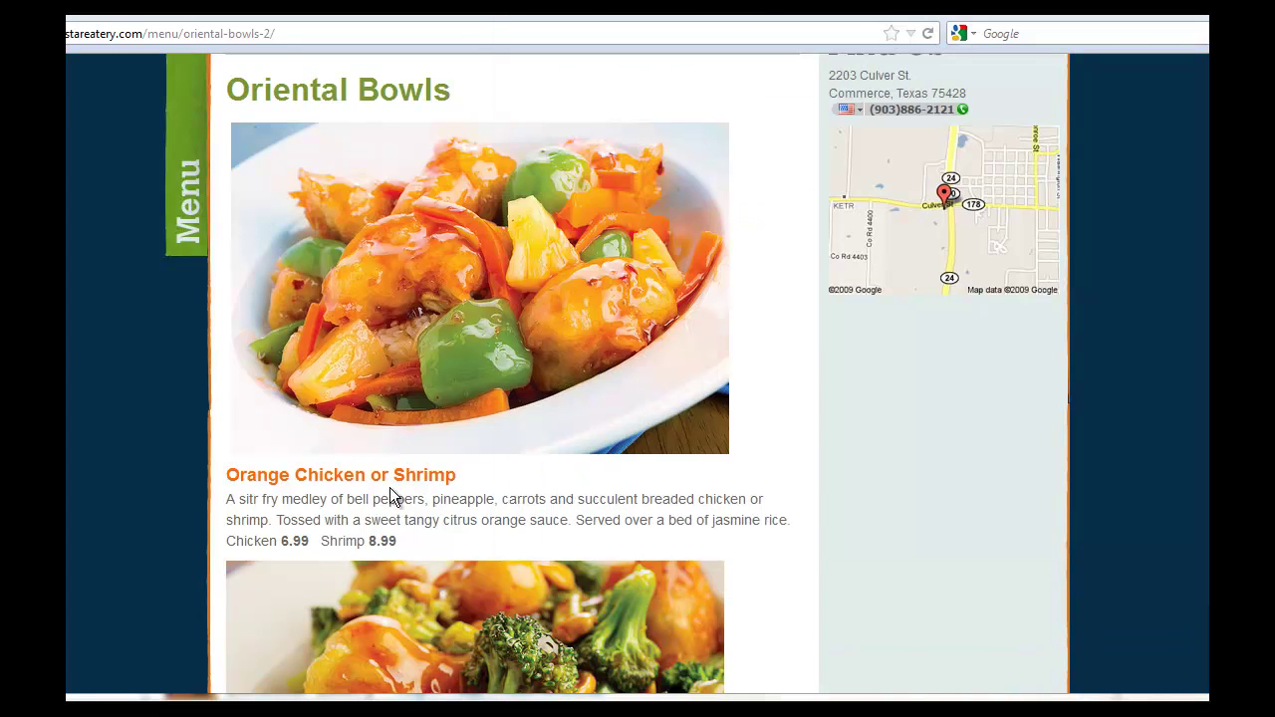
left_click_drag(458, 475, 249, 482)
right_click(277, 478)
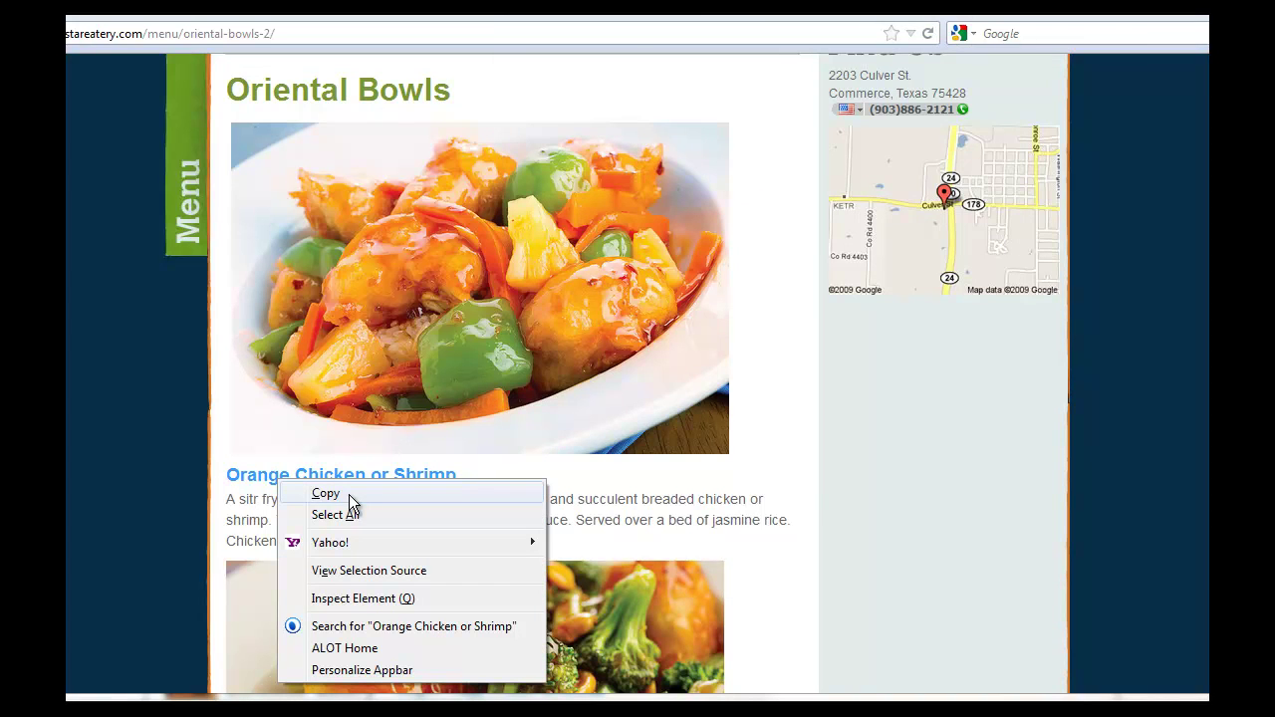
left_click(349, 494)
key("alt+Tab")
right_click(758, 293)
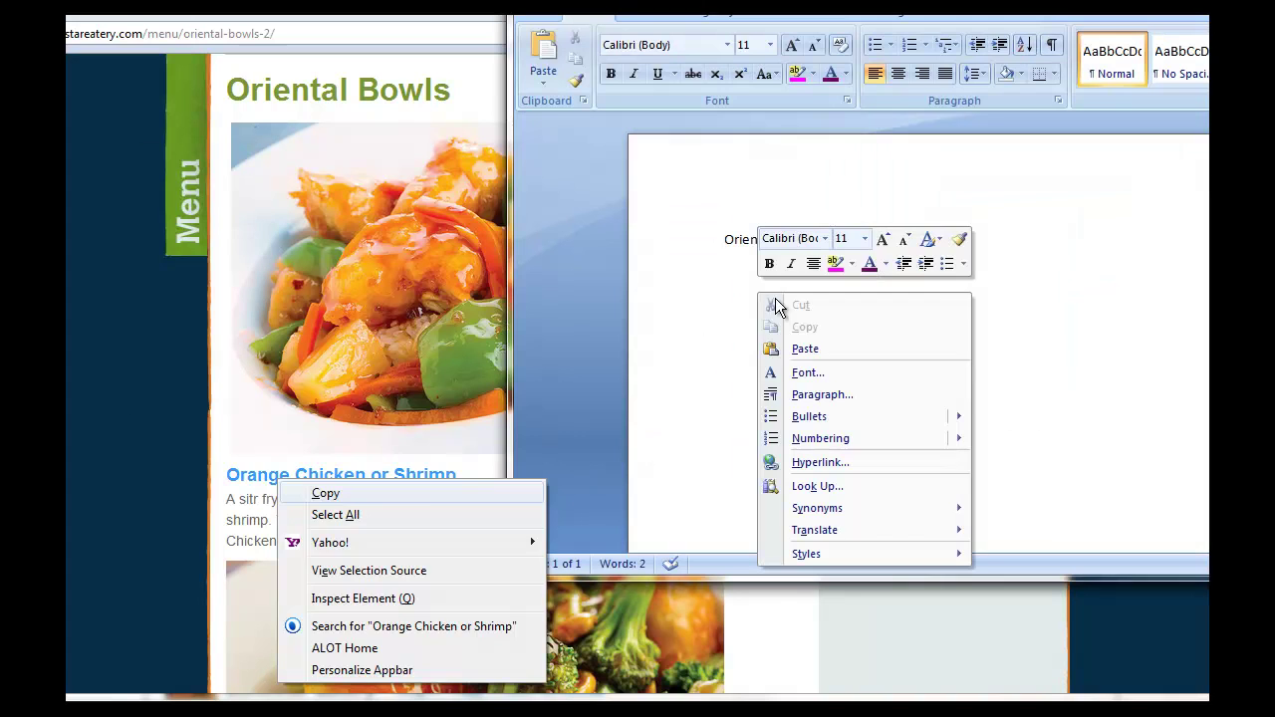
left_click(802, 346)
left_click_drag(946, 272, 653, 288)
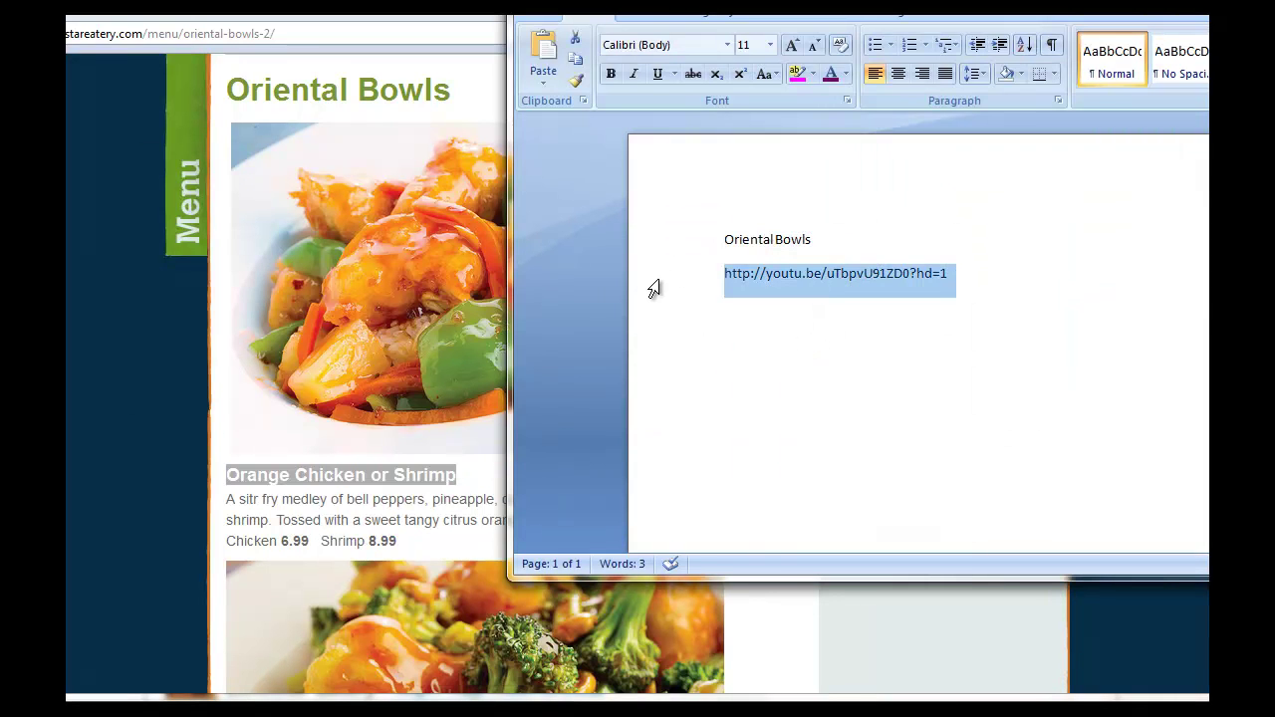
key("BackSpace")
key("BackSpace")
Type 'Orange Chicken or Shrimp' on its own line below Oriental Bowls
type("O")
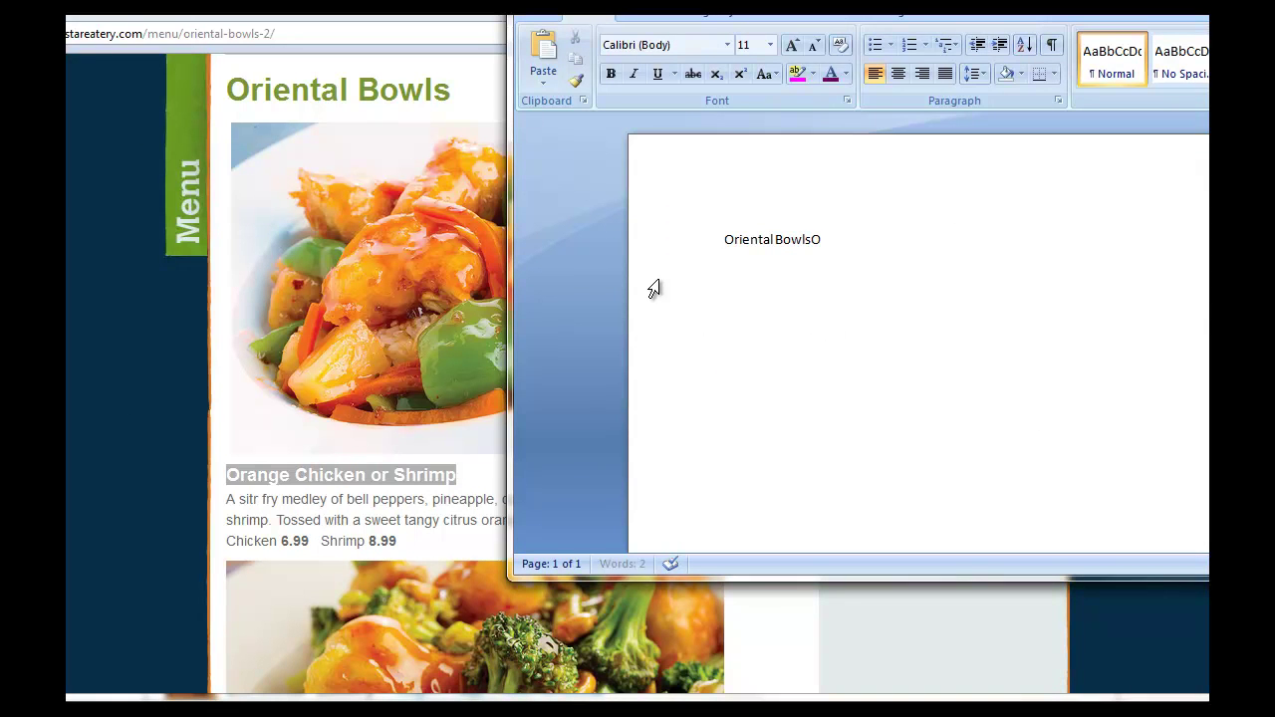
type("range Chicken or Shr")
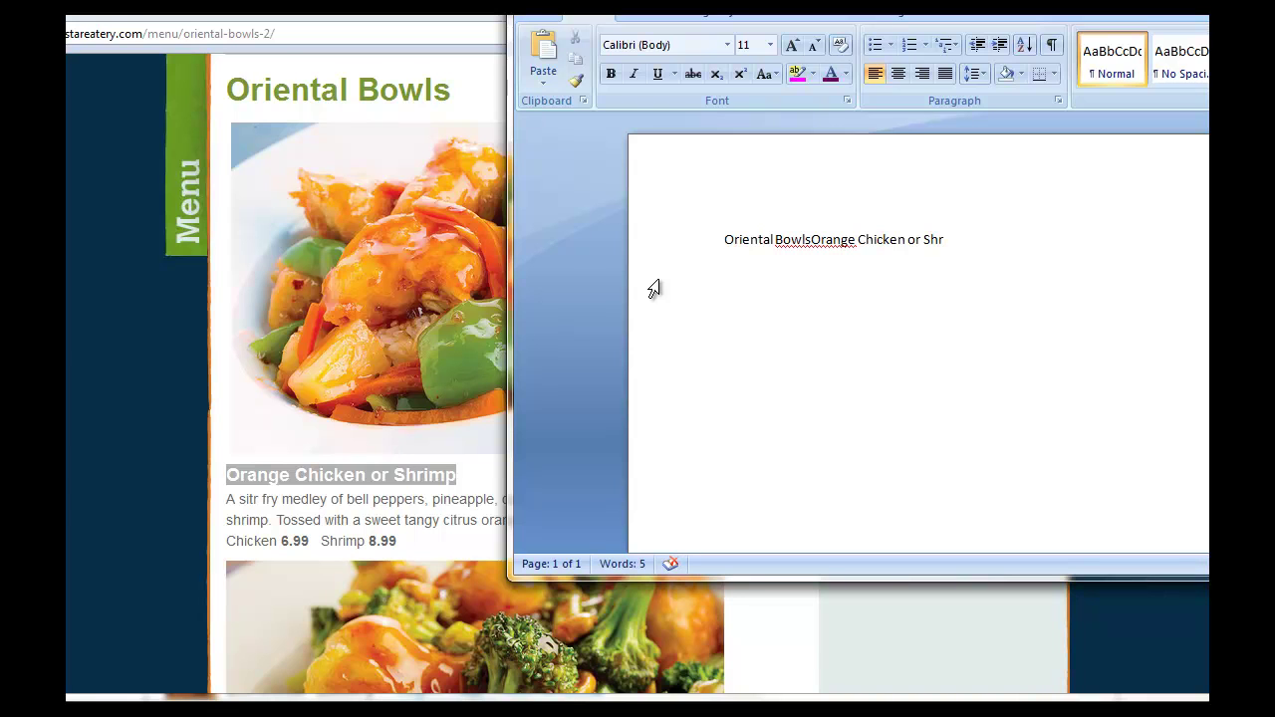
key("BackSpace")
key("BackSpace")
key("BackSpace")
key("BackSpace")
key("BackSpace")
key("BackSpace")
key("BackSpace")
key("BackSpace")
key("BackSpace")
key("BackSpace")
key("BackSpace")
key("BackSpace")
key("BackSpace")
key("BackSpace")
key("BackSpace")
key("BackSpace")
key("BackSpace")
key("BackSpace")
key("BackSpace")
key("BackSpace")
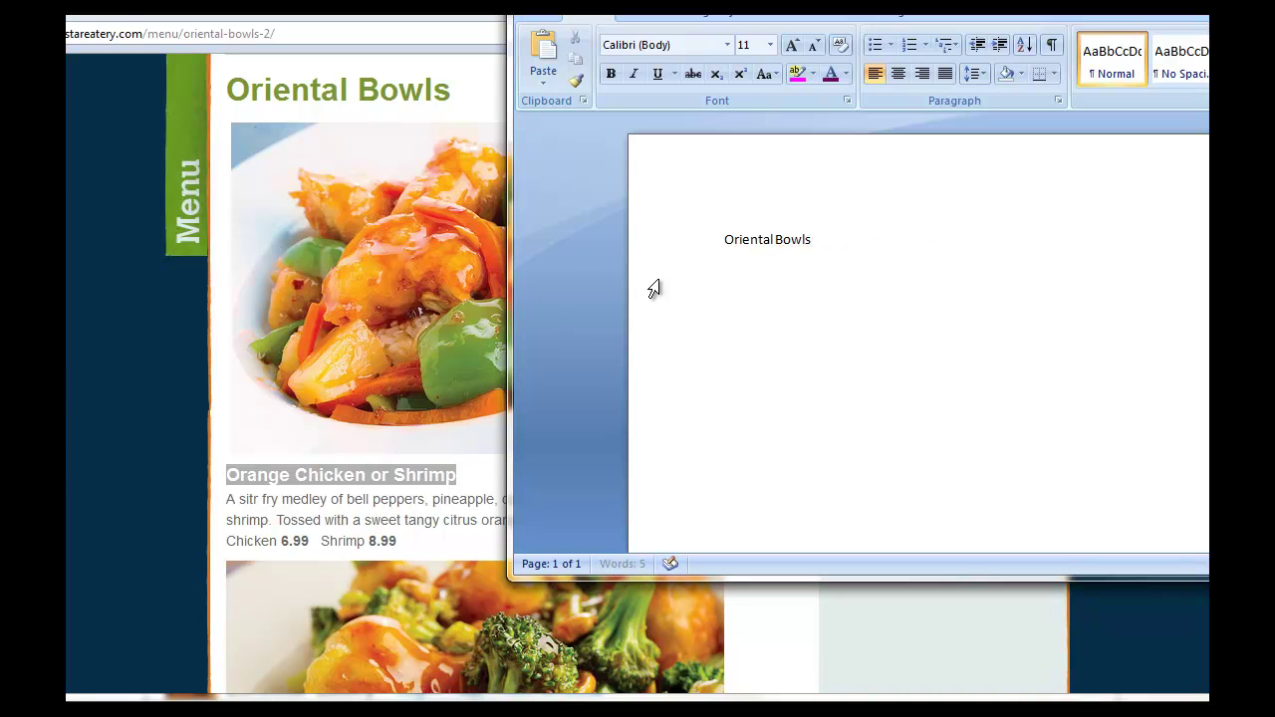
key("Return")
type("Orange Chicken ")
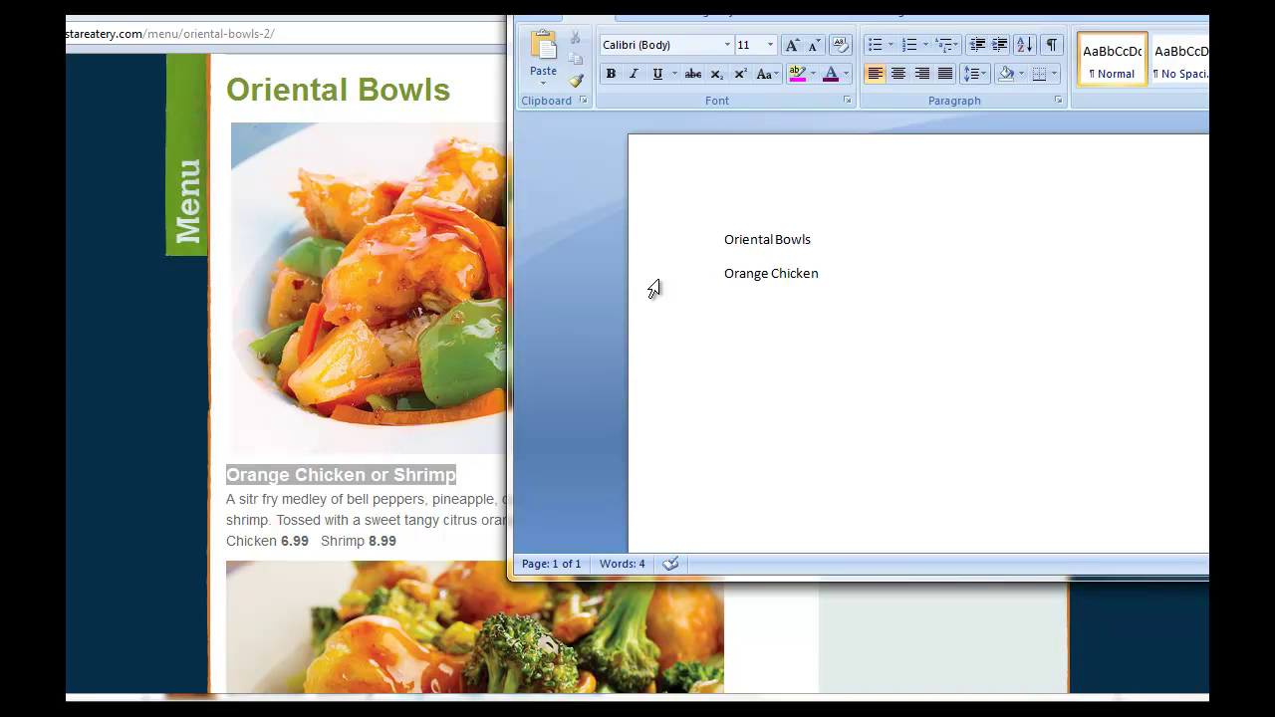
type("or Shrip")
key("BackSpace")
type("mp")
key("Return")
Paste the dish's description paragraph from the web page below the title in Word
left_click(241, 498)
left_click_drag(229, 500, 788, 520)
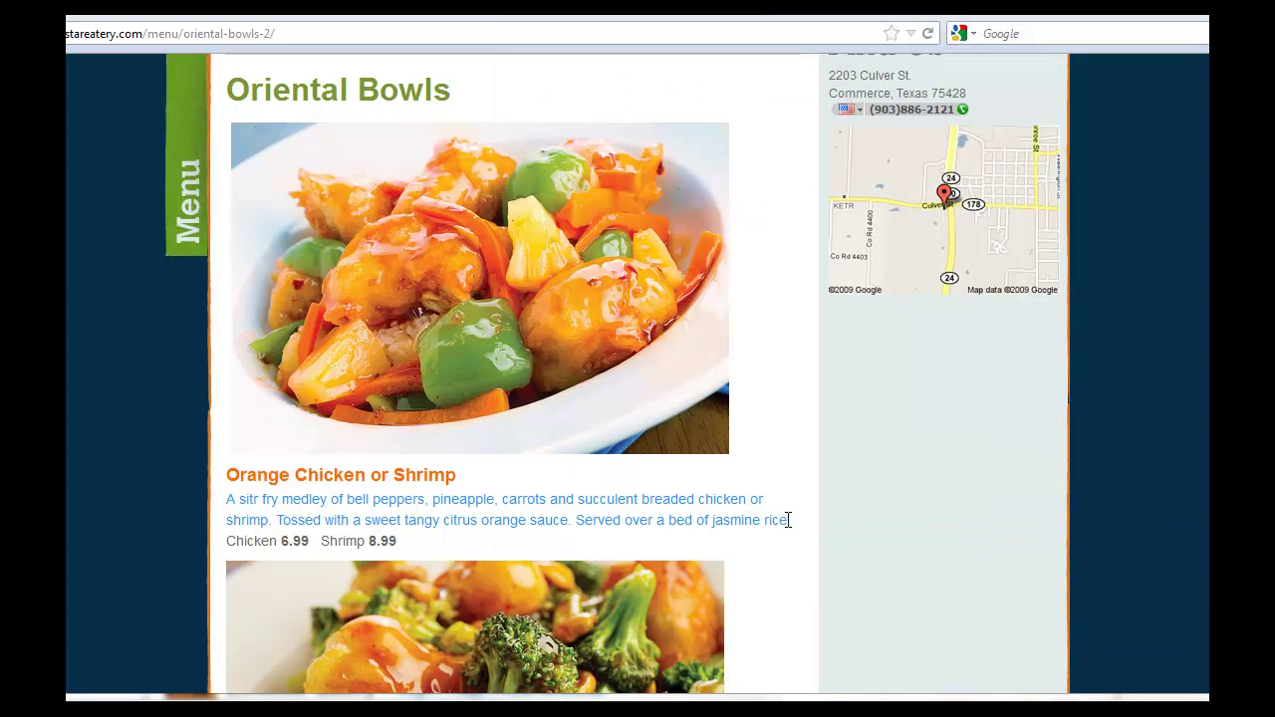
right_click(657, 509)
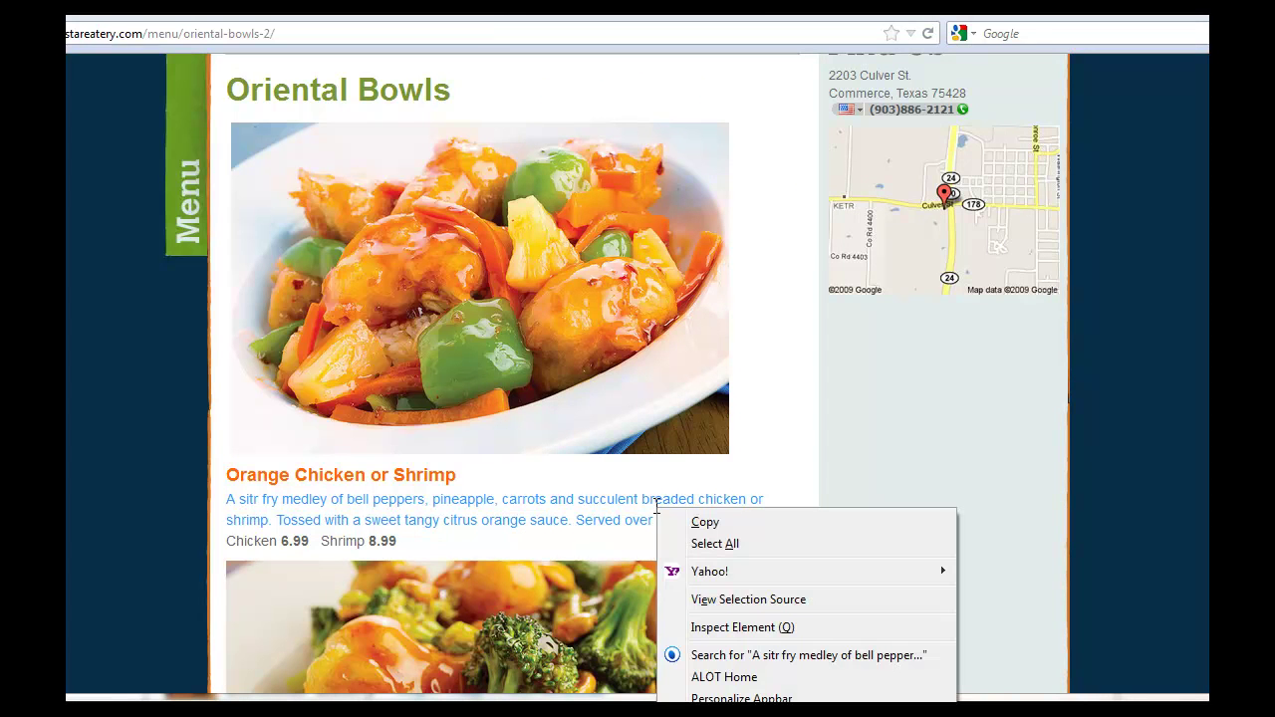
left_click(734, 528)
key("alt+Tab")
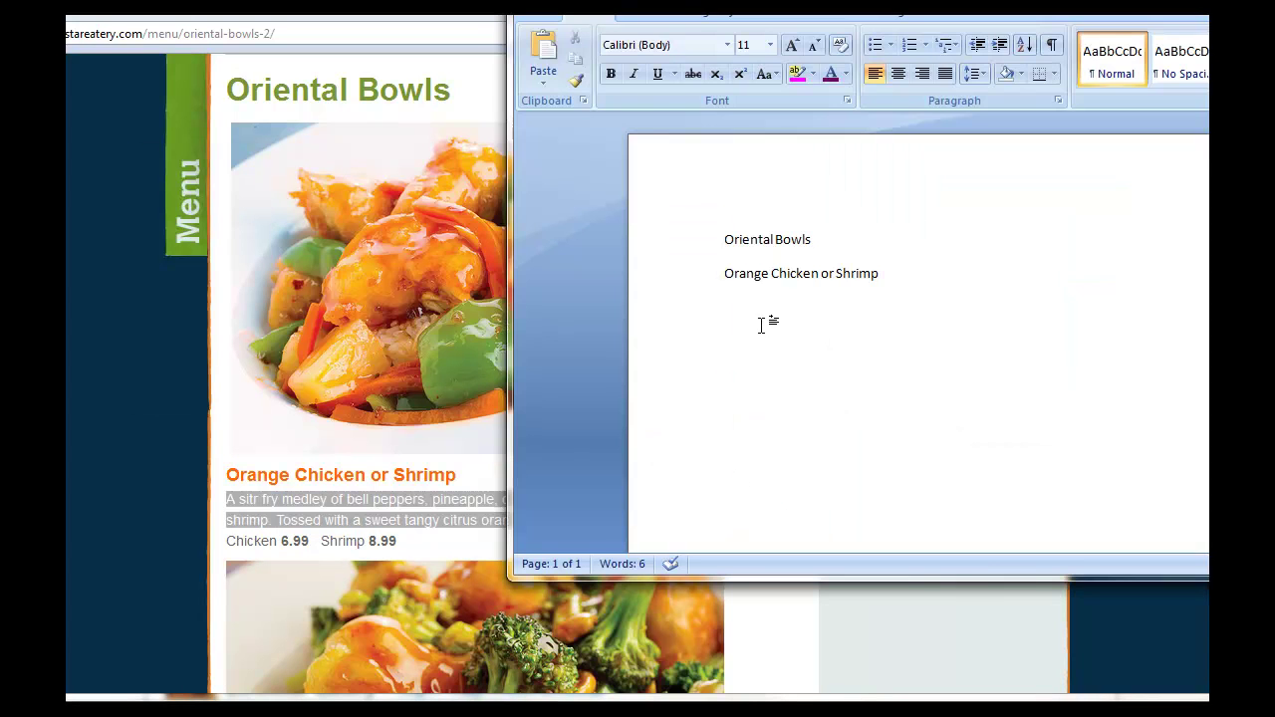
right_click(763, 324)
left_click(807, 379)
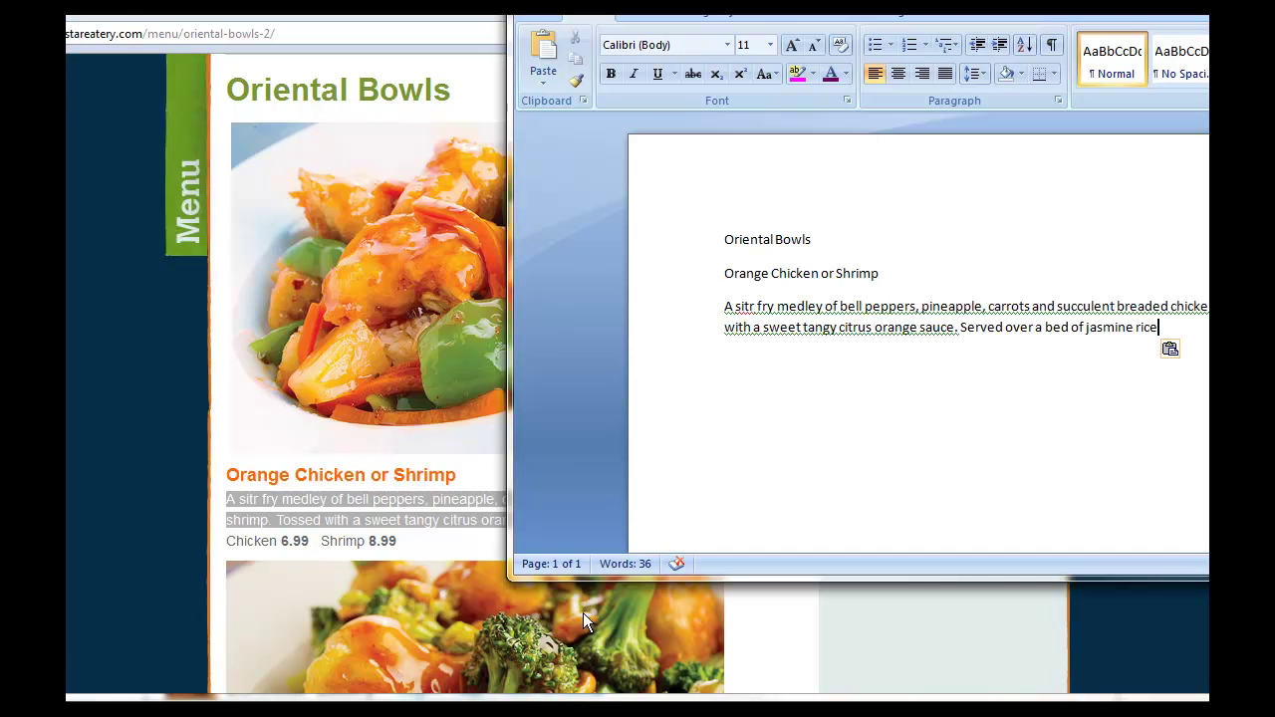
Copy the Chicken 6.99, Shrimp 8.99 price line from the web page
left_click(410, 542)
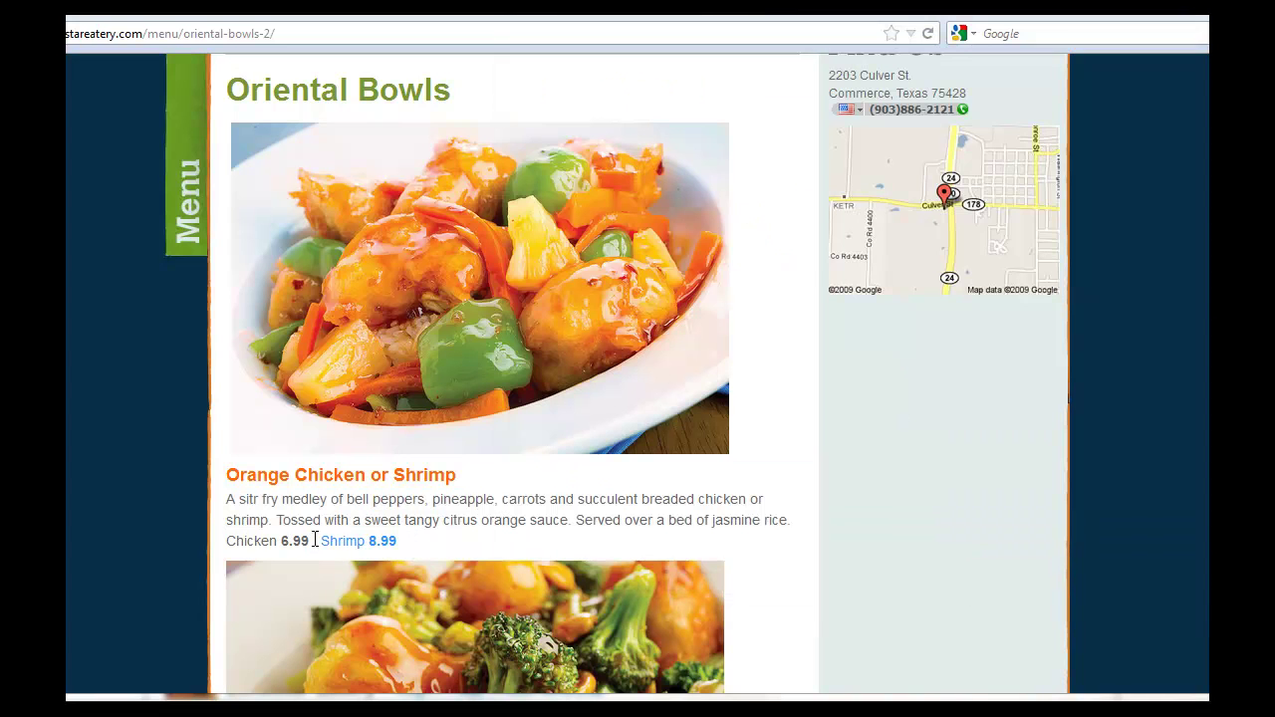
right_click(265, 543)
left_click(350, 352)
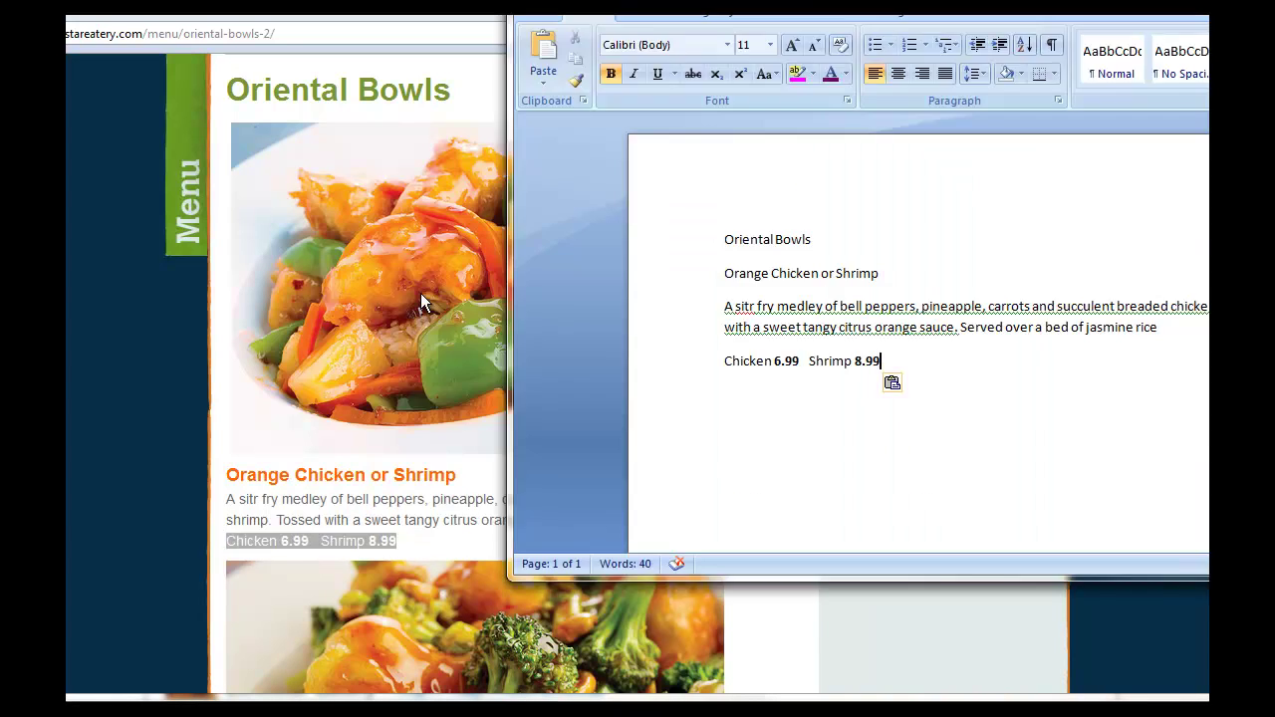
right_click(421, 293)
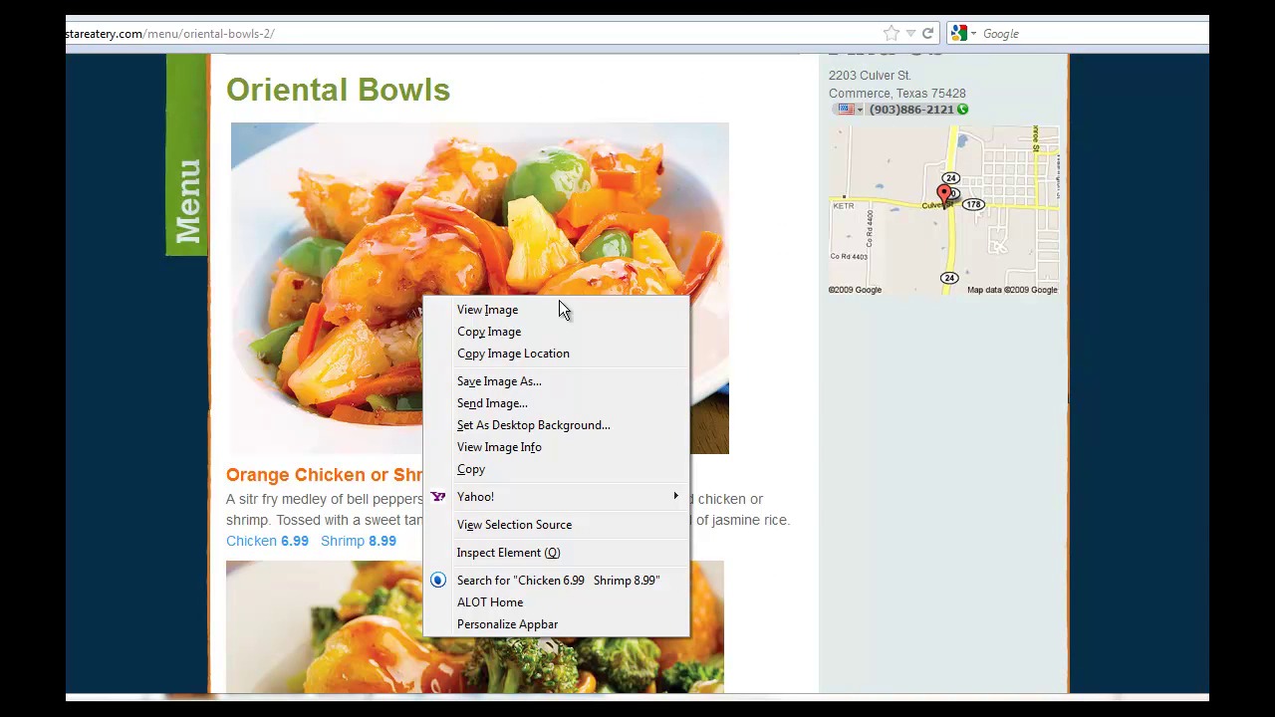
Save the dish photo as Orange Chicken or Shrimp.jpg, replacing the existing file
left_click(524, 385)
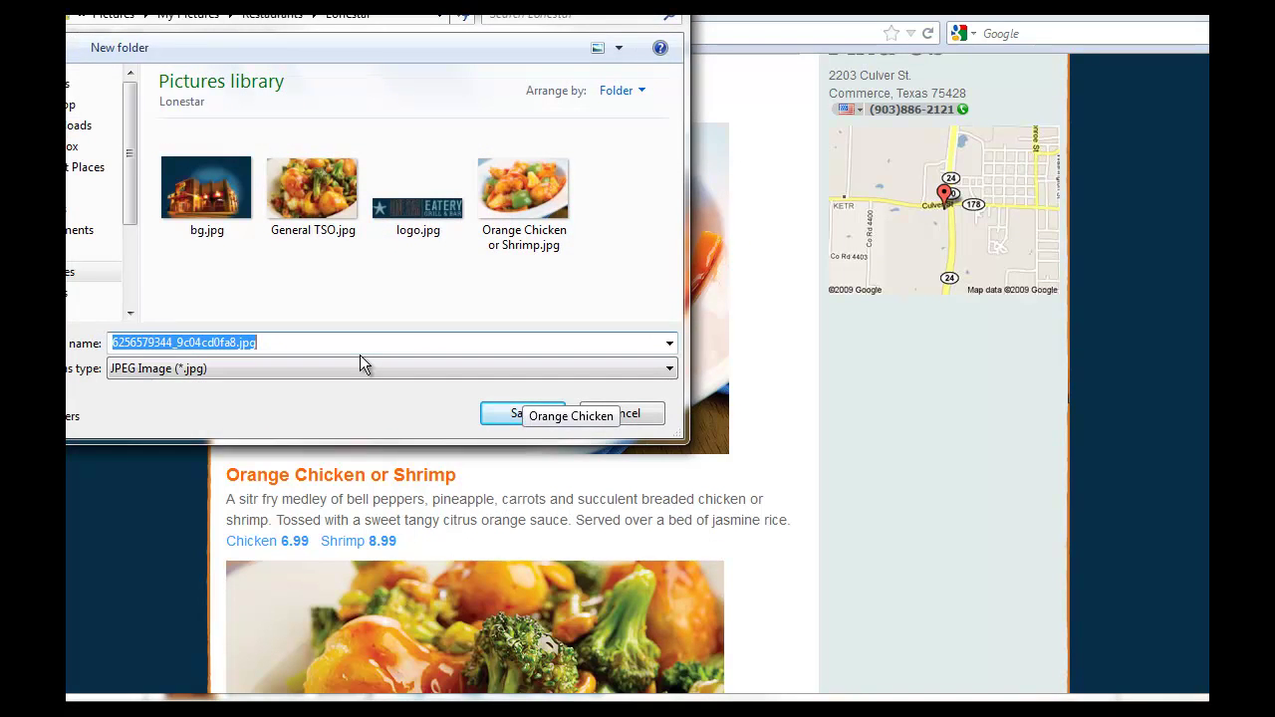
left_click(550, 209)
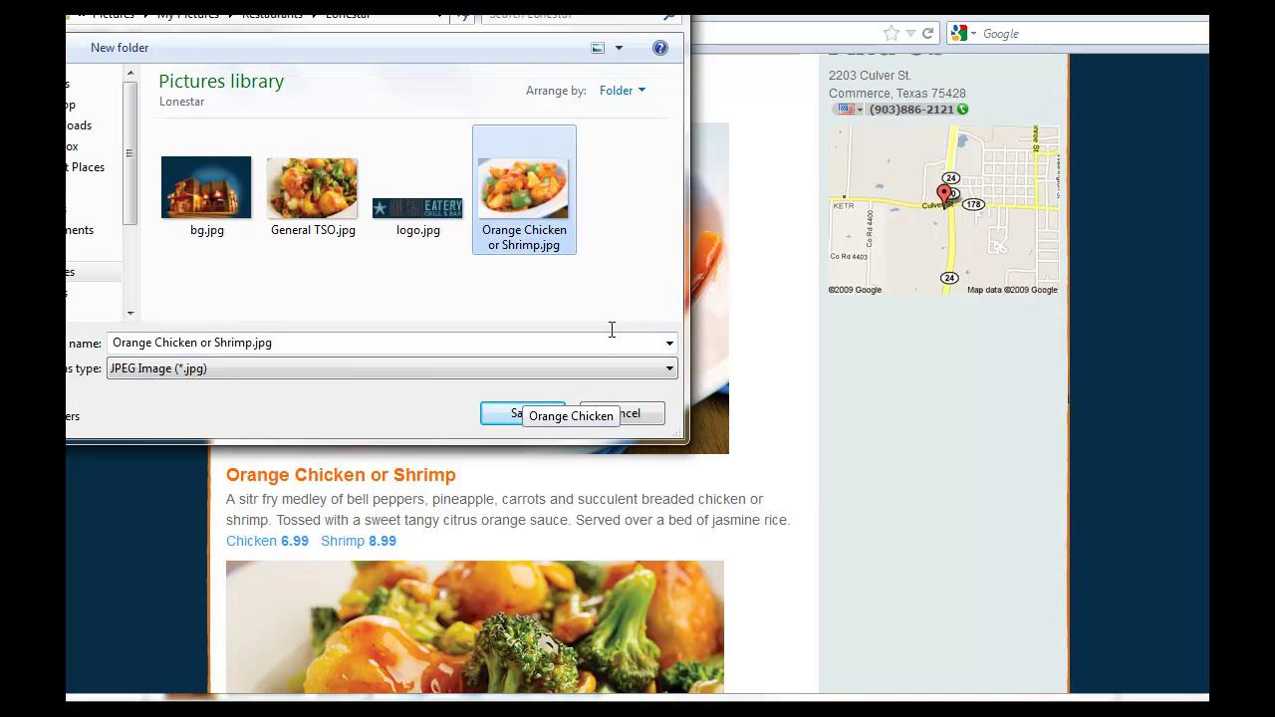
left_click(521, 417)
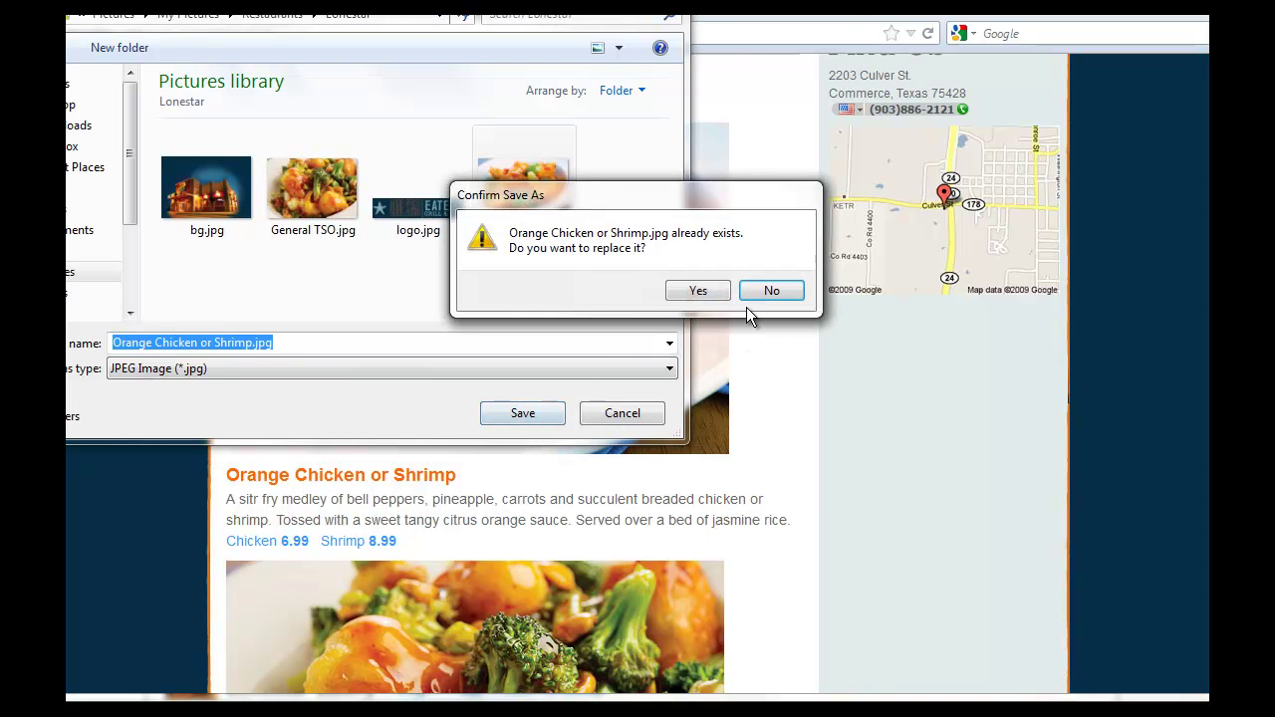
left_click(681, 291)
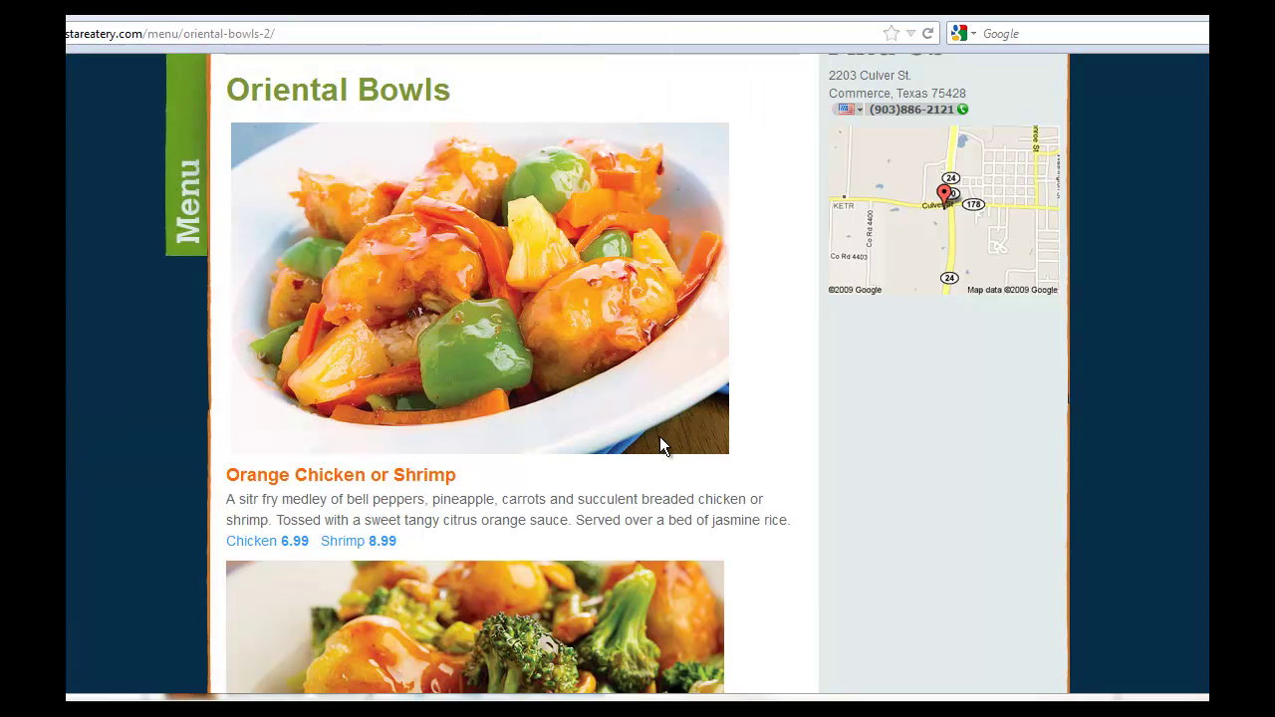
Go to the restaurant's About page
scroll(658, 437, "down", 3)
scroll(447, 455, "down", 1)
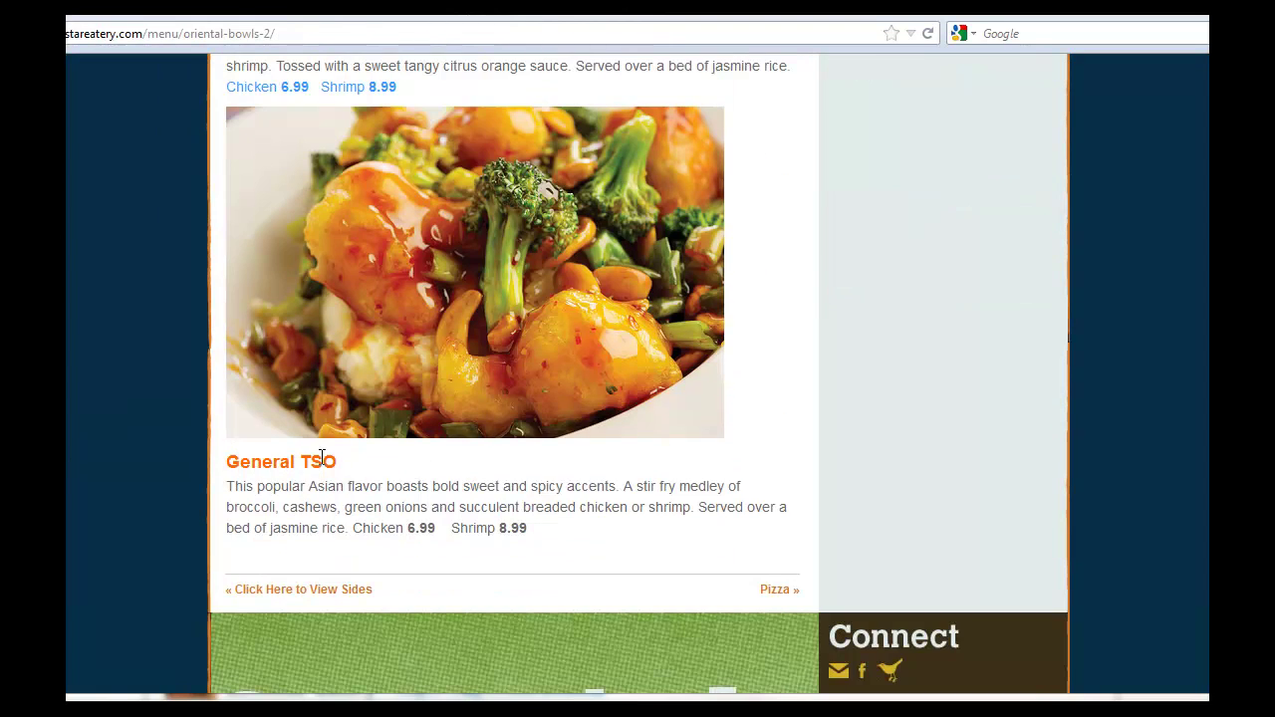
scroll(637, 373, "up", 10)
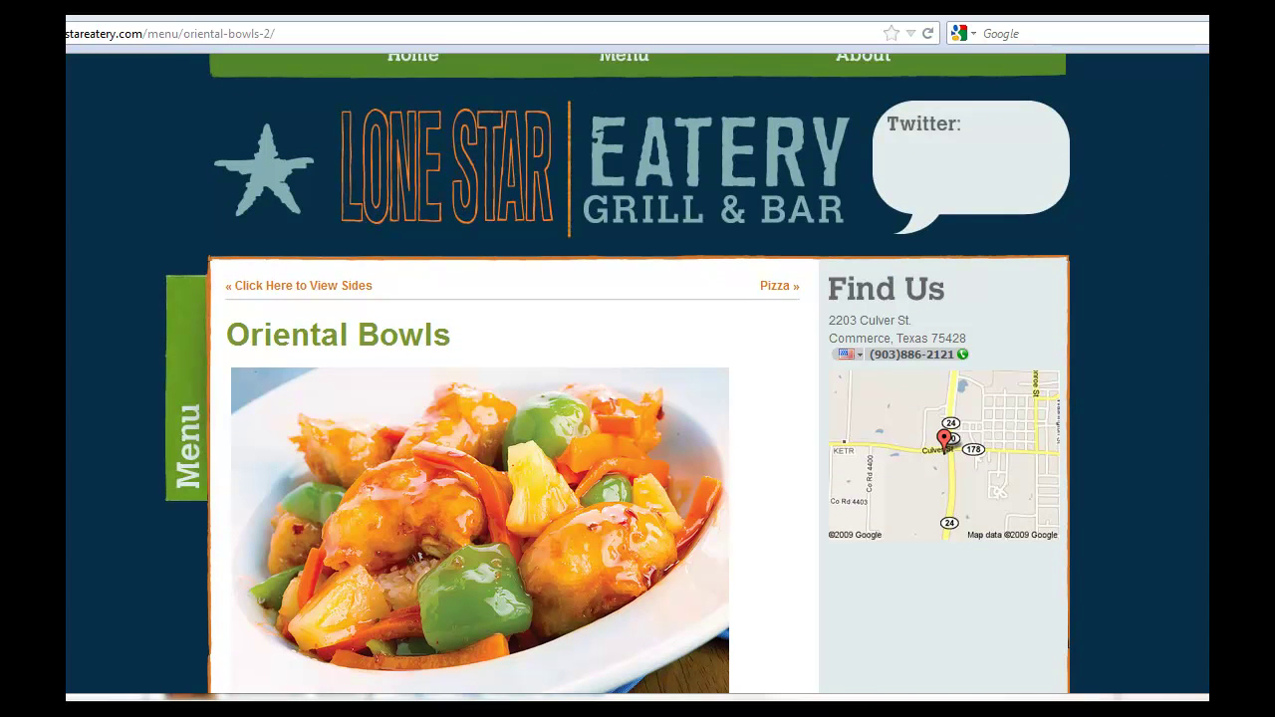
left_click(882, 69)
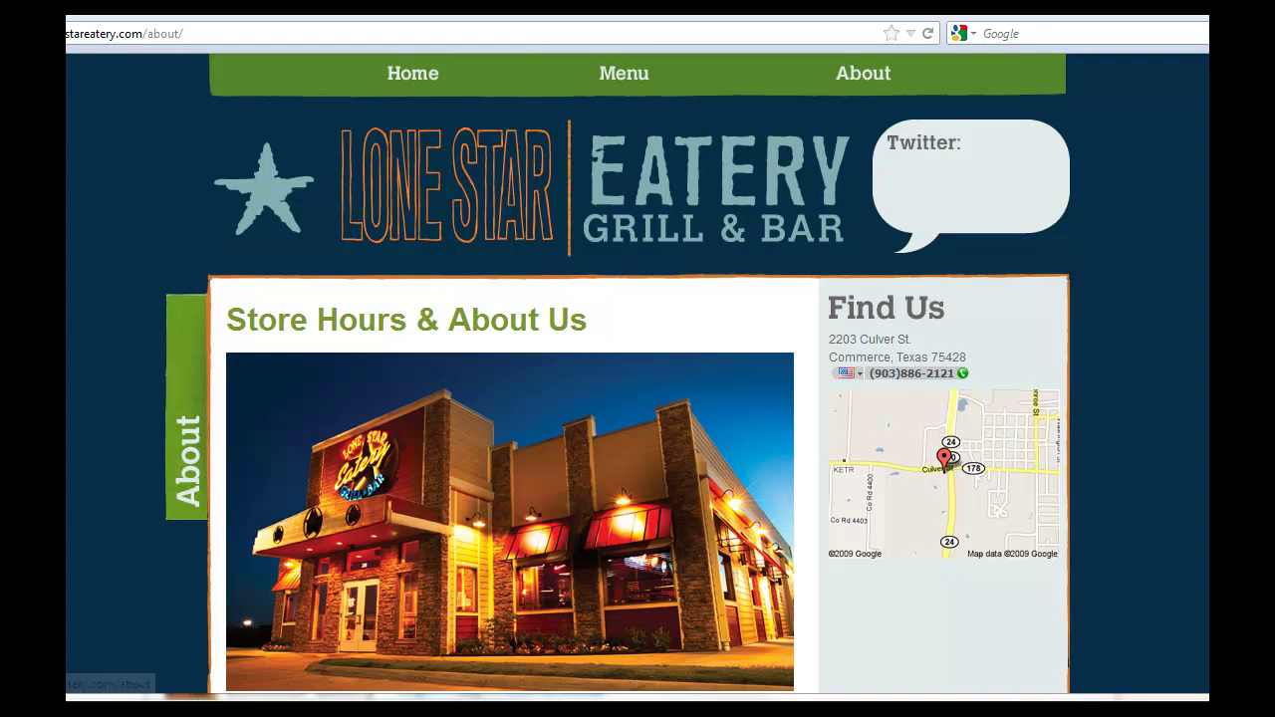
Copy the Store Hours lines from the website and paste them below the prices in Word
scroll(618, 373, "down", 5)
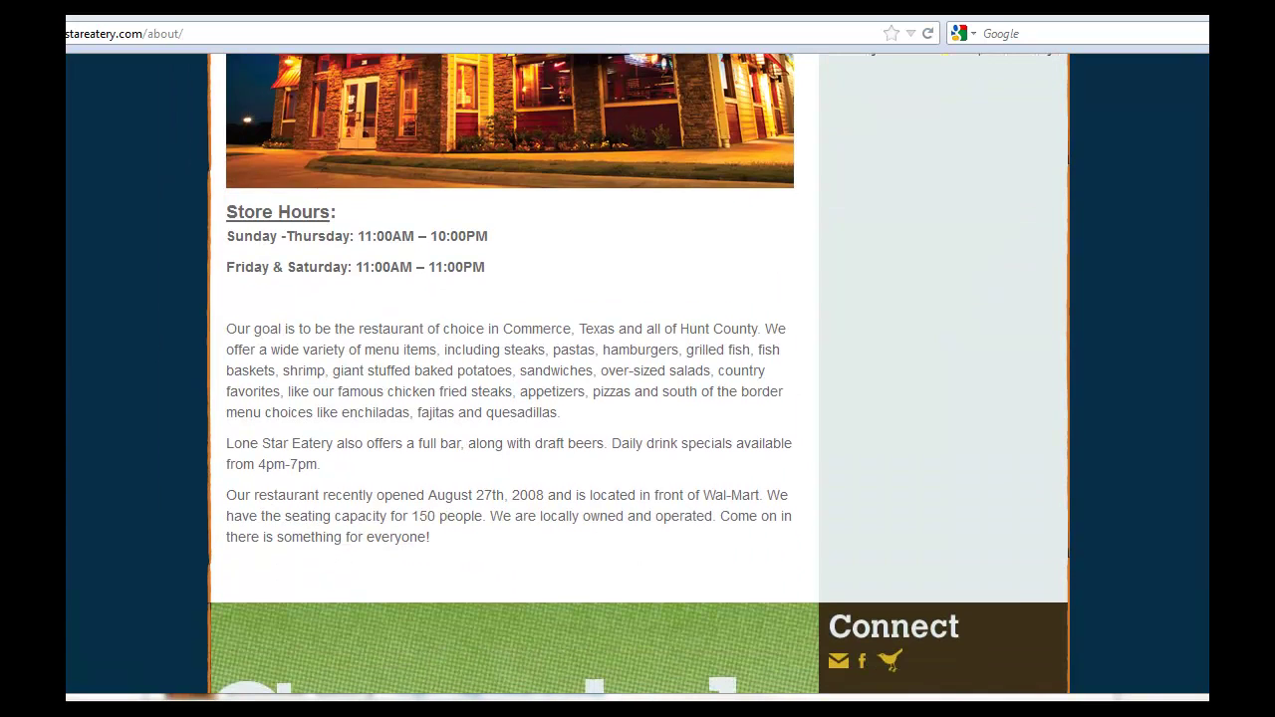
left_click_drag(519, 249, 483, 267)
right_click(423, 263)
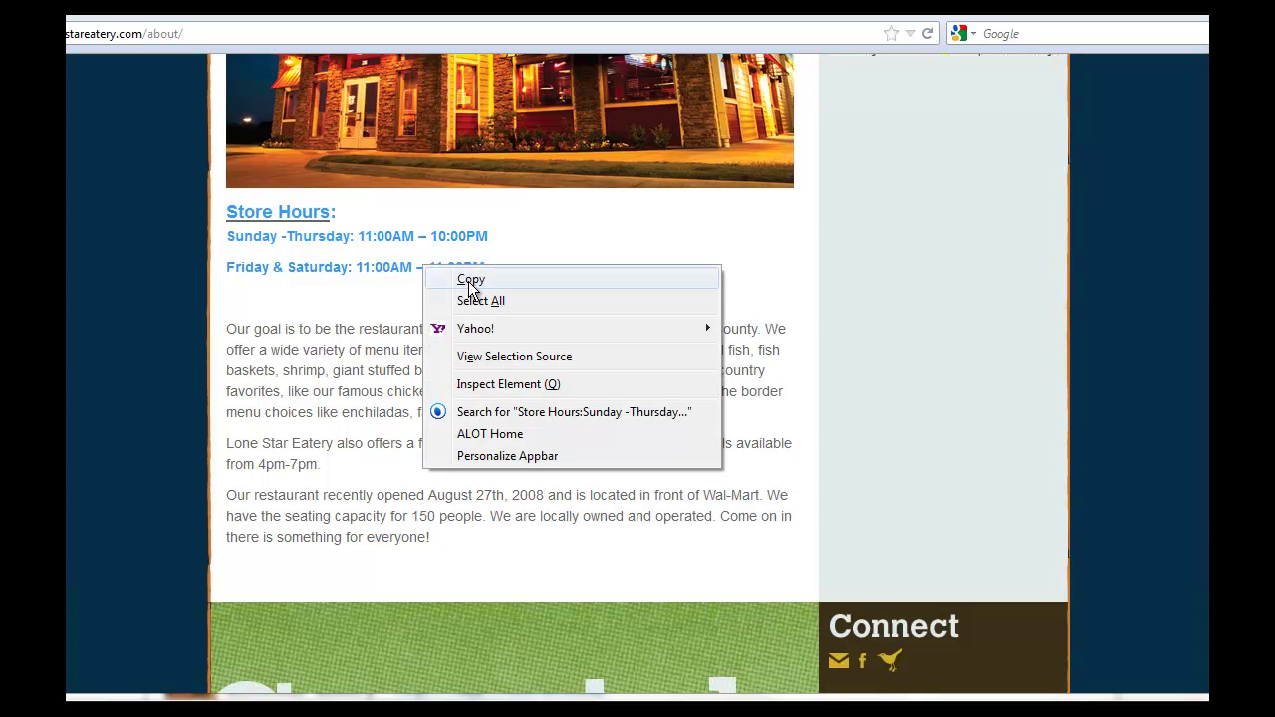
left_click(465, 278)
key("alt+Tab")
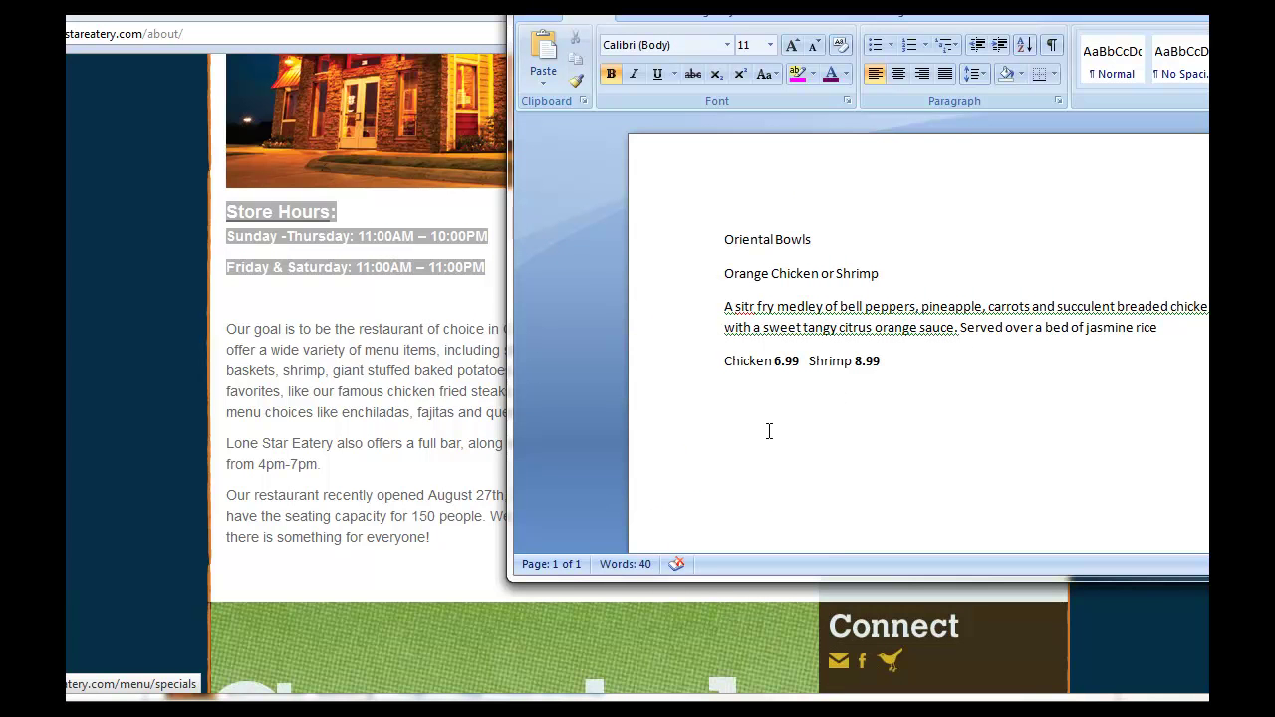
right_click(768, 428)
left_click(837, 210)
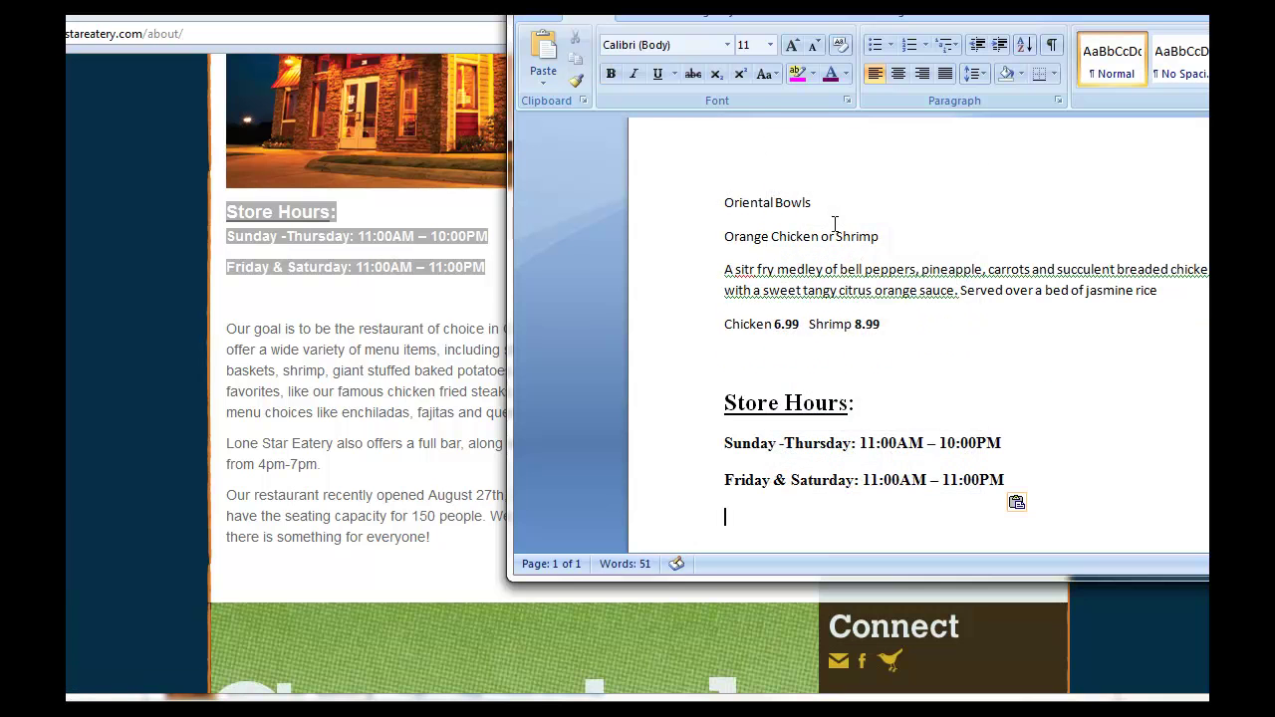
Type an 'About Us' heading and paste the site's three About paragraphs beneath it
left_click(257, 350)
left_click_drag(229, 332, 441, 532)
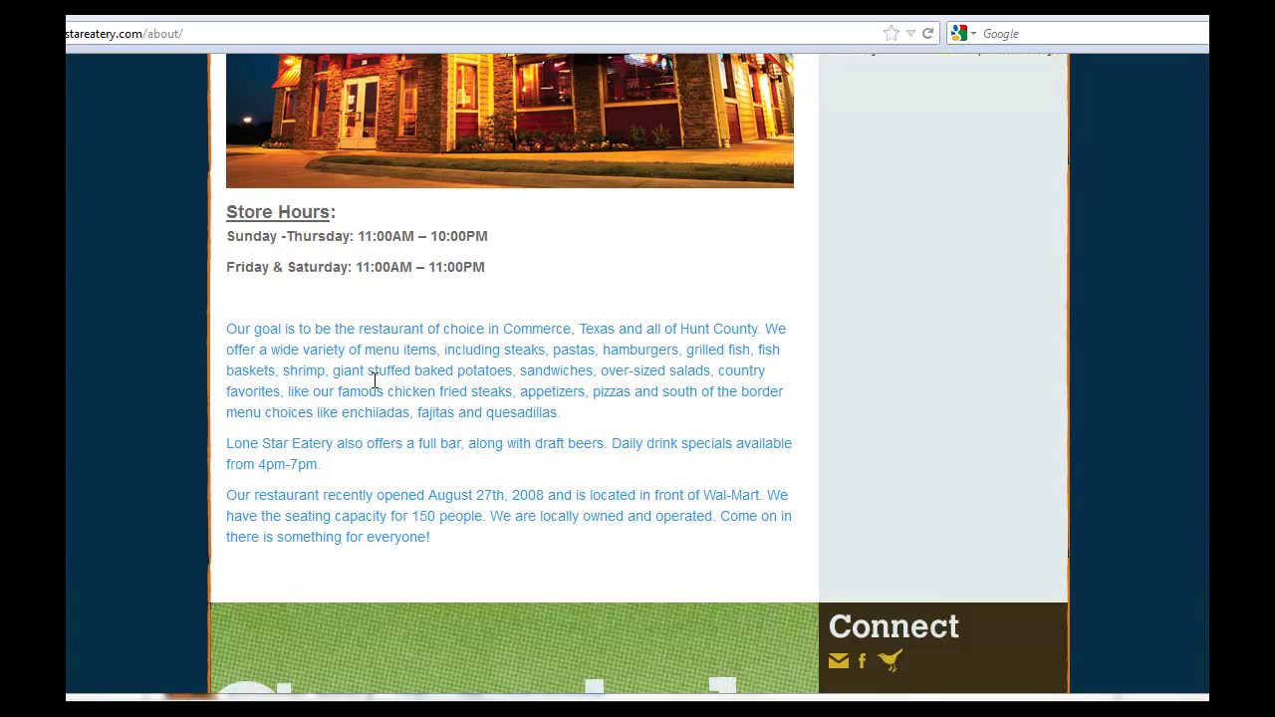
right_click(415, 368)
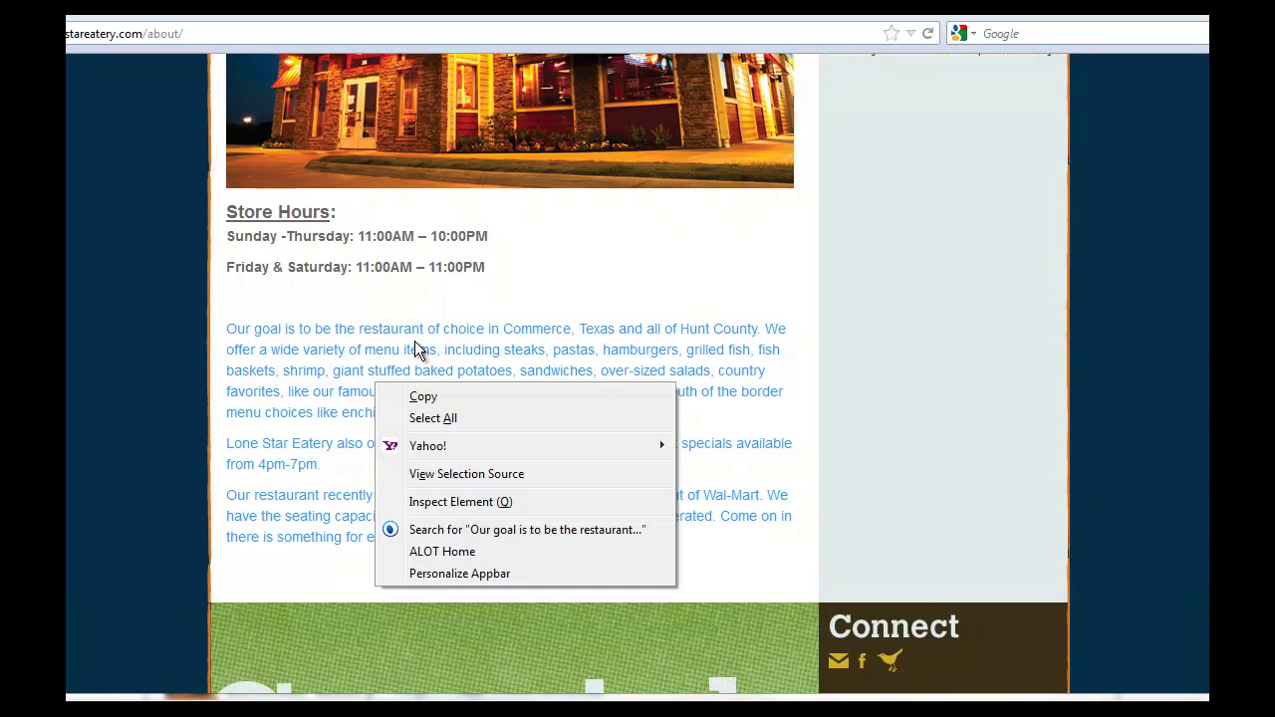
left_click(426, 396)
key("alt+Tab")
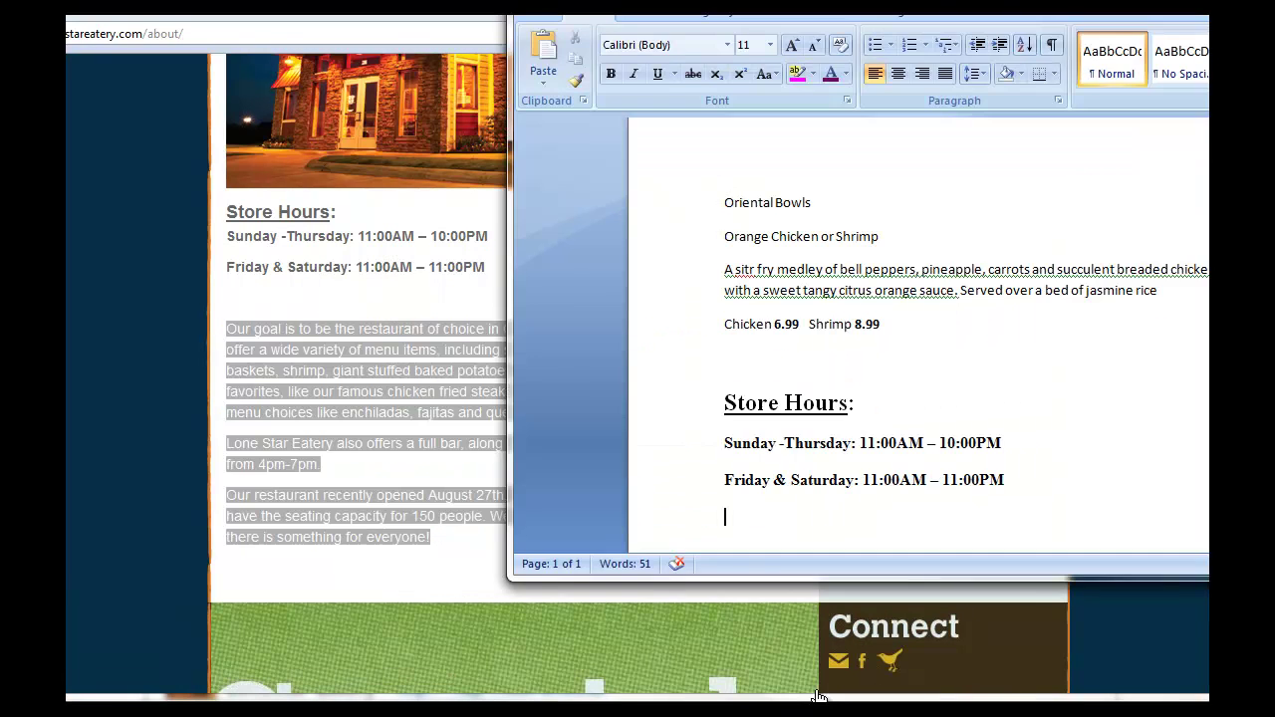
scroll(1098, 503, "down", 1)
type("About Us")
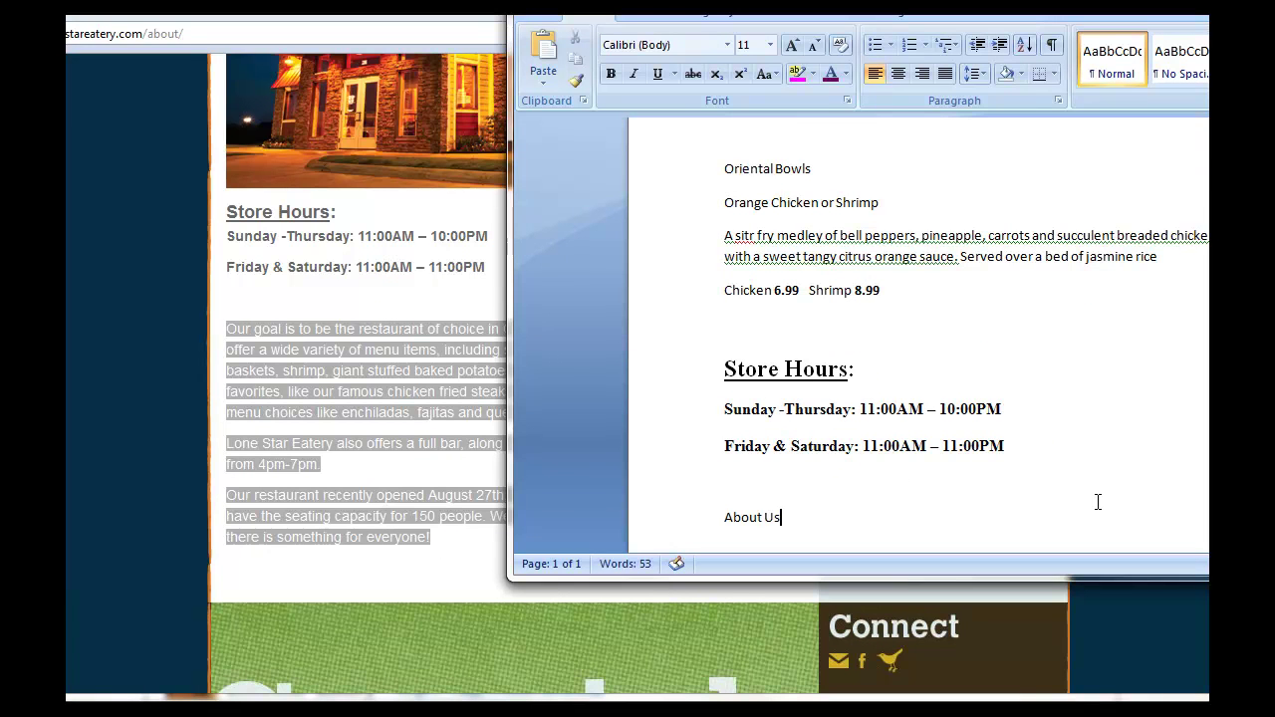
key("Return")
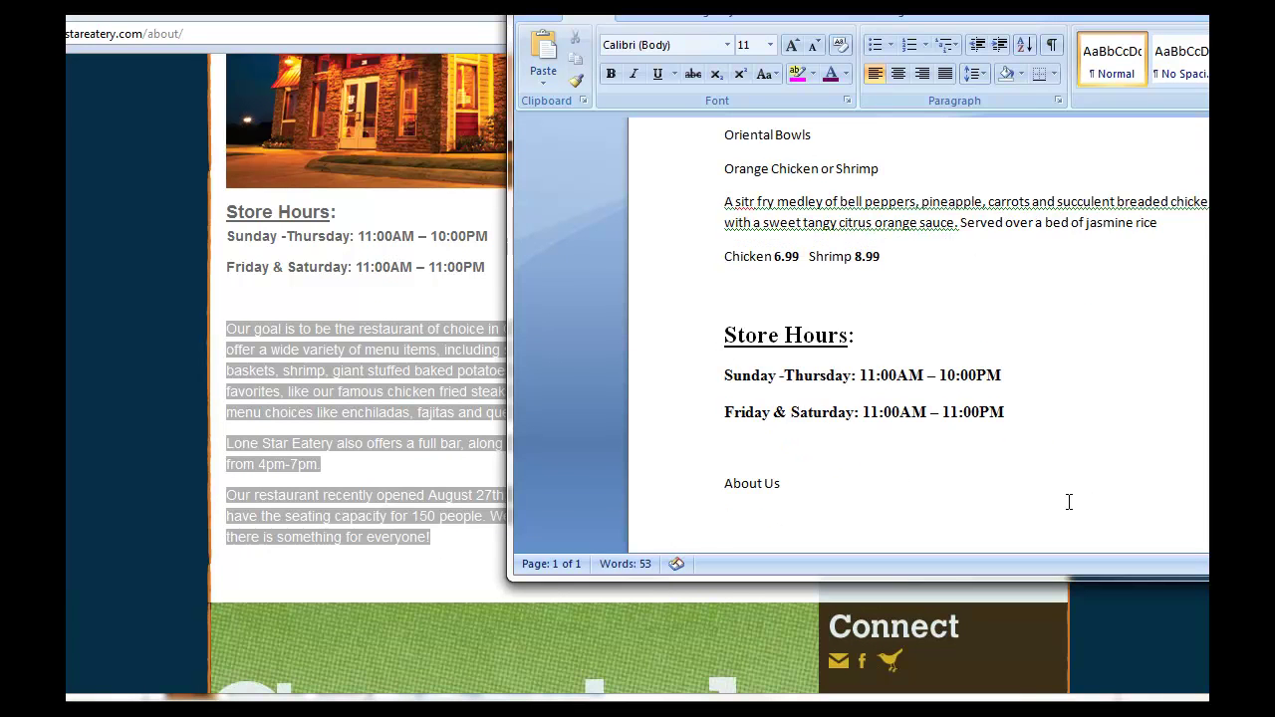
right_click(737, 513)
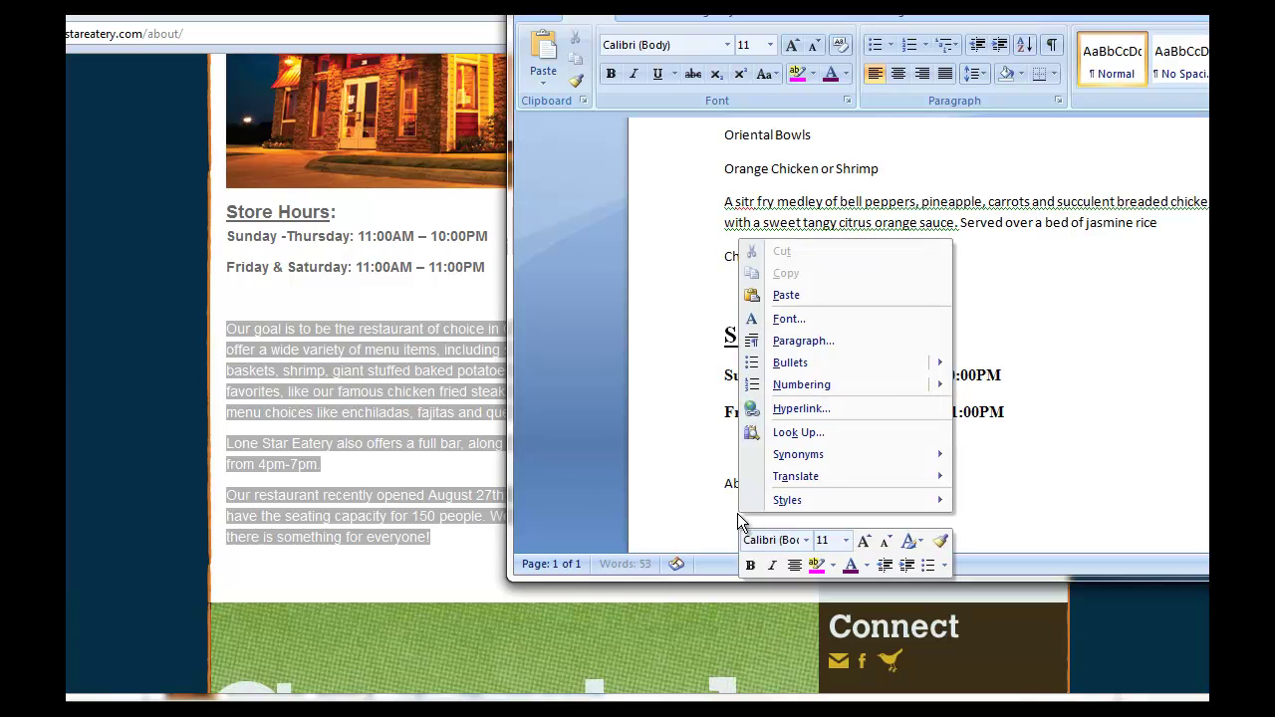
left_click(811, 295)
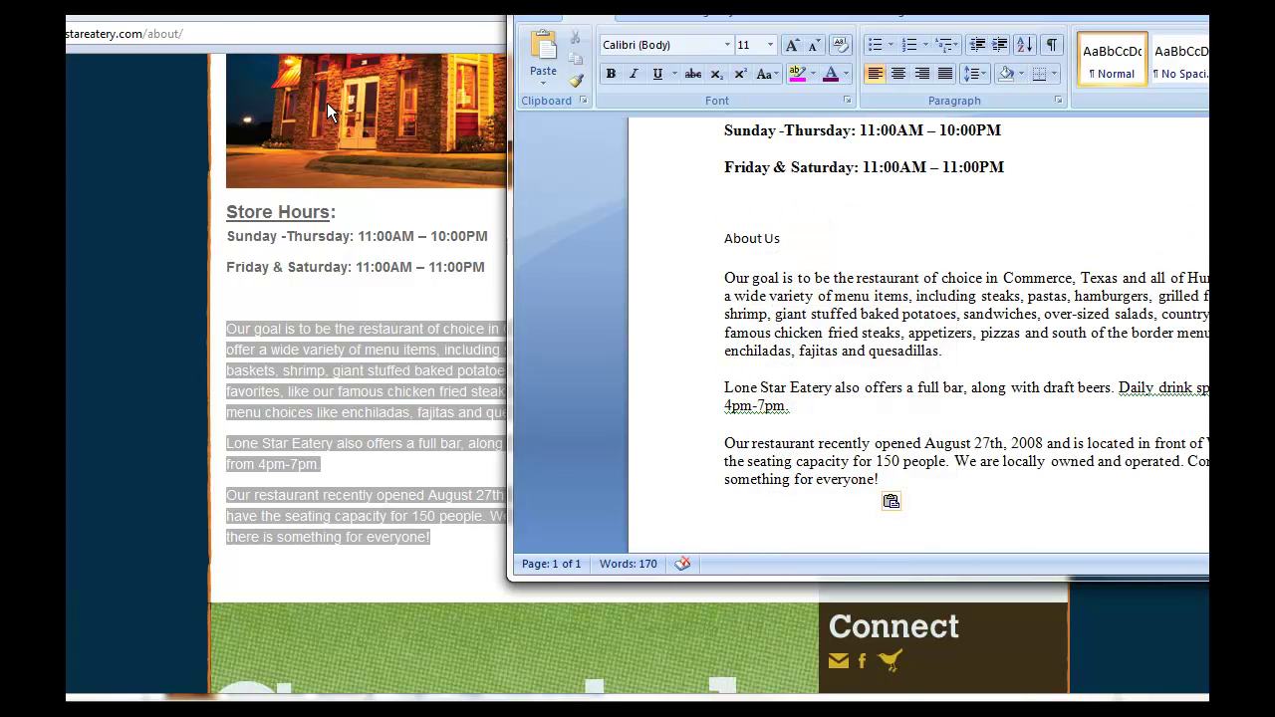
left_click(834, 213)
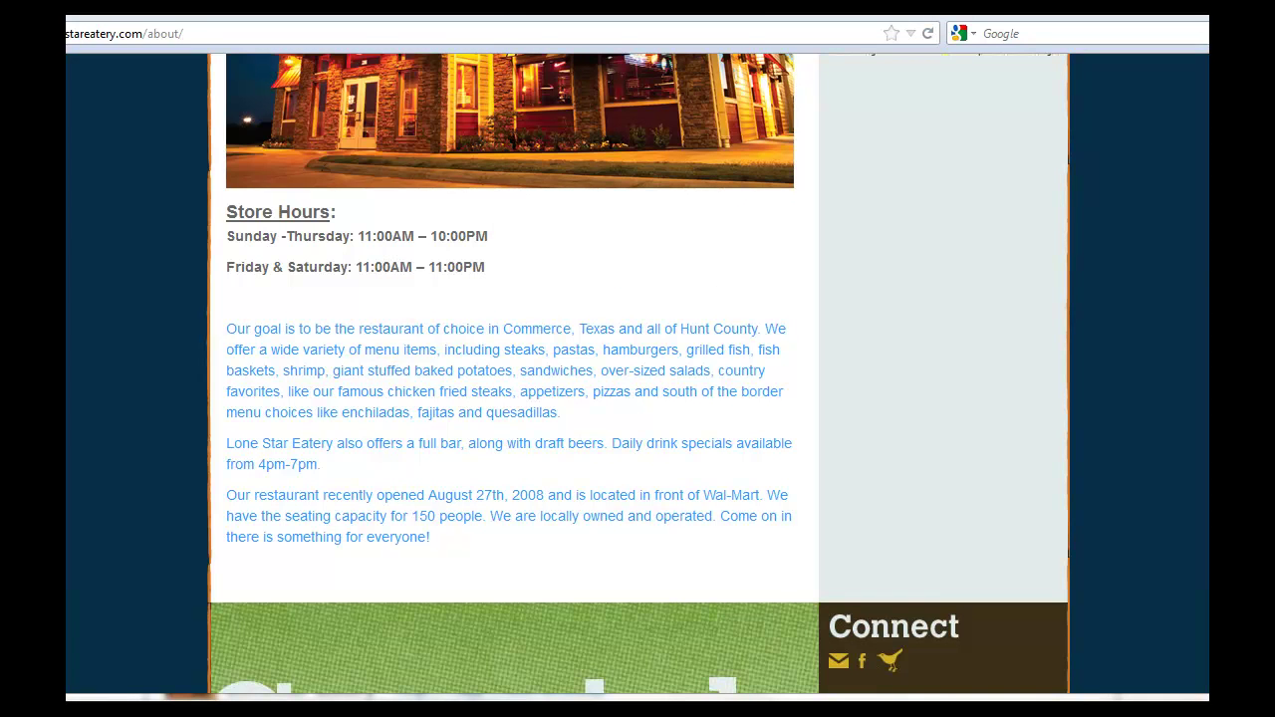
Copy the restaurant's Facebook page address and paste it as a link below the About text
scroll(839, 661, "down", 5)
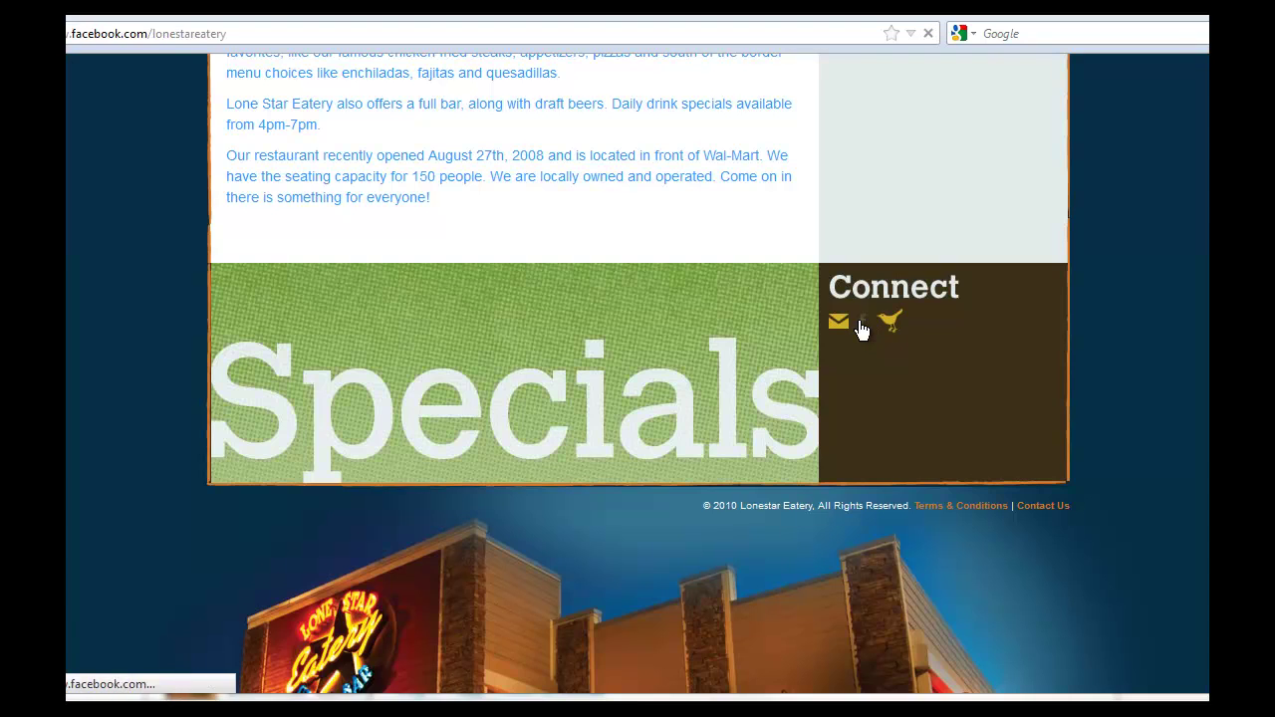
left_click(861, 330)
left_click(168, 34)
right_click(129, 42)
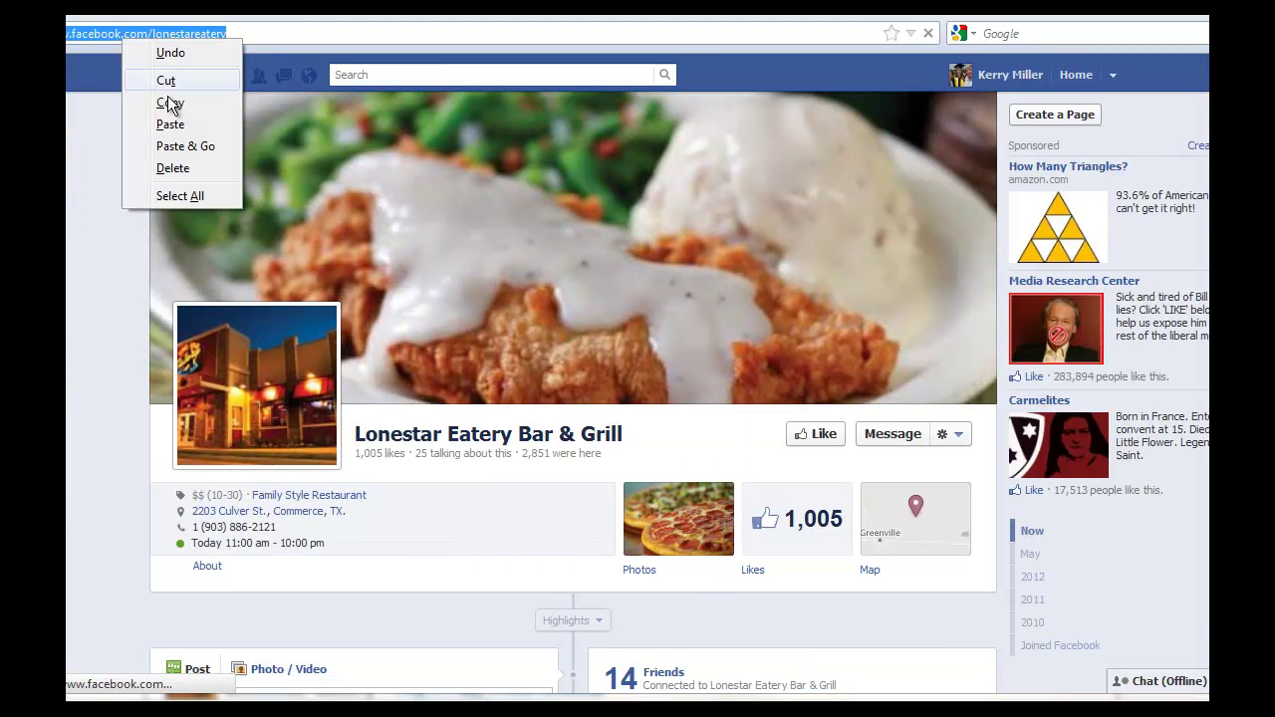
left_click(170, 98)
key("alt+Tab")
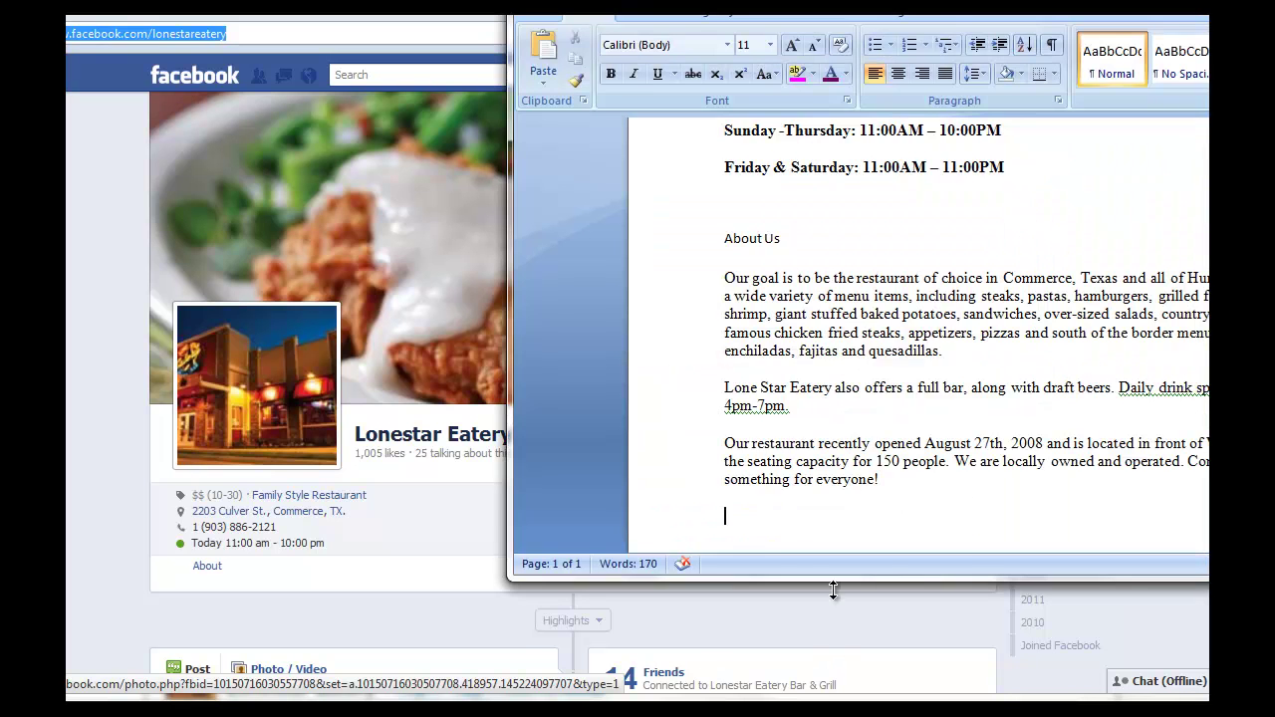
right_click(821, 515)
left_click(812, 304)
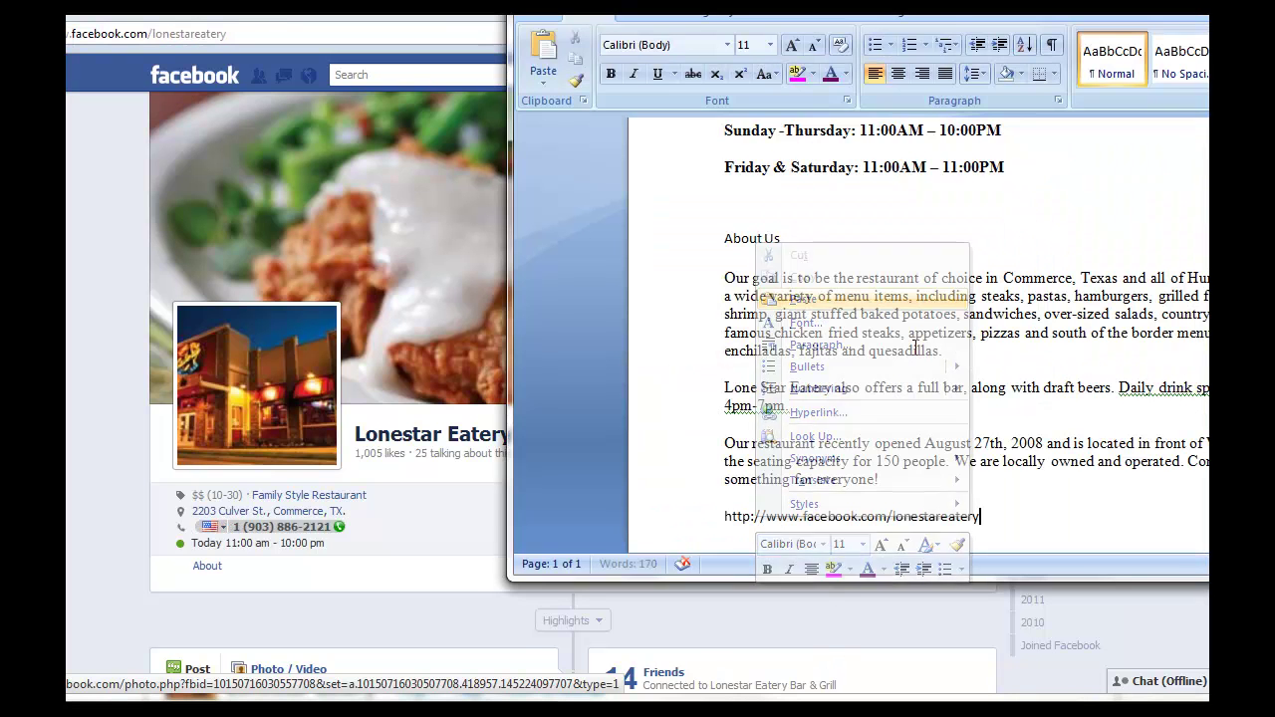
key("Return")
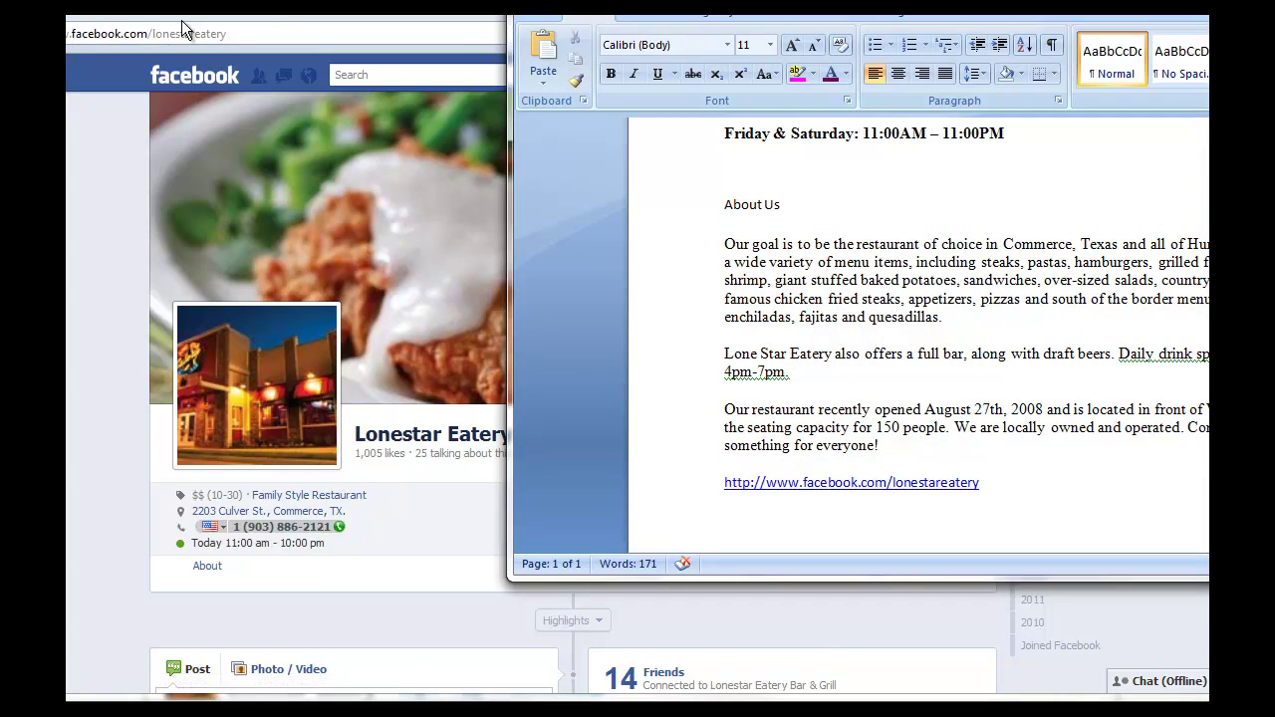
Copy the restaurant's Twitter page address and paste it below the Facebook link
key("alt+Tab")
key("alt+Left")
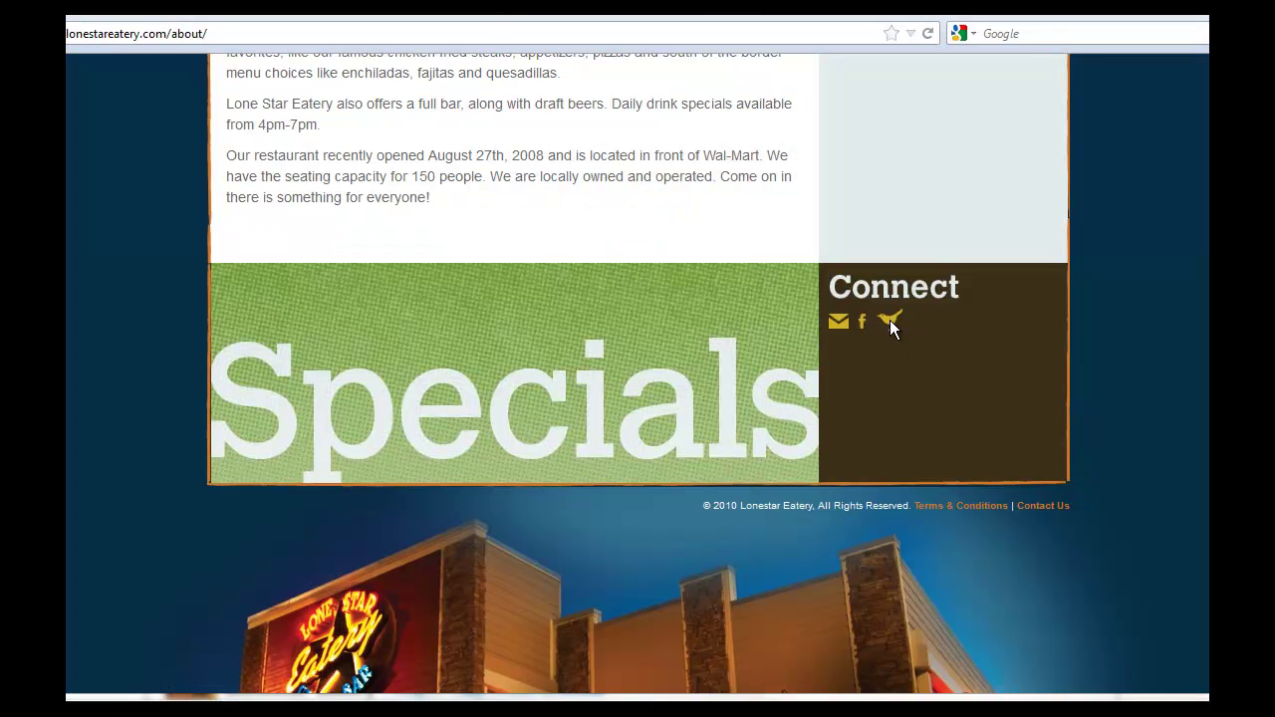
left_click(892, 332)
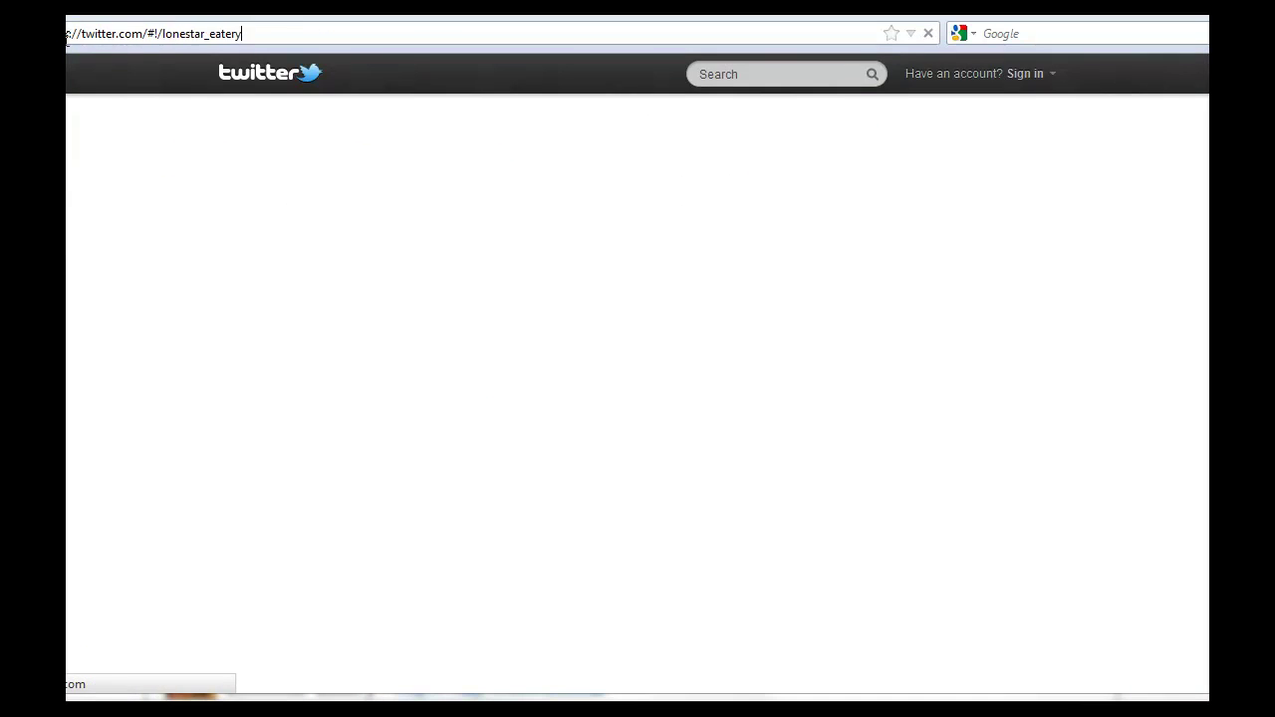
left_click(95, 36)
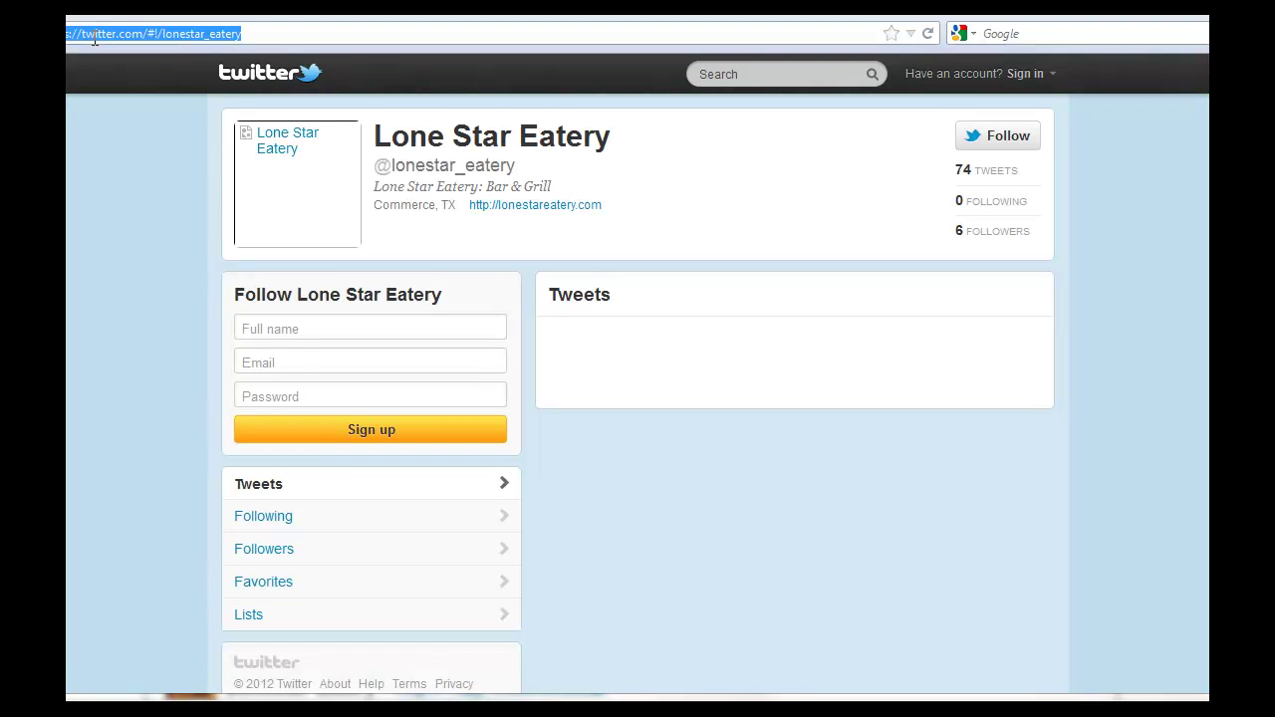
right_click(101, 33)
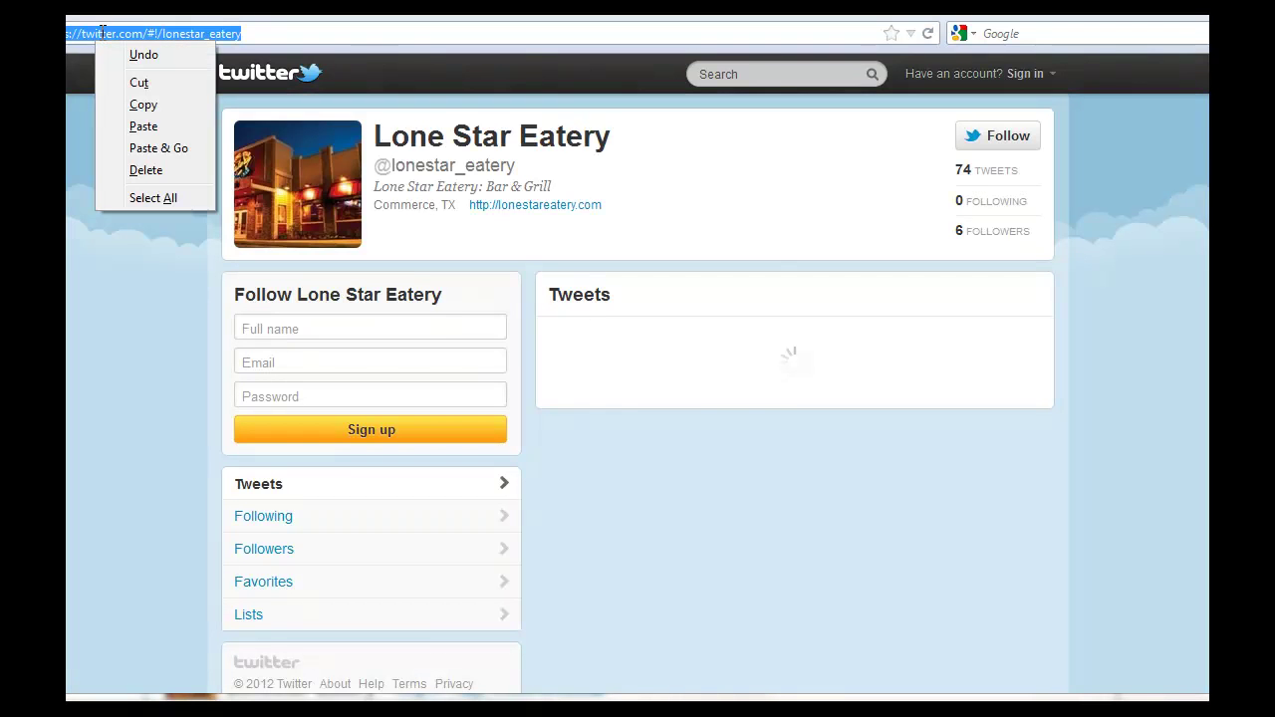
left_click(157, 103)
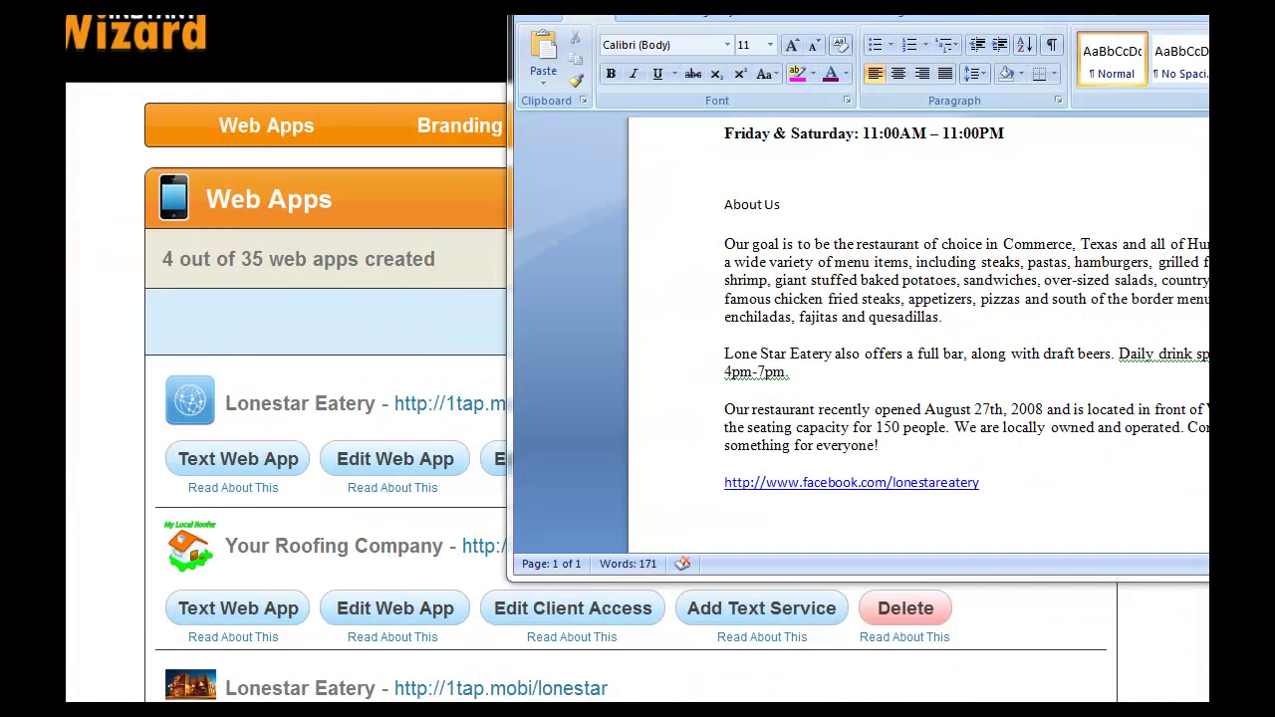
left_click(1014, 486)
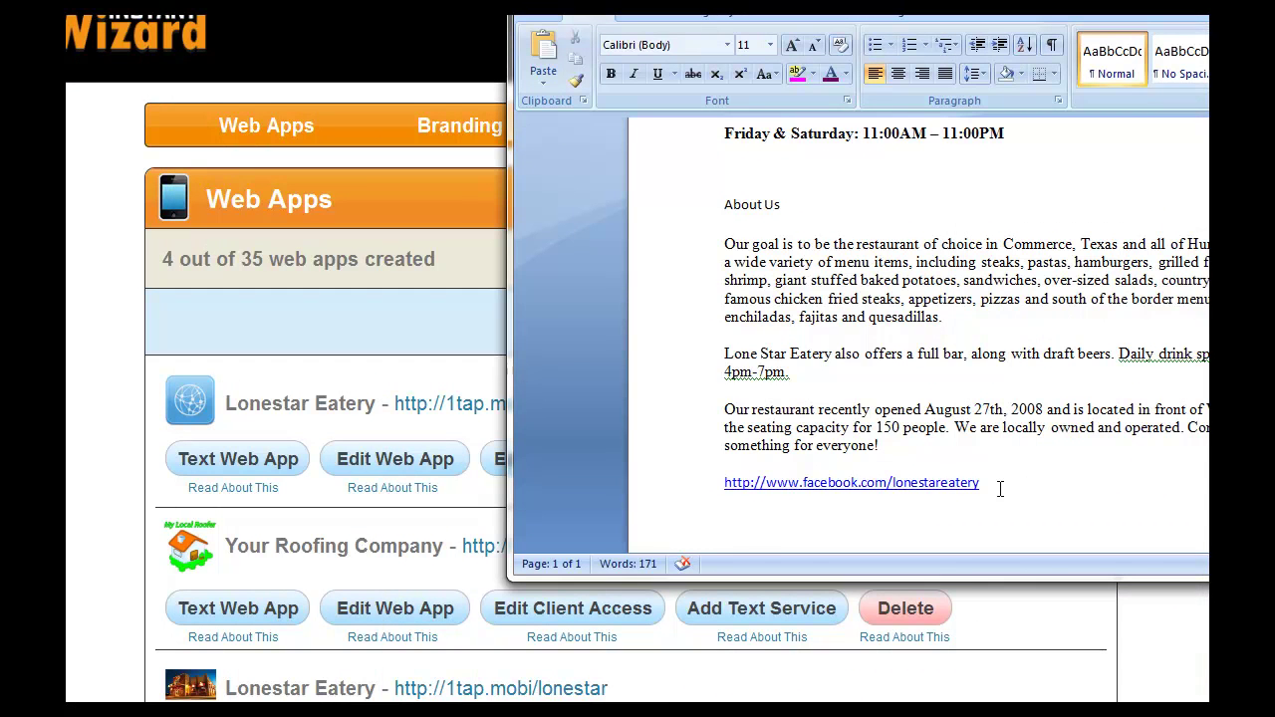
right_click(751, 519)
left_click(802, 304)
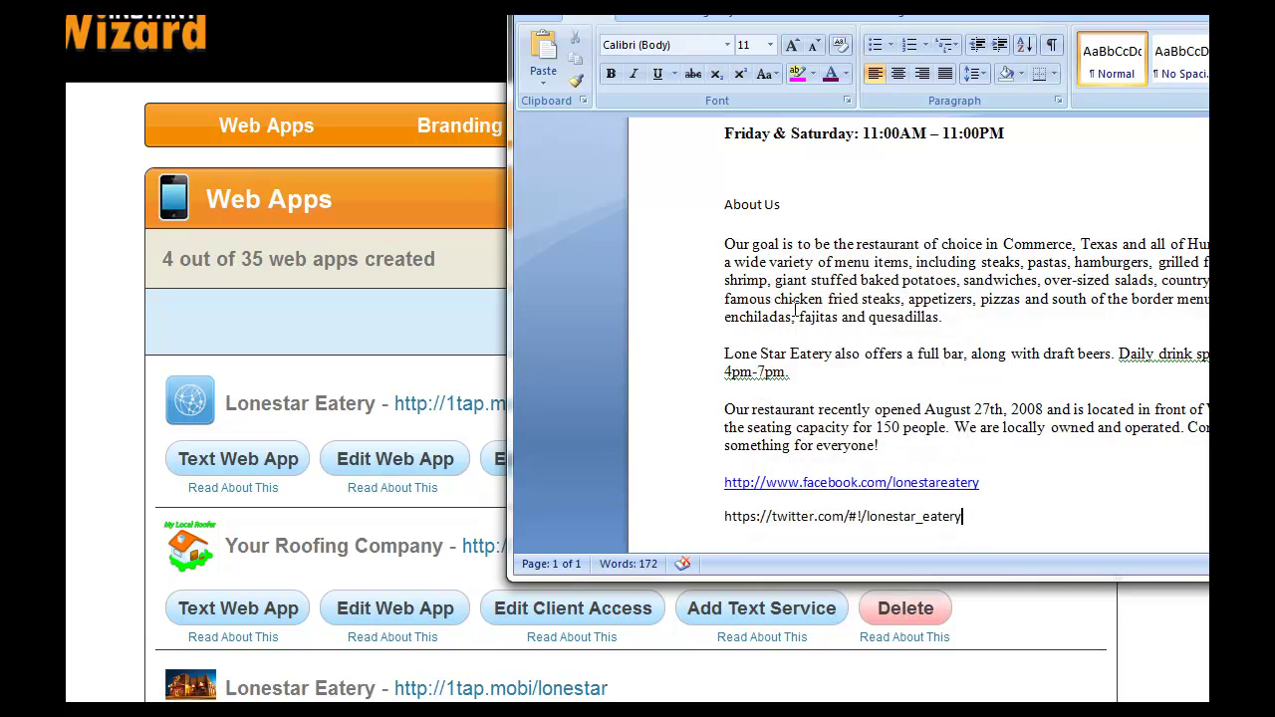
scroll(794, 307, "down", 1)
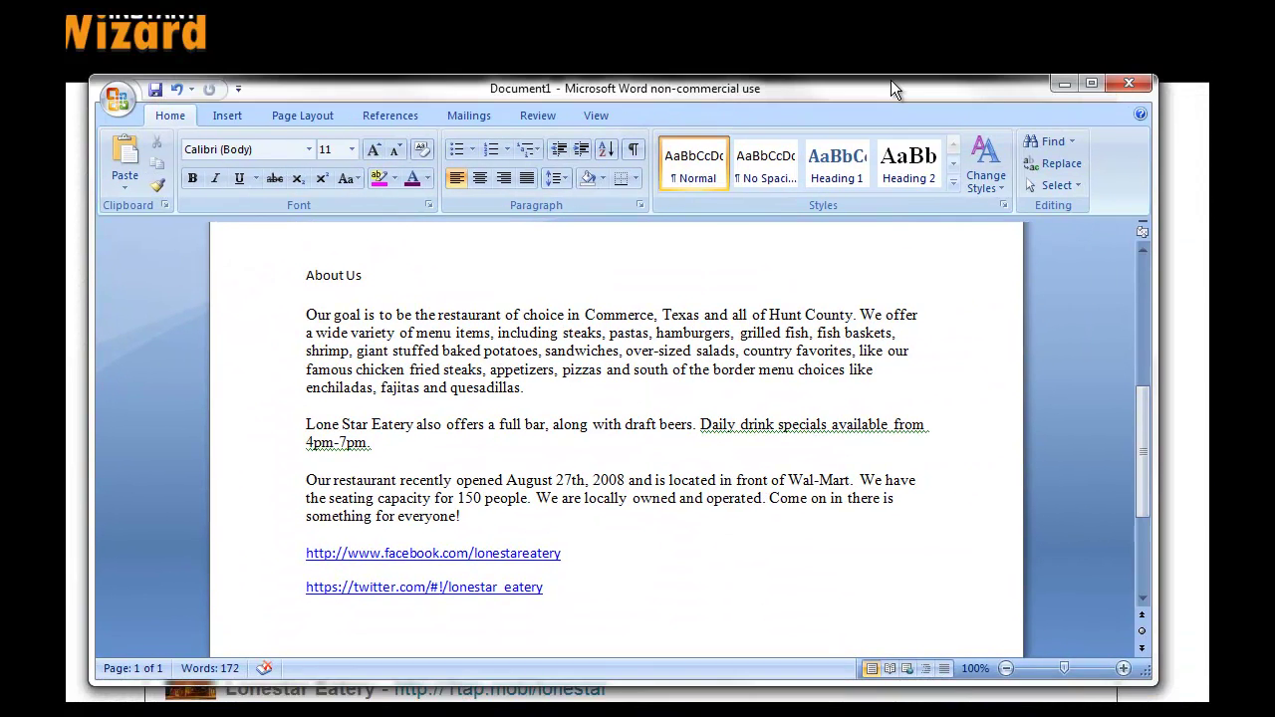
Open the Lonestar Eatery web app's general settings and expand the Logo section
left_click_drag(1142, 406, 1141, 300)
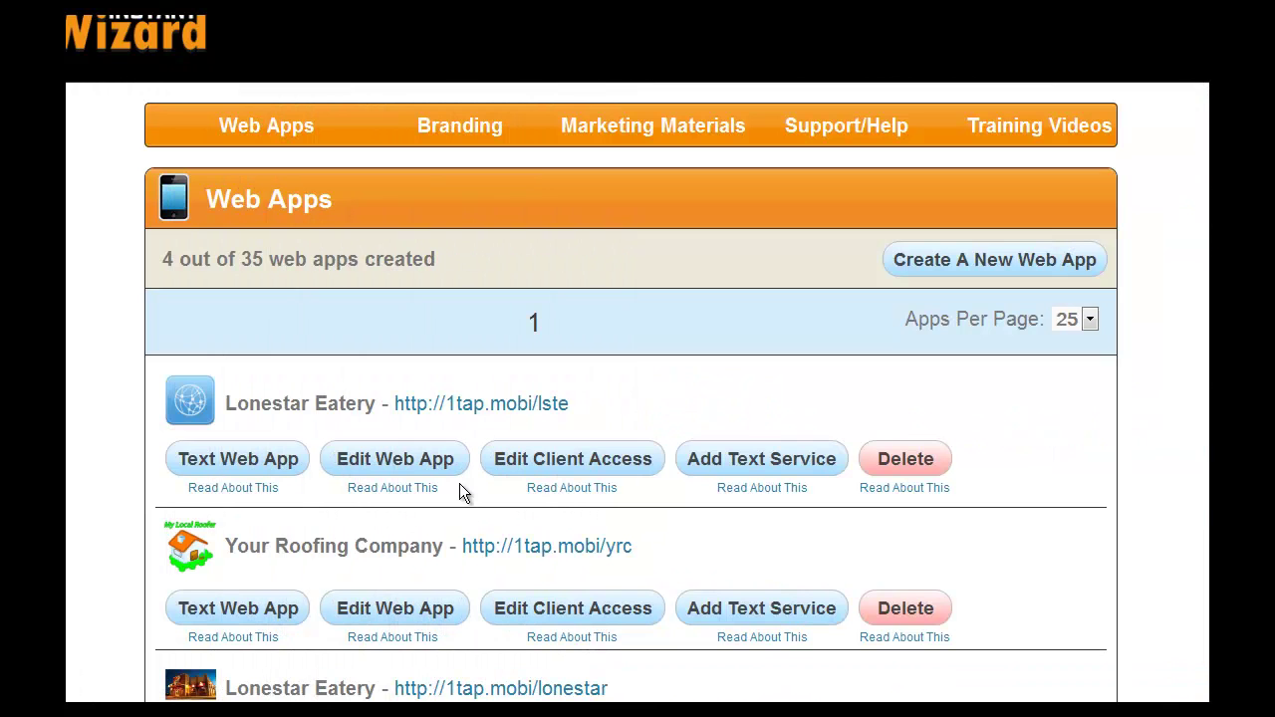
left_click(388, 458)
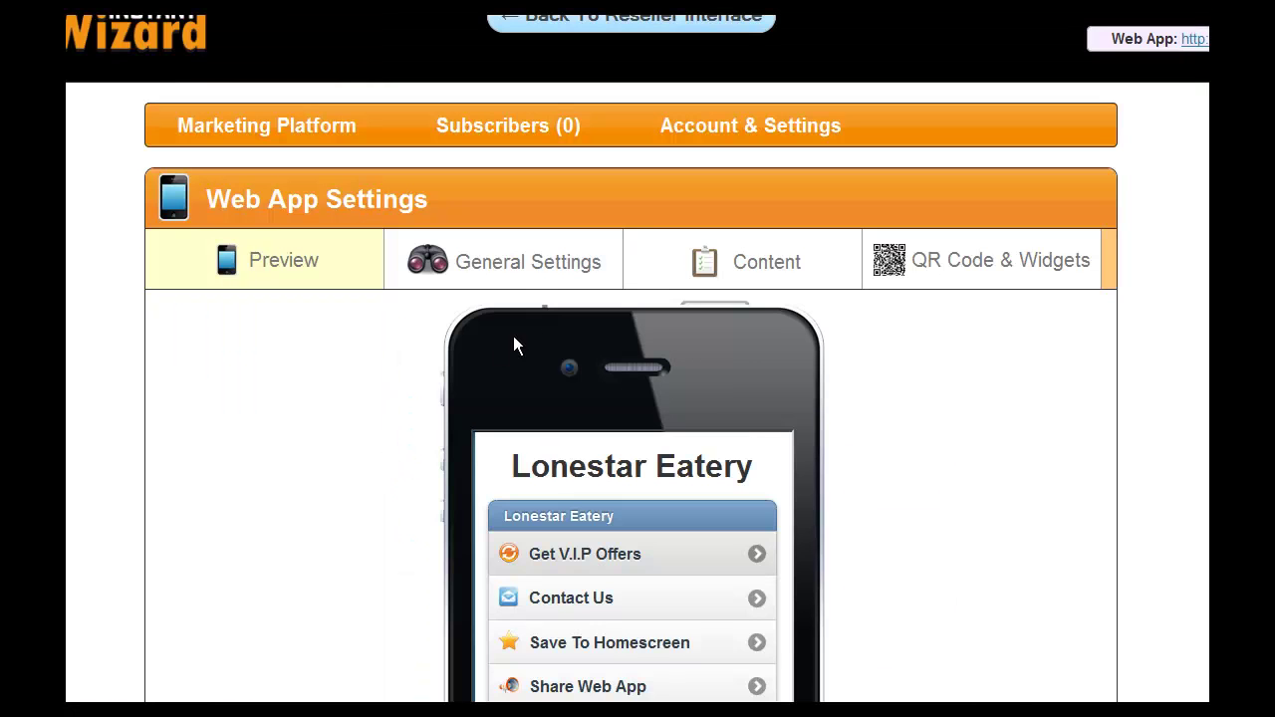
left_click(527, 269)
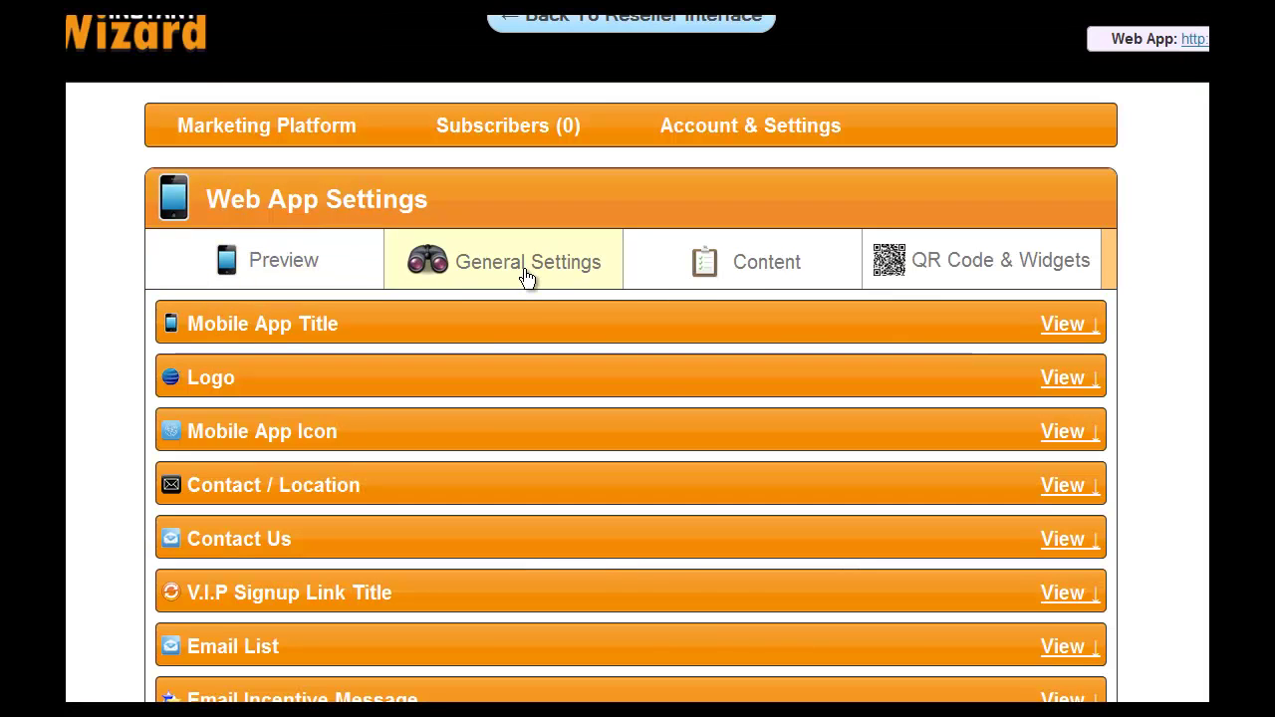
left_click(1062, 383)
Upload bg.jpg from Restaurants > Lonestar as the app logo
left_click(478, 460)
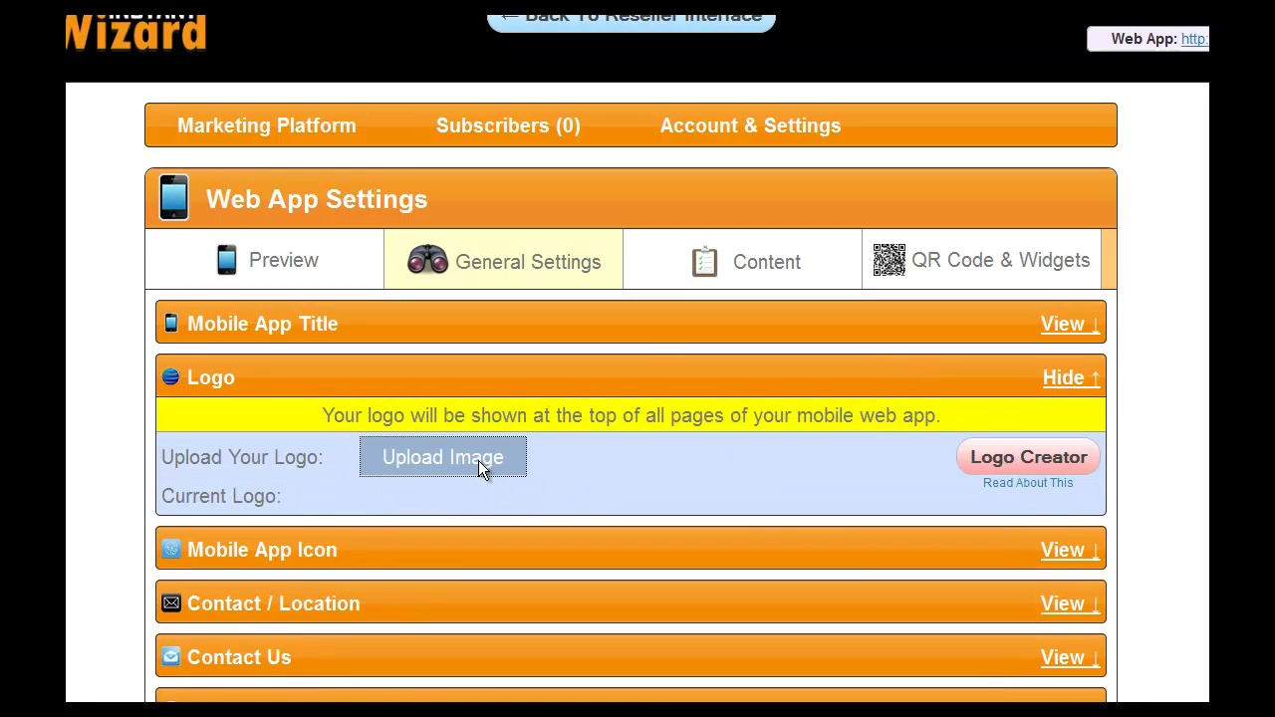
left_click_drag(626, 50, 625, 177)
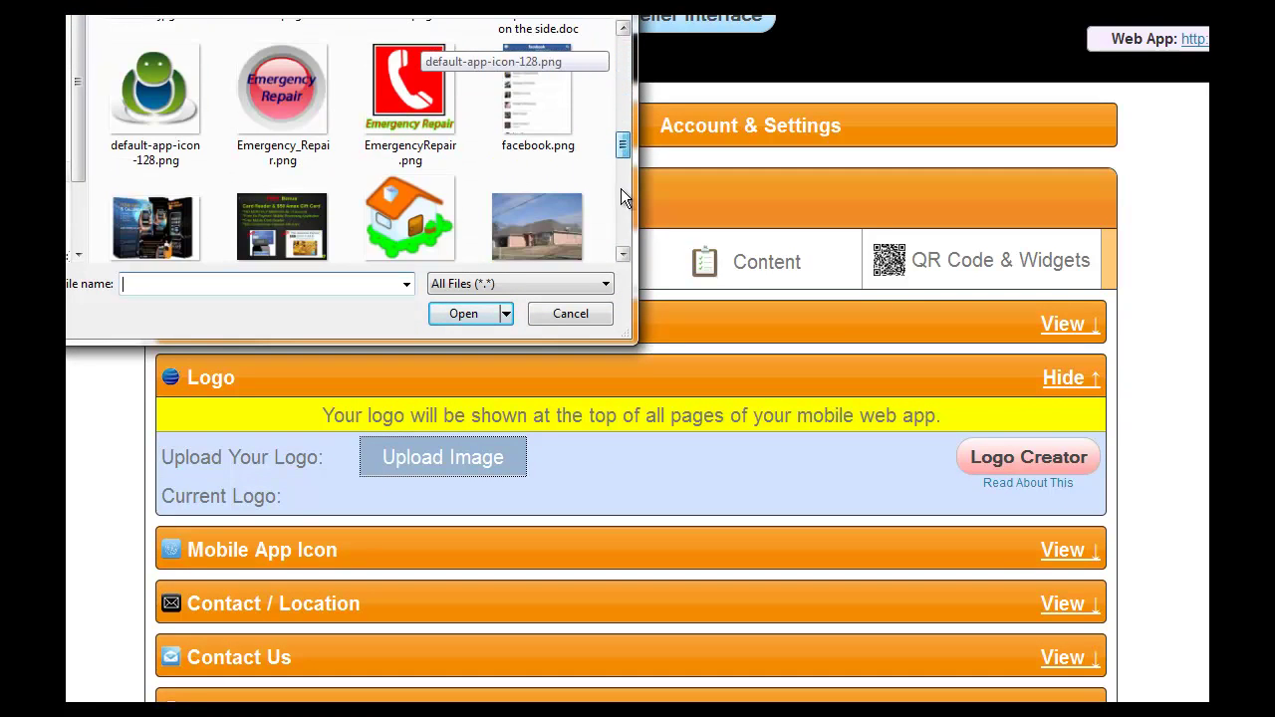
scroll(621, 188, "down", 1)
scroll(620, 88, "up", 1)
left_click_drag(622, 148, 620, 60)
double_click(411, 79)
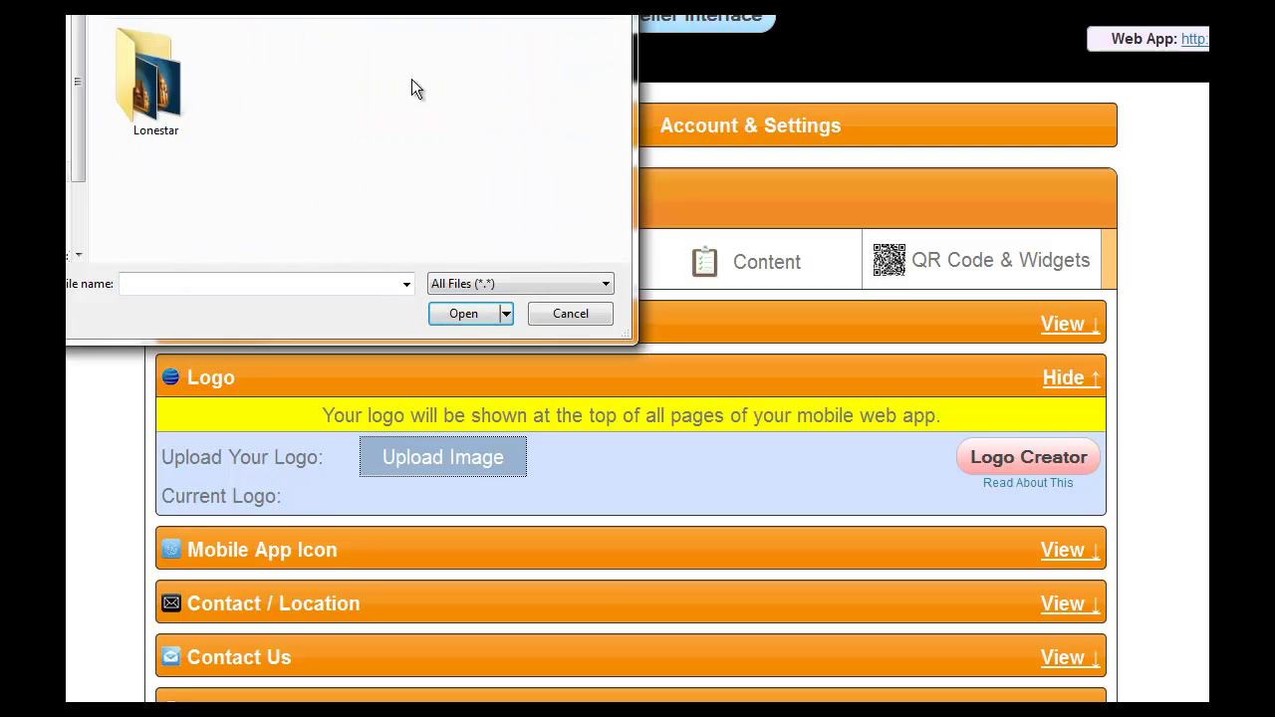
double_click(161, 98)
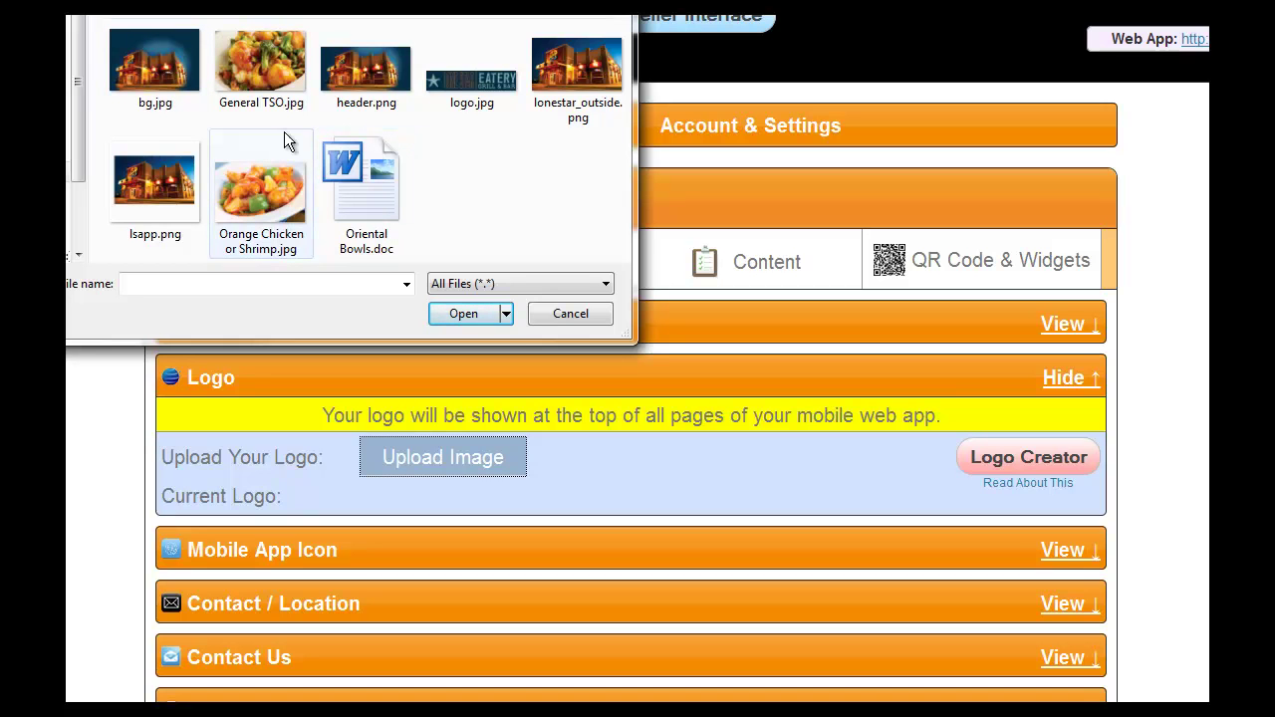
double_click(164, 78)
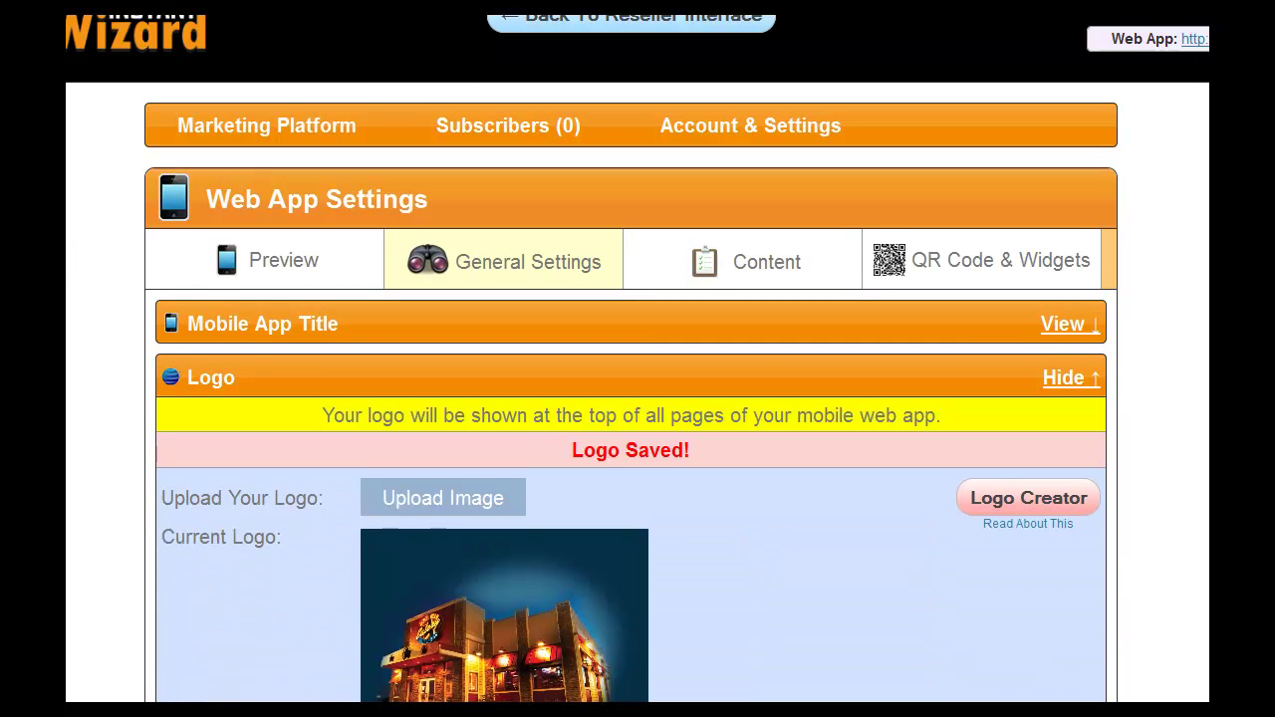
Set lsapp.png as the mobile app icon
scroll(1150, 458, "down", 4)
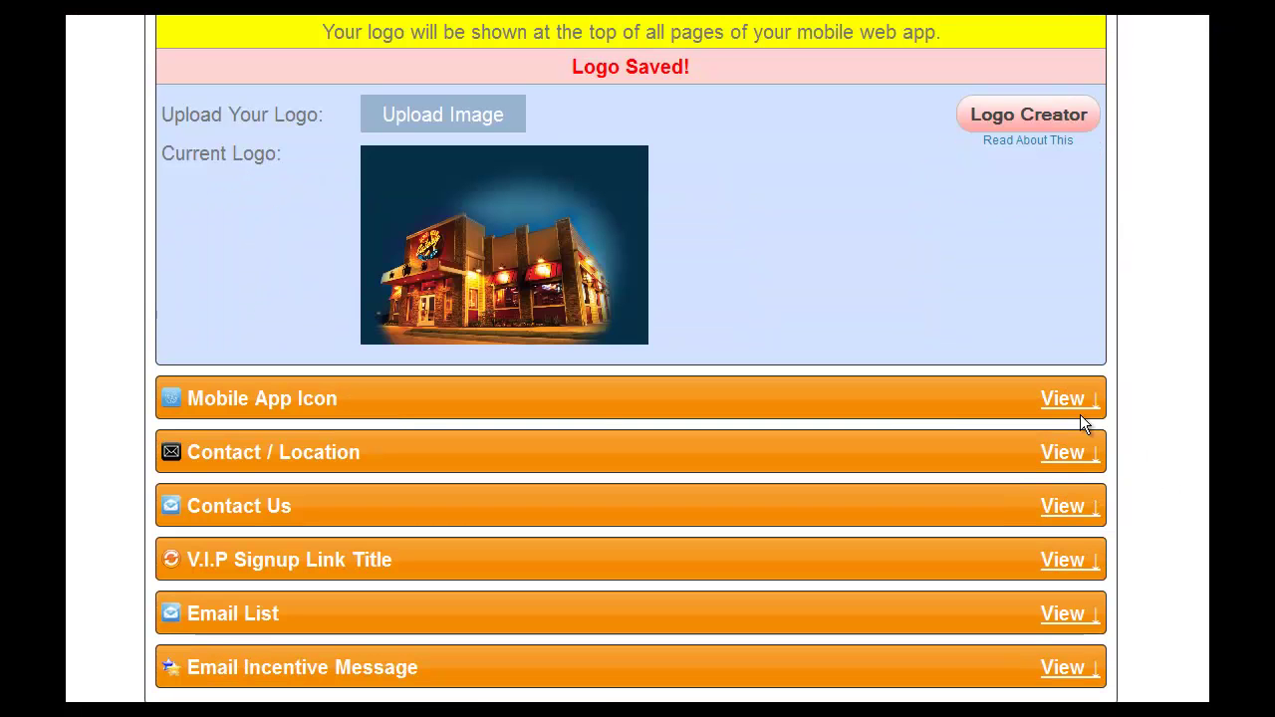
left_click(1064, 400)
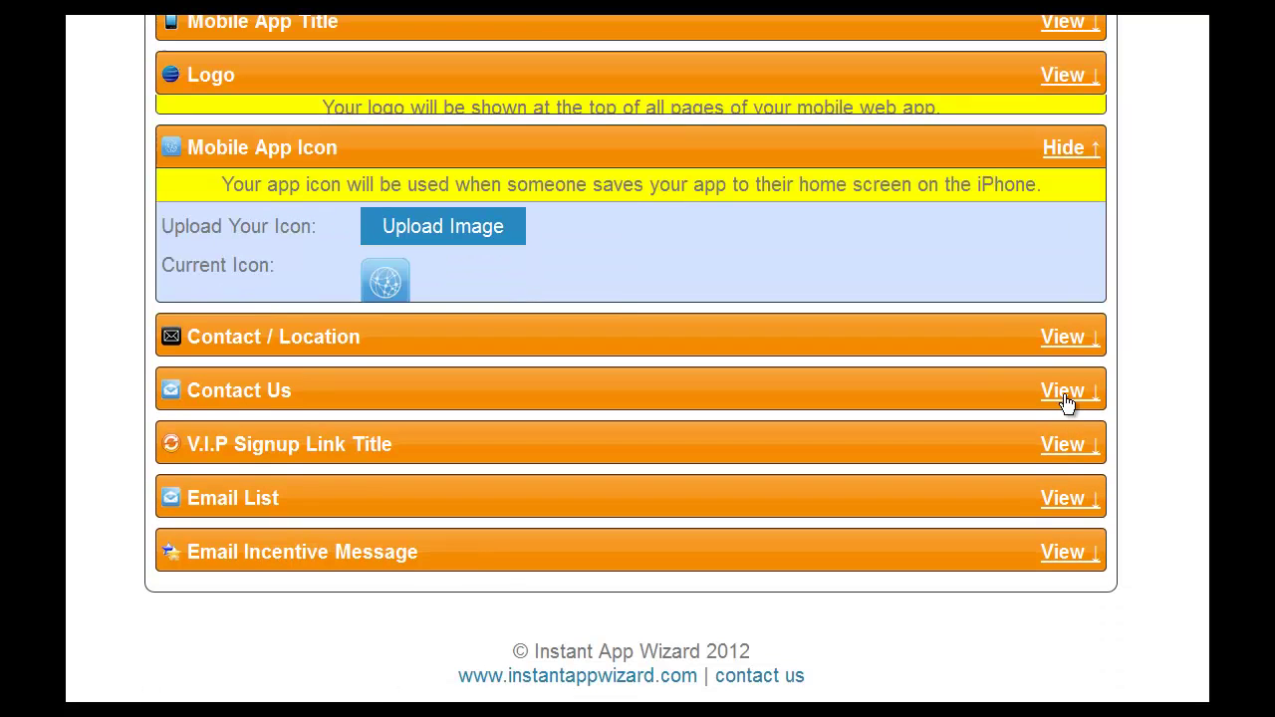
left_click(451, 231)
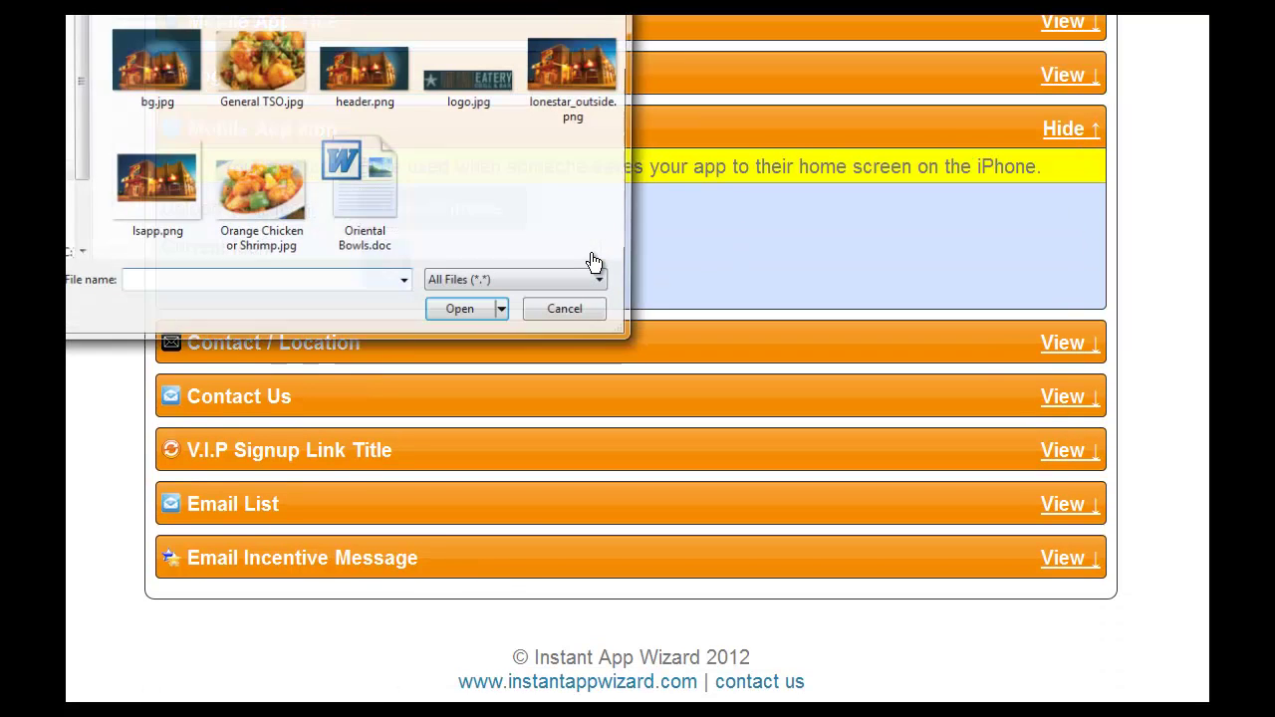
double_click(151, 195)
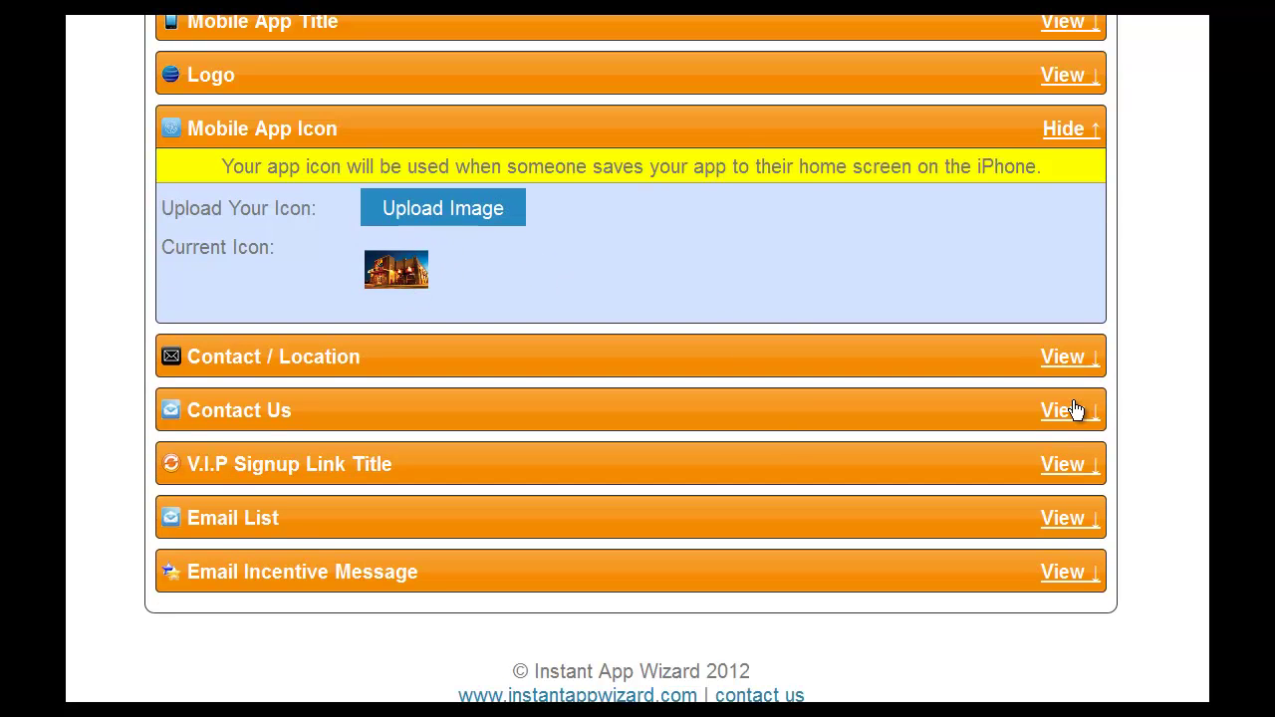
Review the Contact Us, V.I.P signup and Mobile App Title settings, then switch to Content settings
left_click(1079, 410)
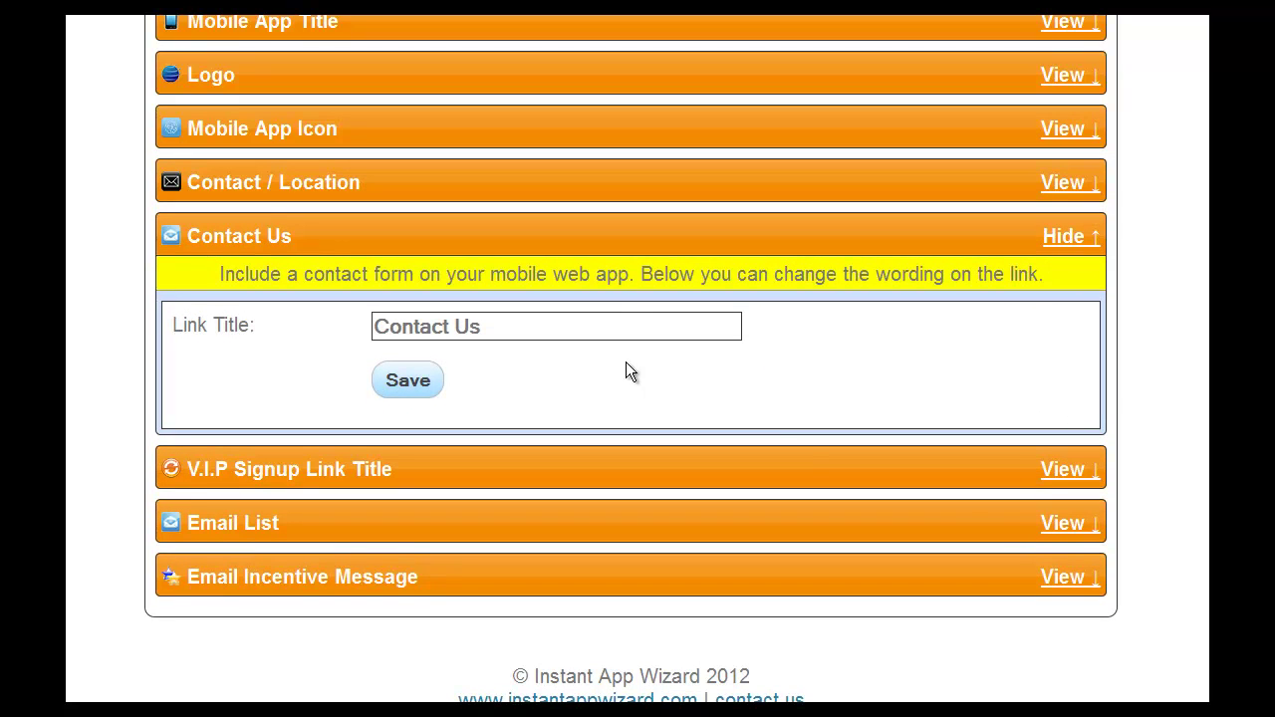
left_click(1062, 471)
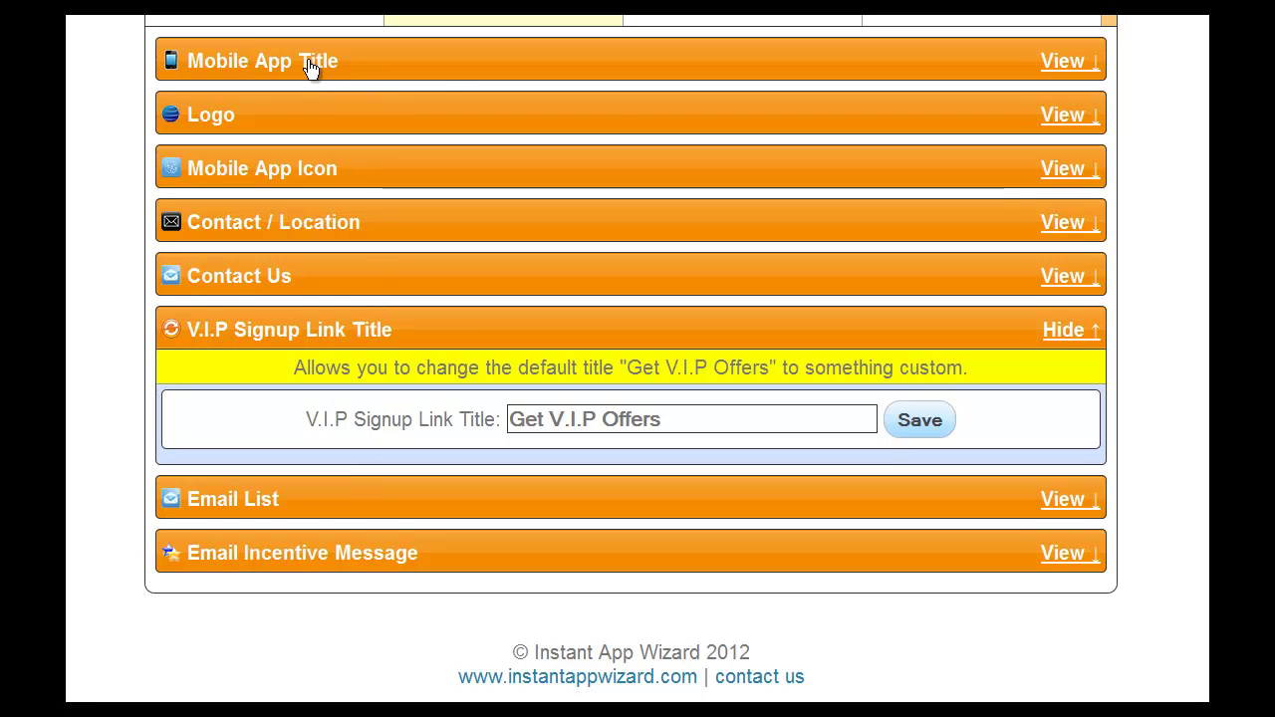
left_click(1062, 61)
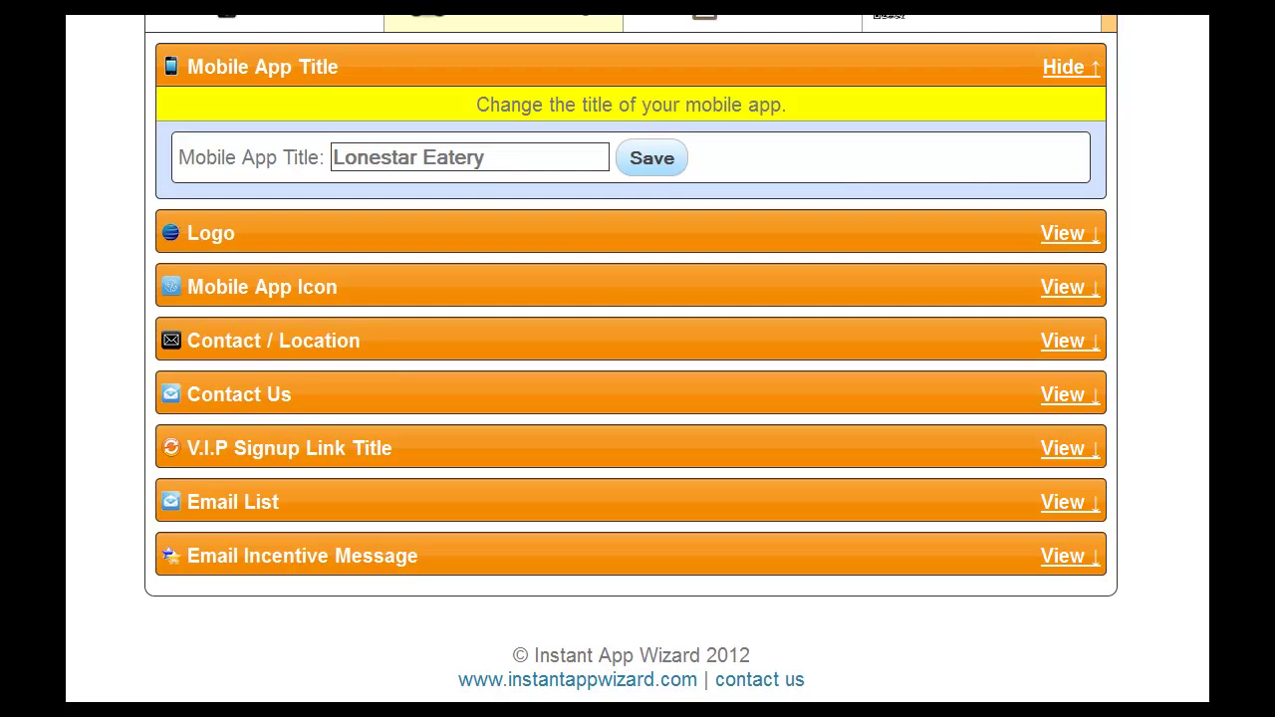
scroll(631, 359, "up", 3)
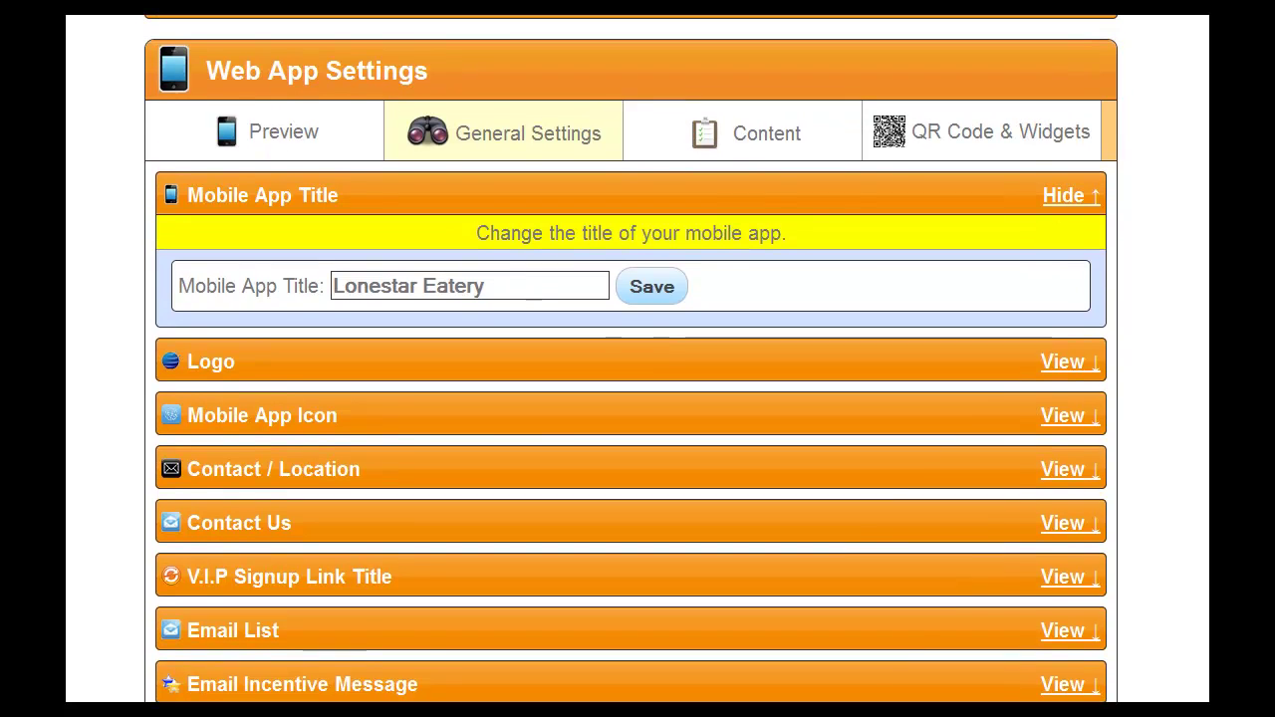
left_click(750, 137)
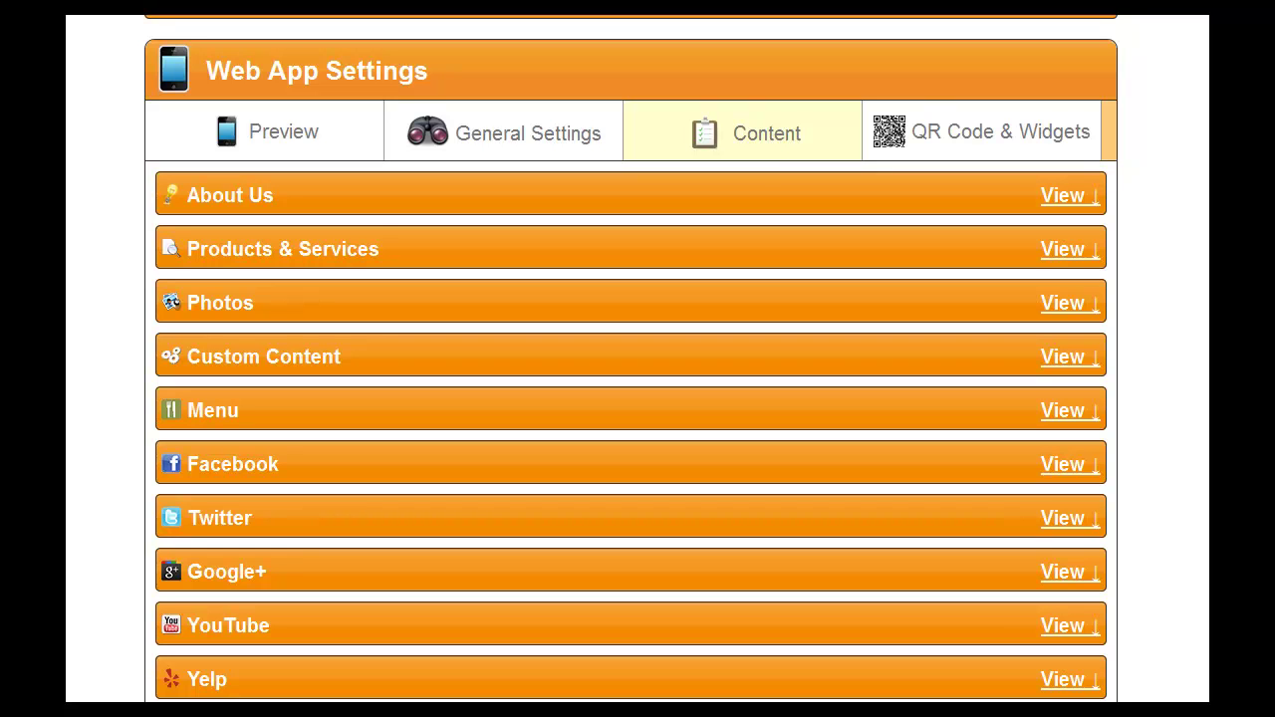
Paste the About Us text beginning 'Our goal is to be the restaurant of choice in Commerce, Texas' and save it
left_click(245, 195)
right_click(430, 285)
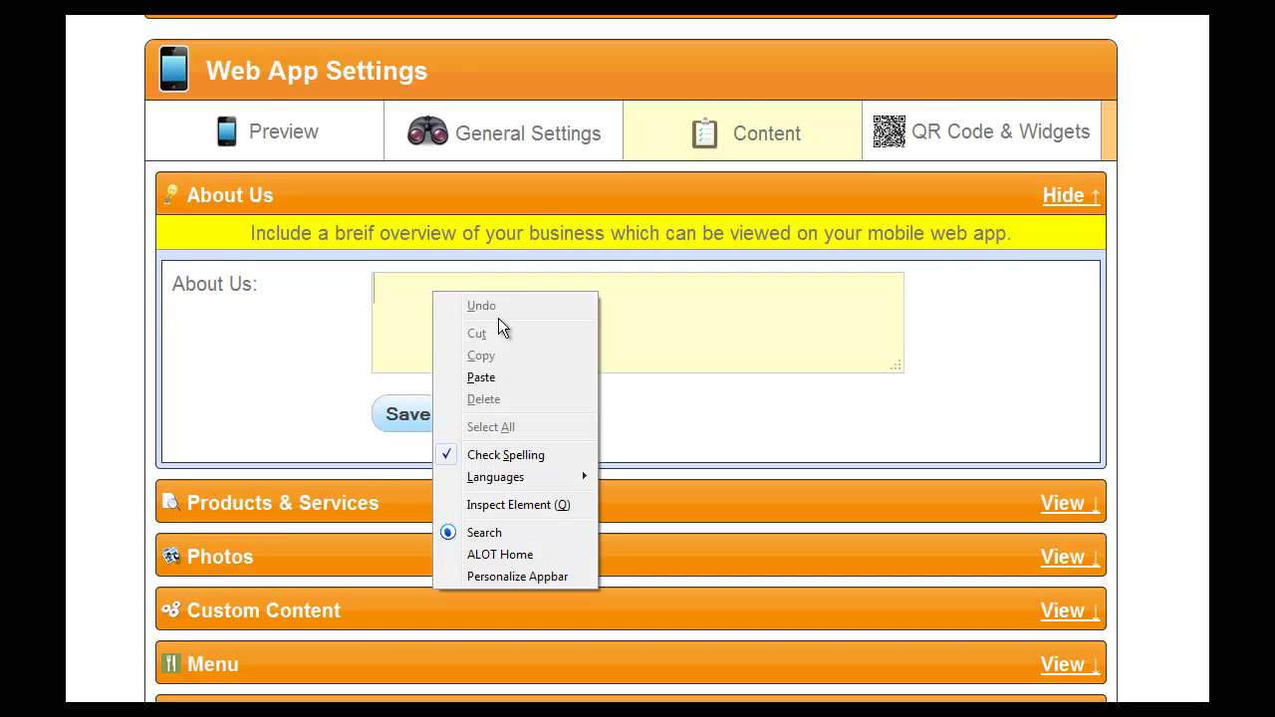
left_click(494, 370)
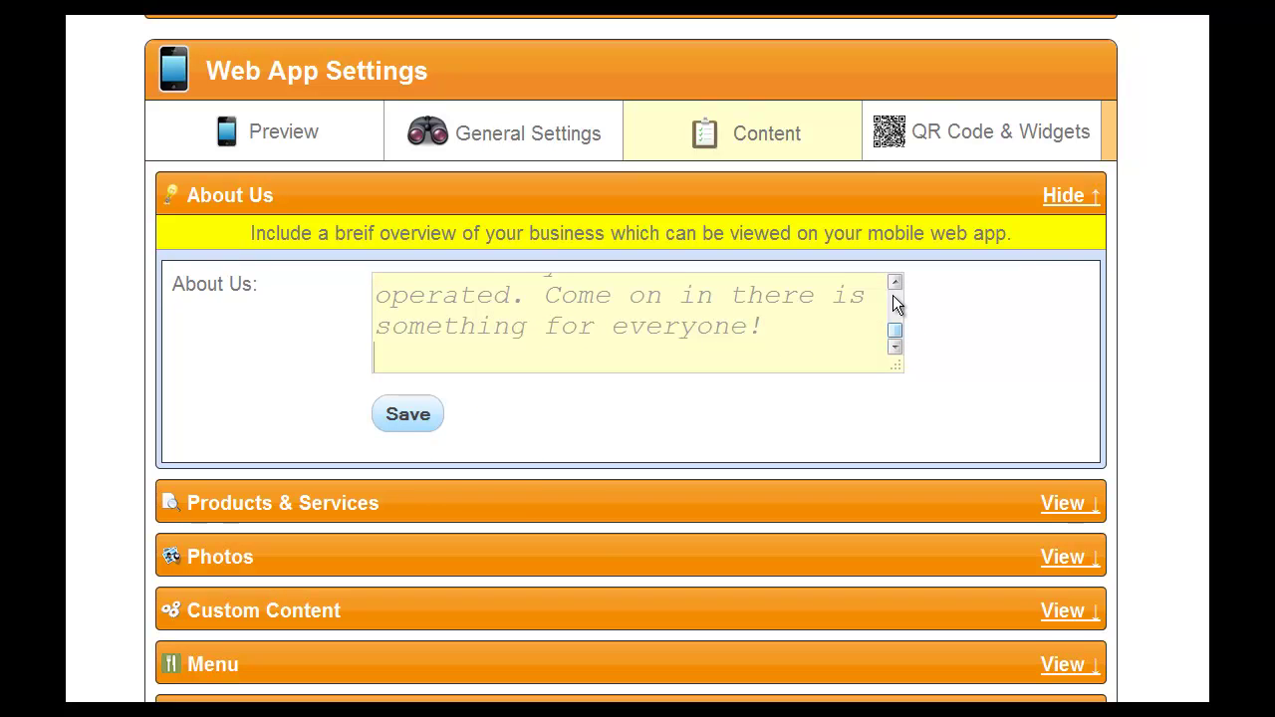
scroll(894, 295, "up", 3)
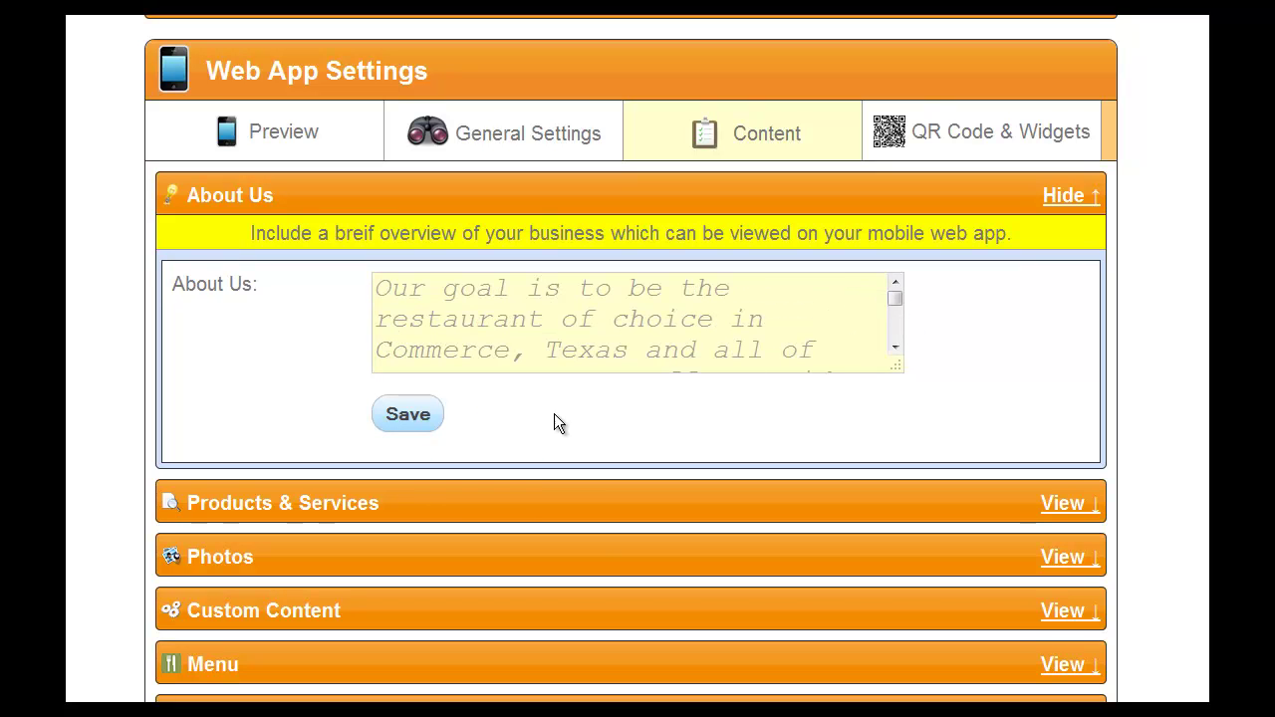
left_click(400, 422)
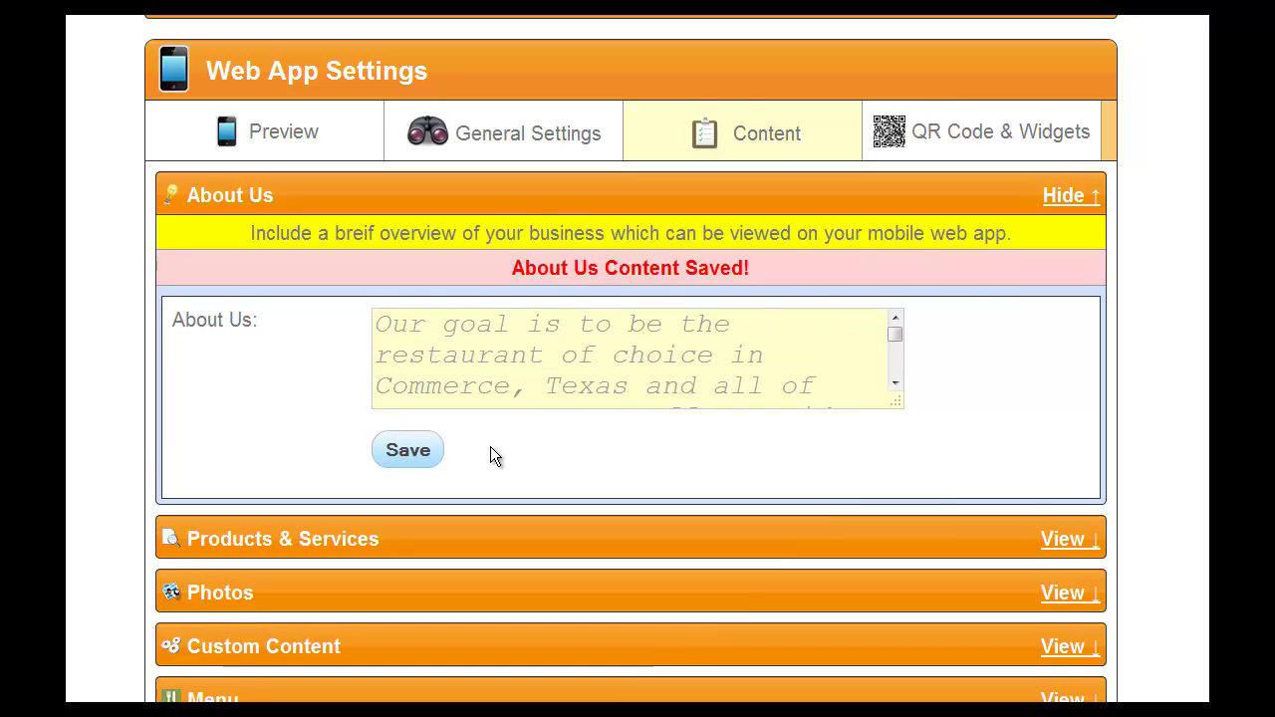
scroll(904, 390, "down", 4)
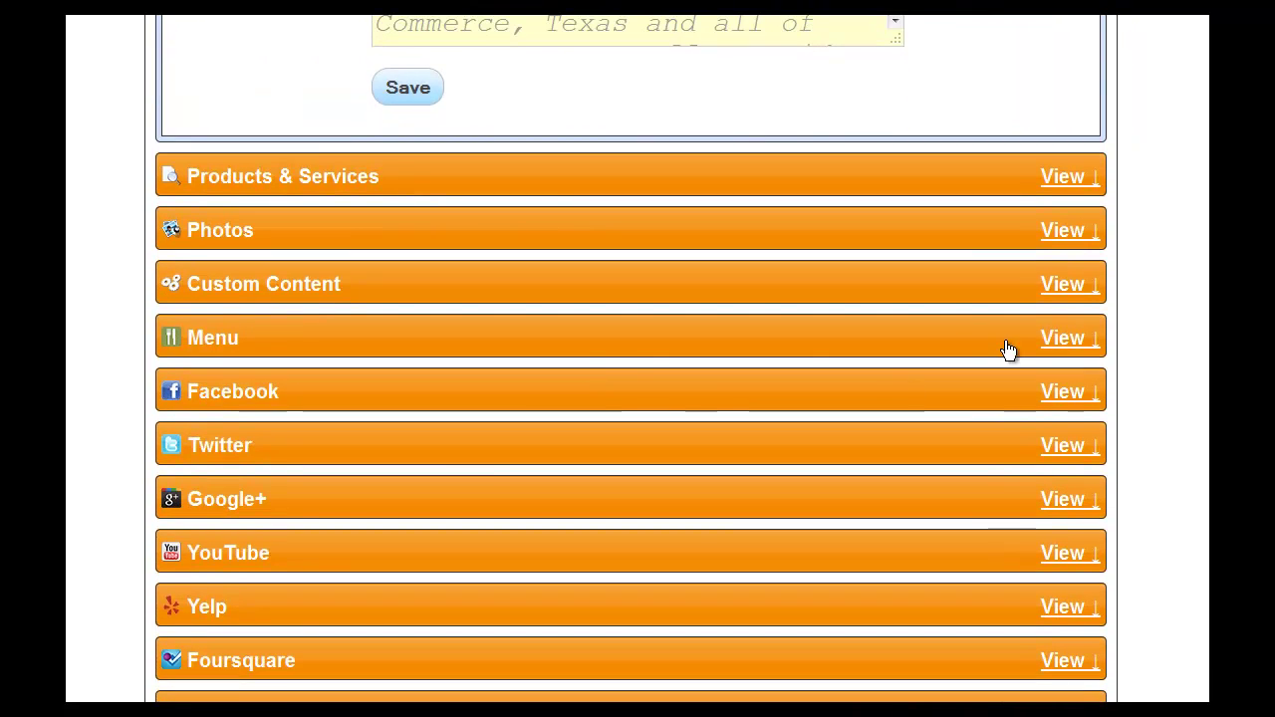
Add a menu category named 'Oriental Bowls'
left_click(1062, 339)
scroll(1062, 348, "down", 3)
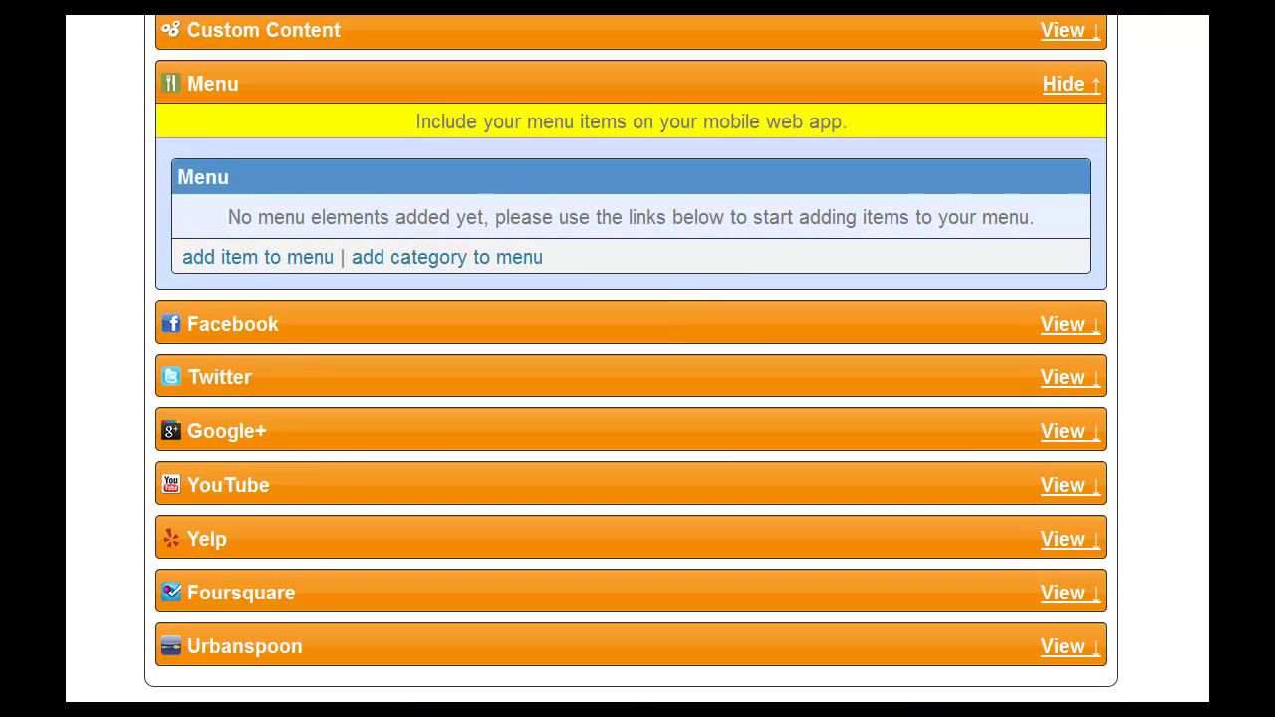
left_click(399, 261)
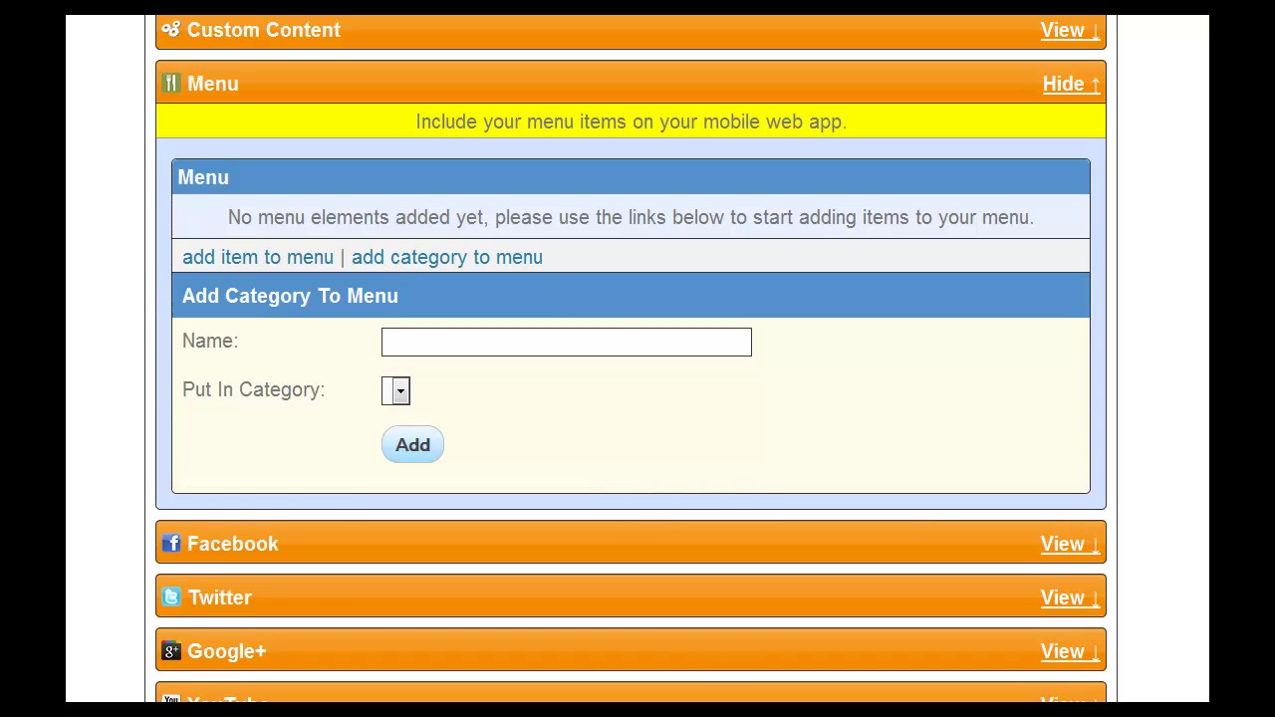
left_click(430, 350)
right_click(429, 354)
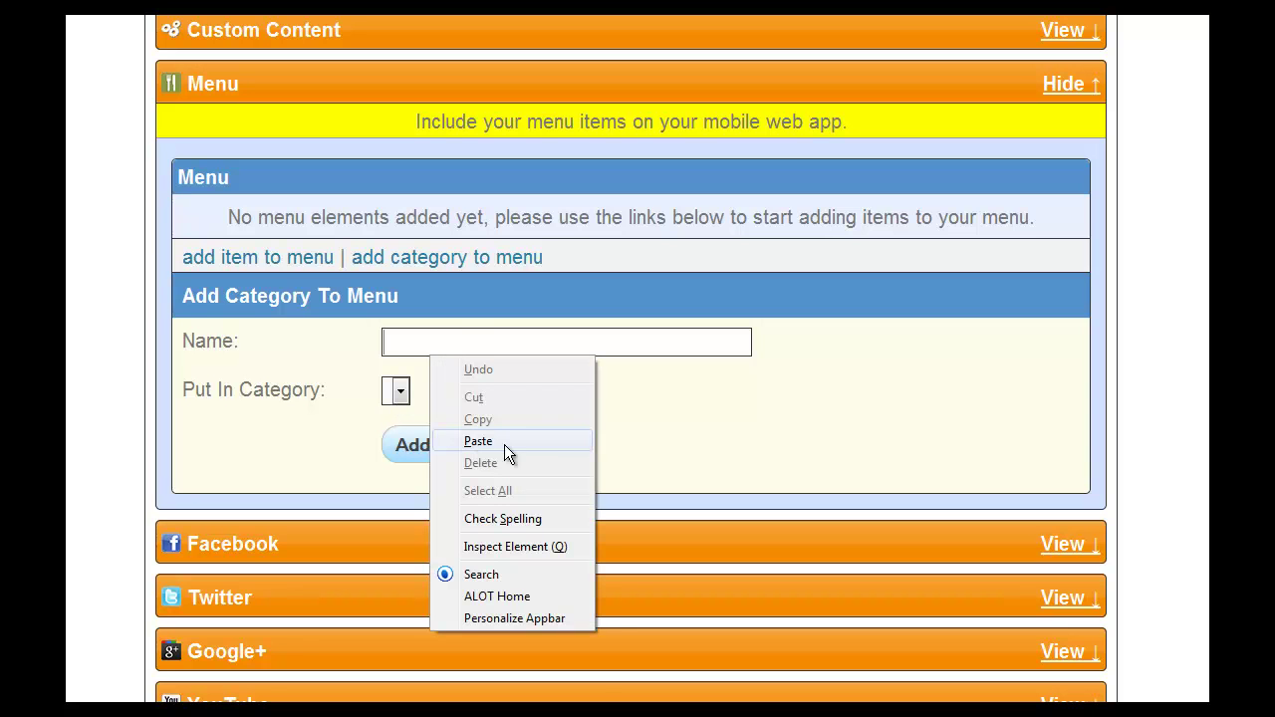
left_click(535, 444)
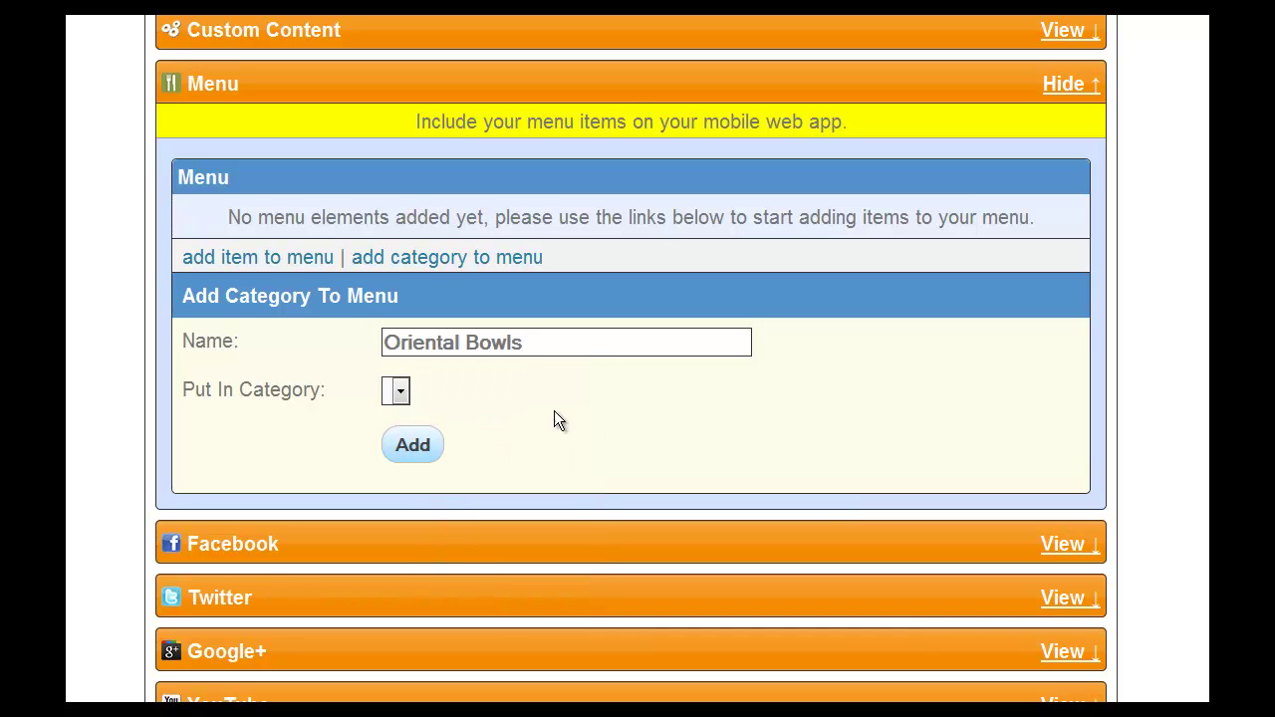
left_click(428, 449)
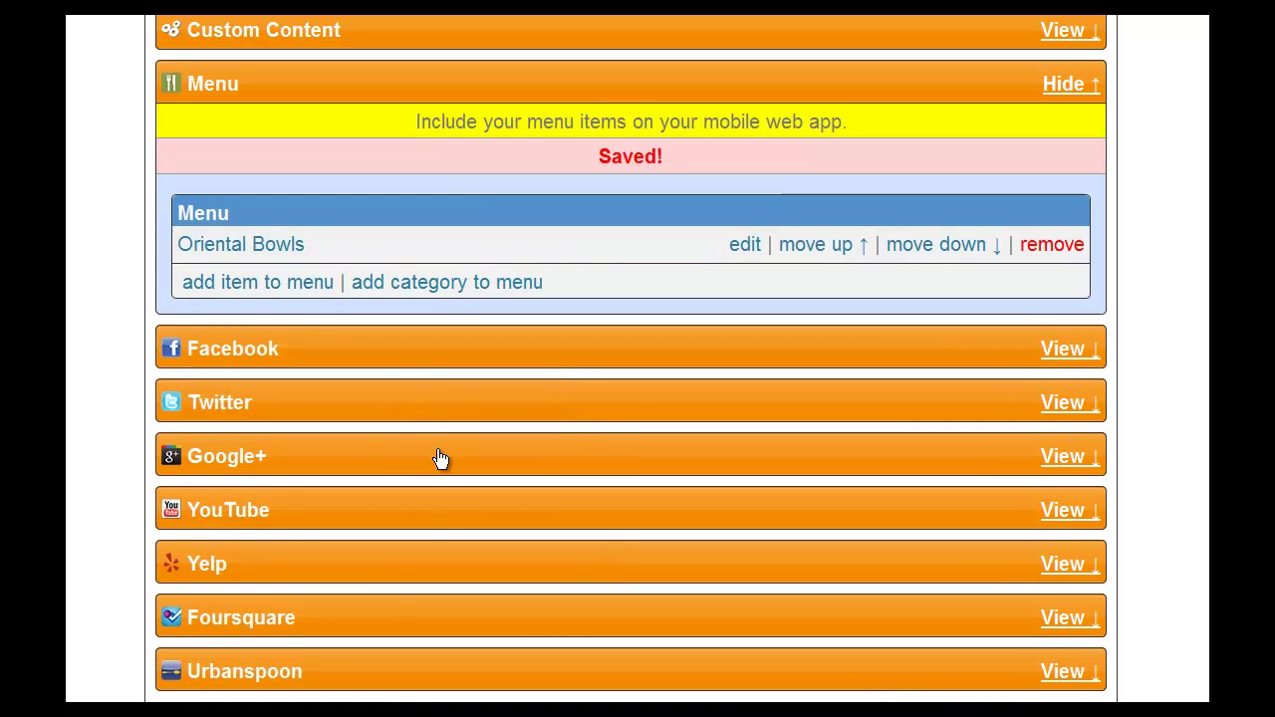
left_click(281, 285)
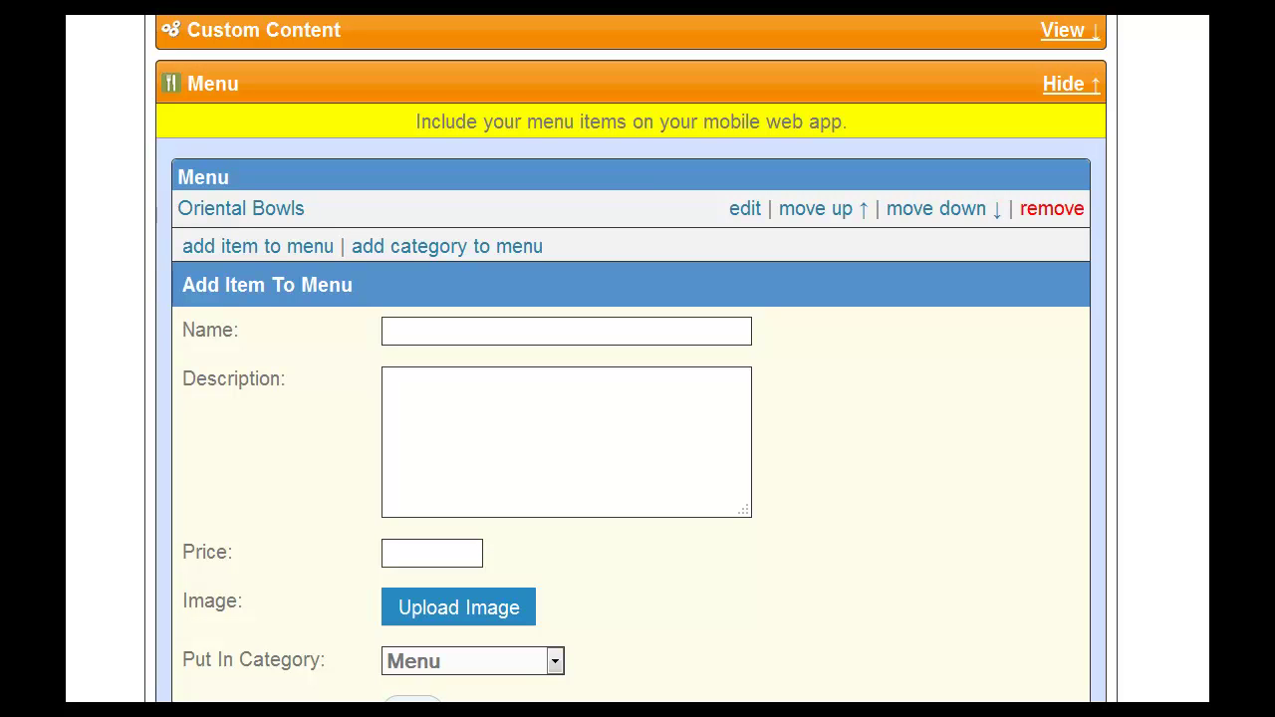
Enter the item name 'Orange Chicken or Shrimp' and its description, fixing the 'sitr' typo
right_click(425, 333)
left_click(526, 419)
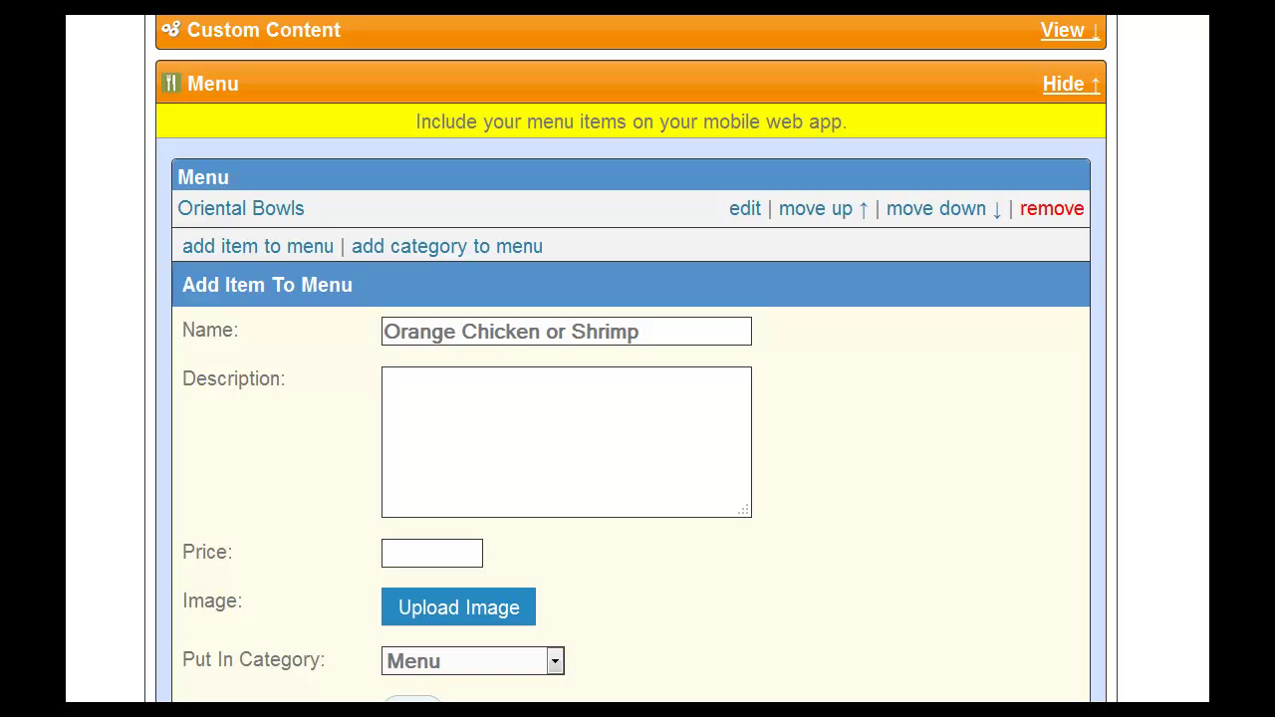
left_click(461, 418)
right_click(461, 419)
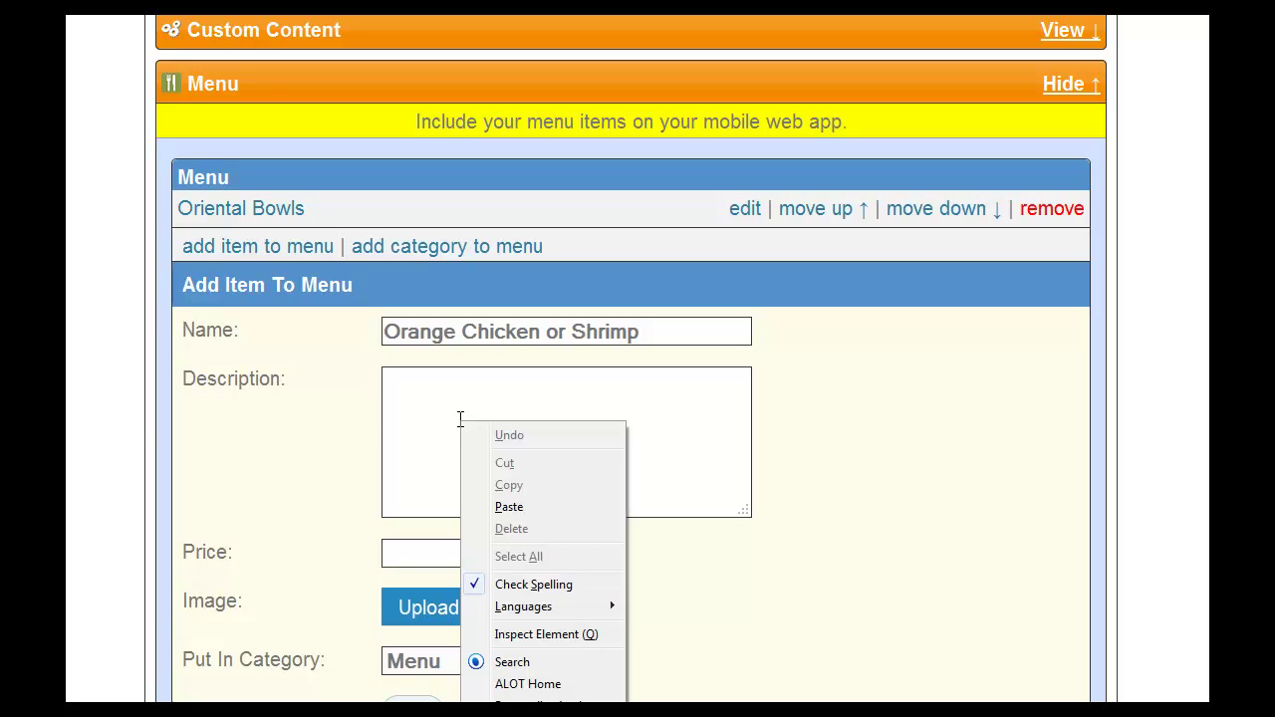
left_click(522, 507)
left_click_drag(739, 463, 744, 422)
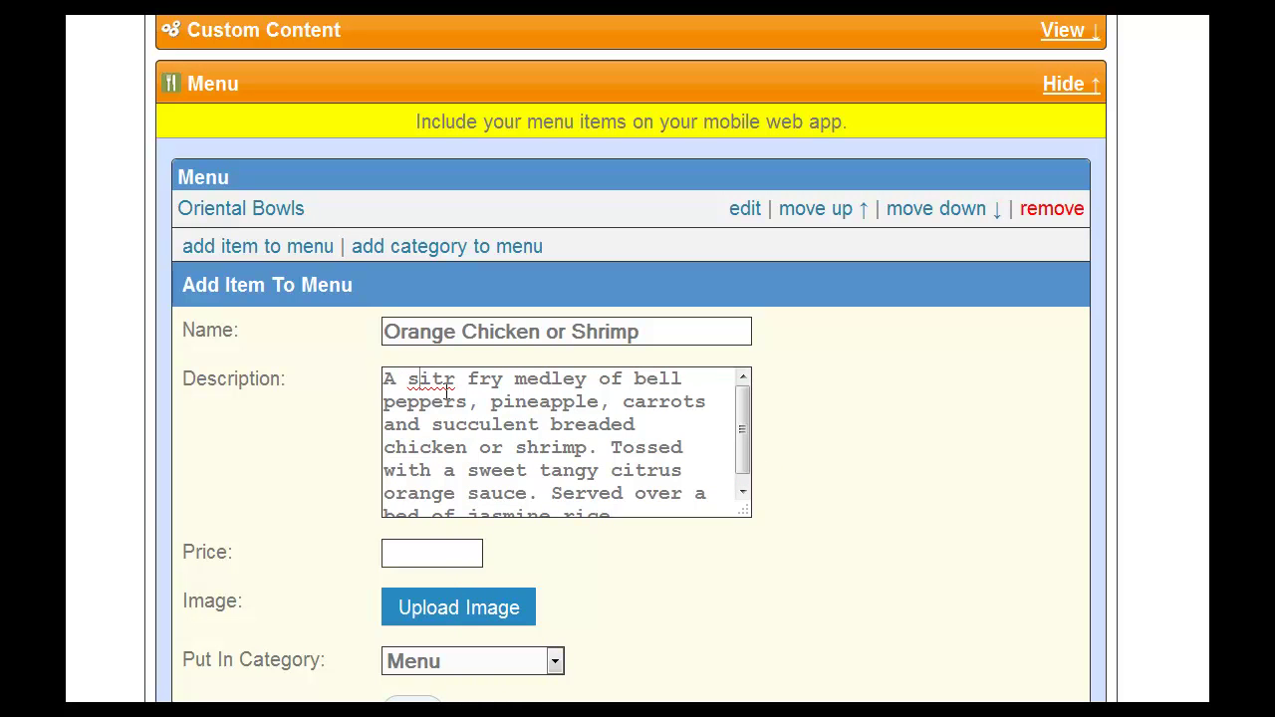
key("Delete")
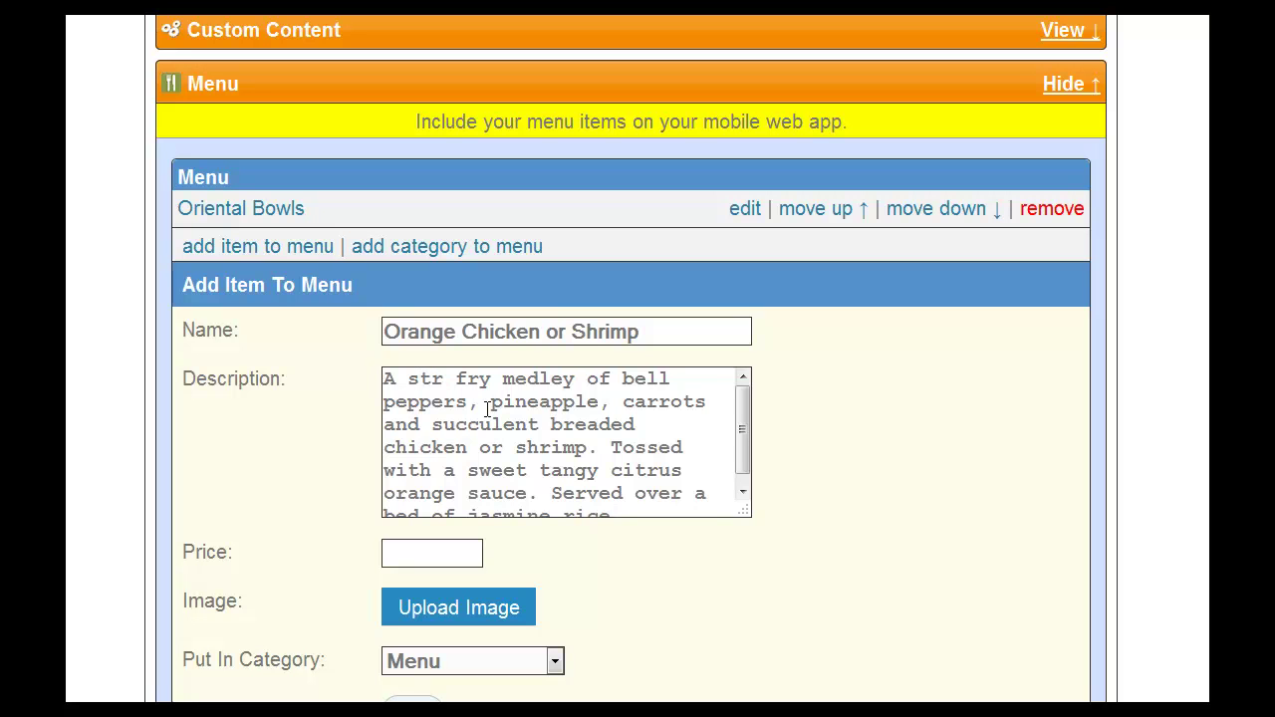
type("i")
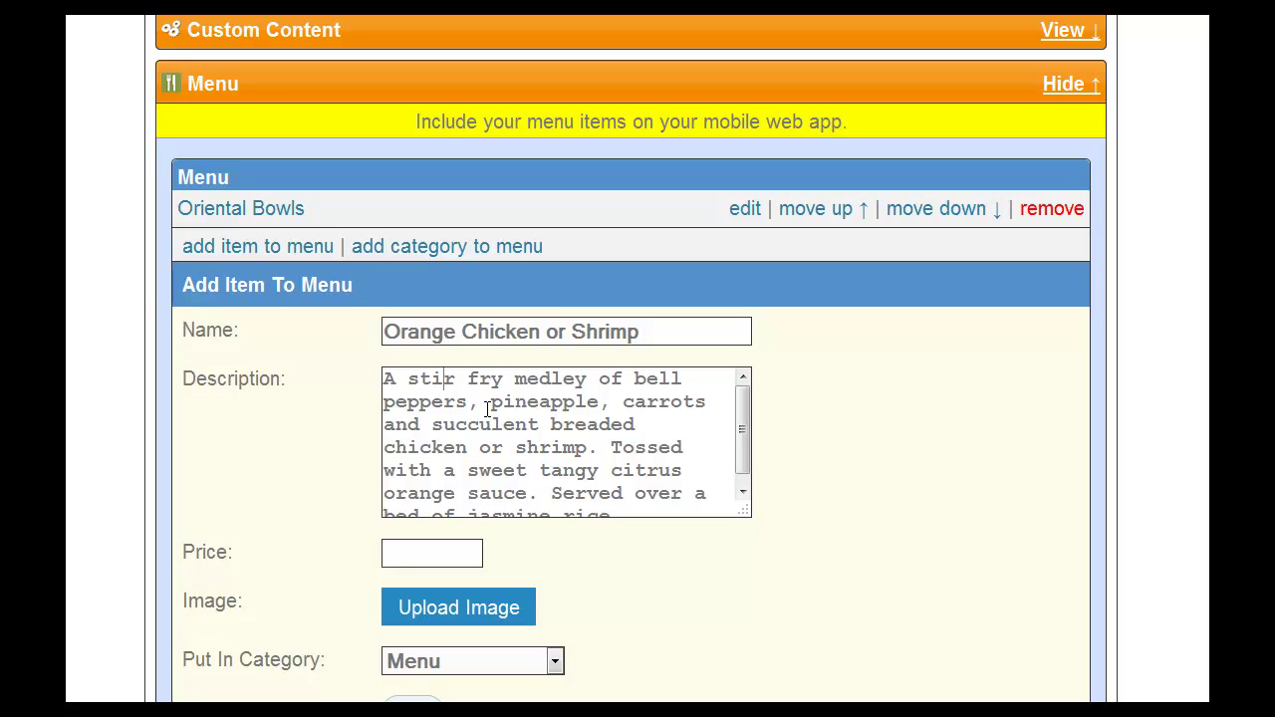
Give the item price 6.99, category Oriental Bowls and its dish photo, then add it
scroll(746, 432, "down", 1)
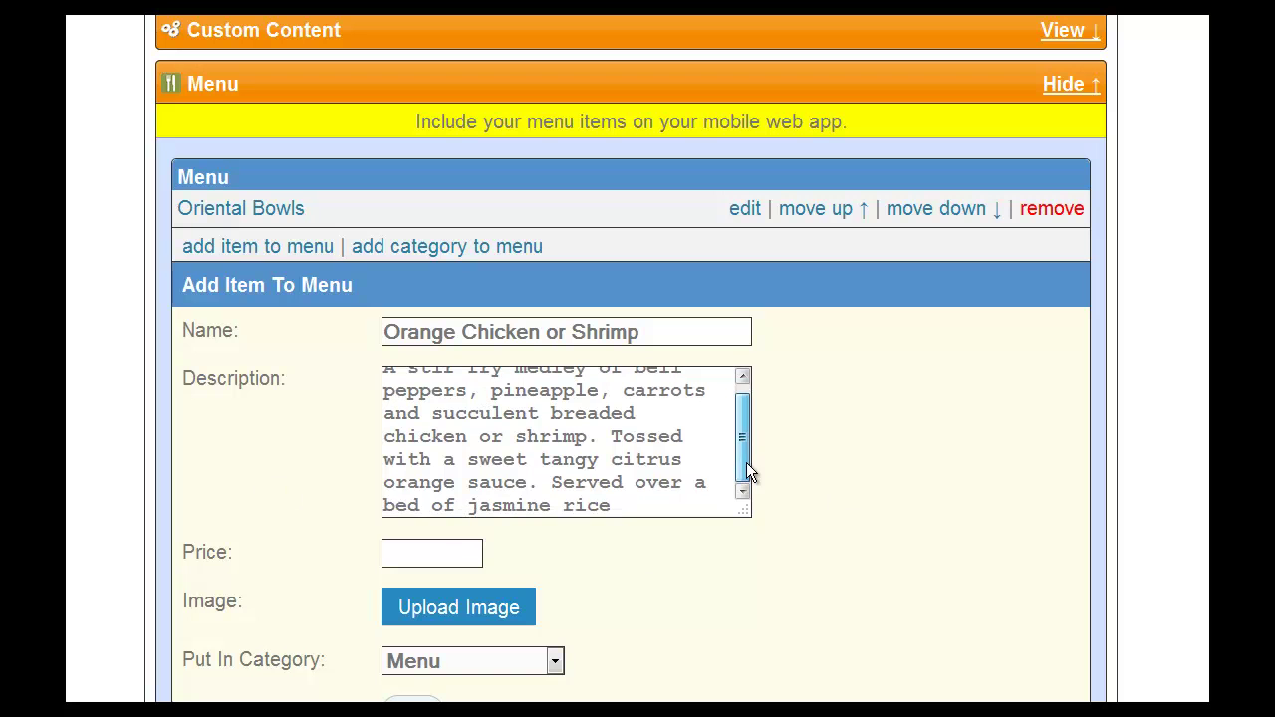
left_click(449, 557)
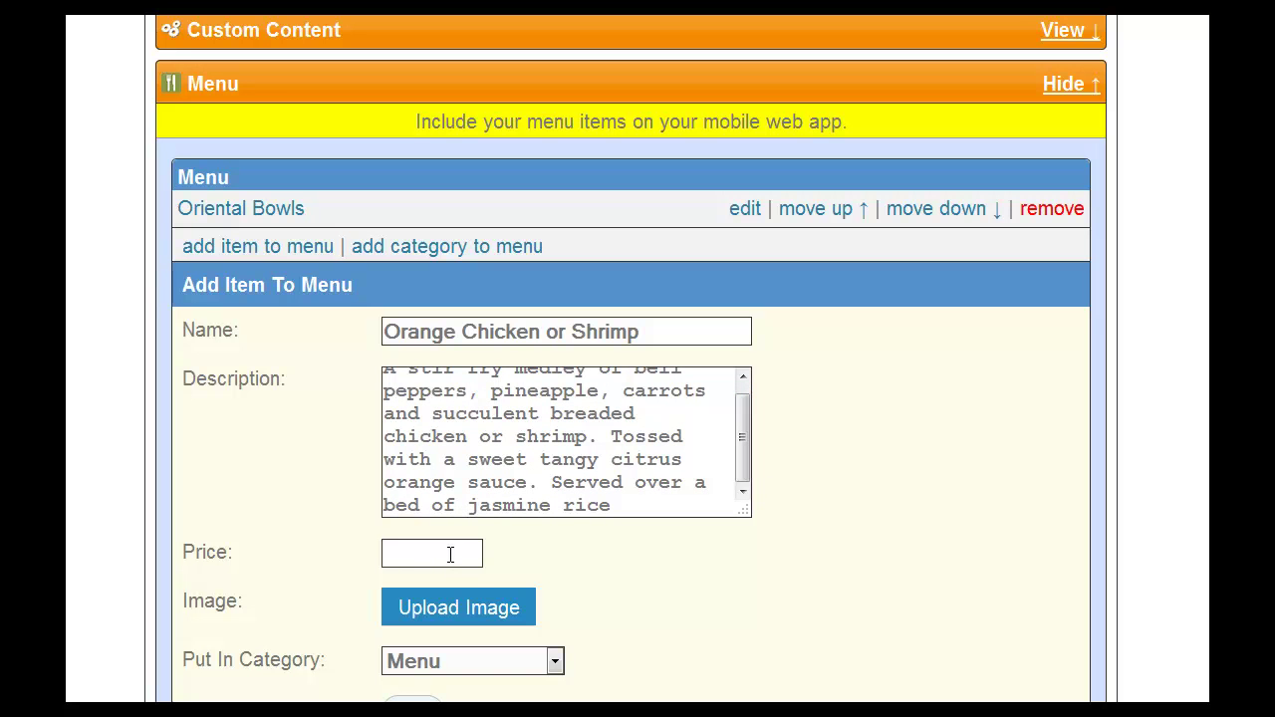
type("6.99")
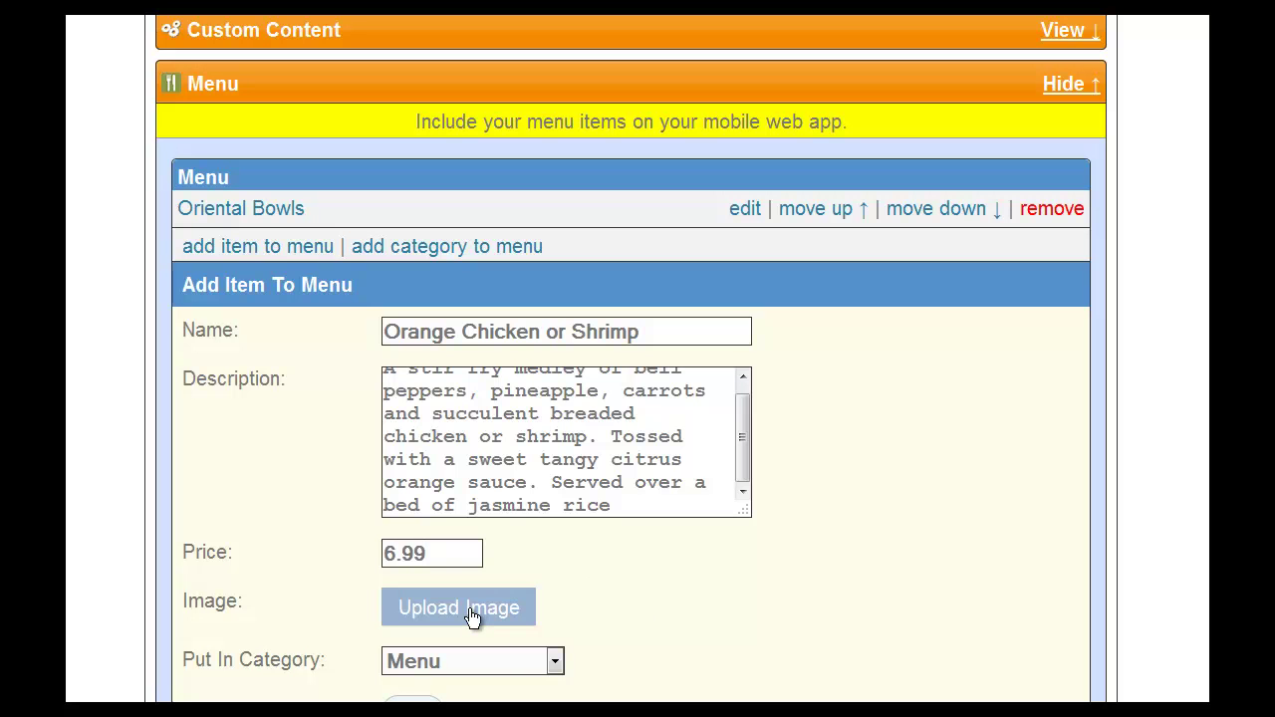
left_click(554, 661)
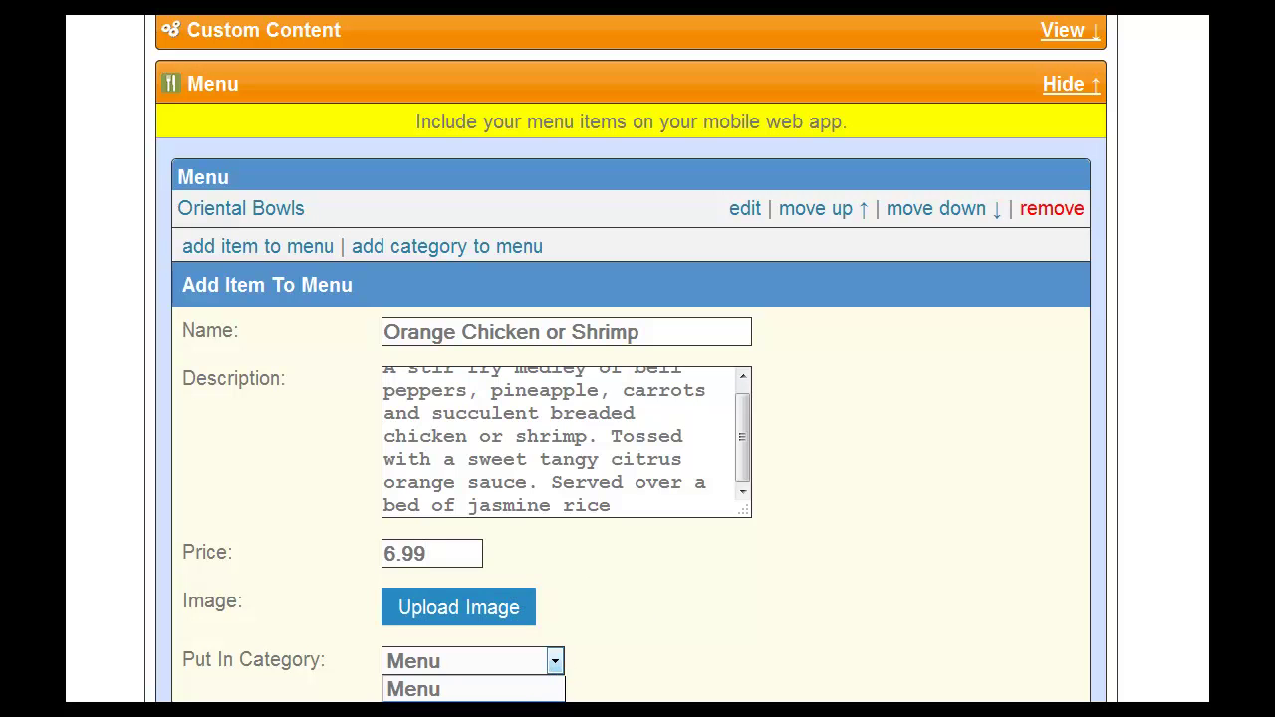
left_click(473, 689)
left_click(480, 608)
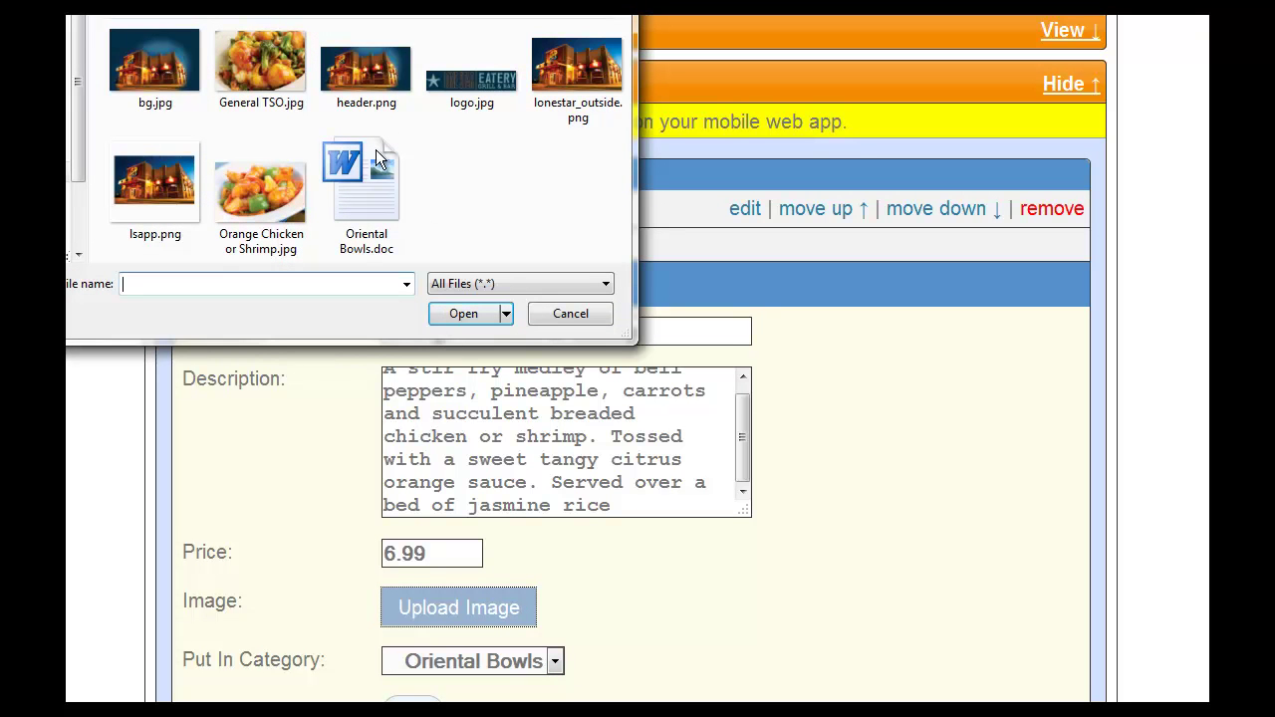
double_click(268, 185)
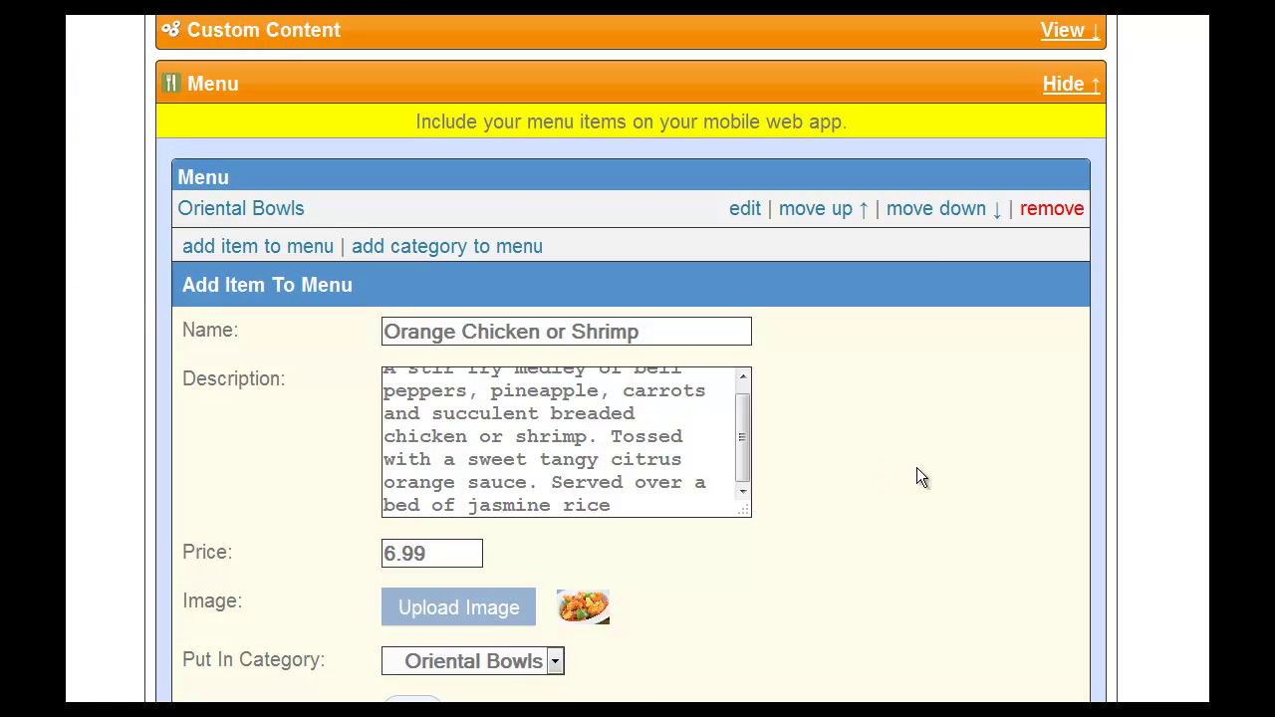
scroll(604, 447, "down", 5)
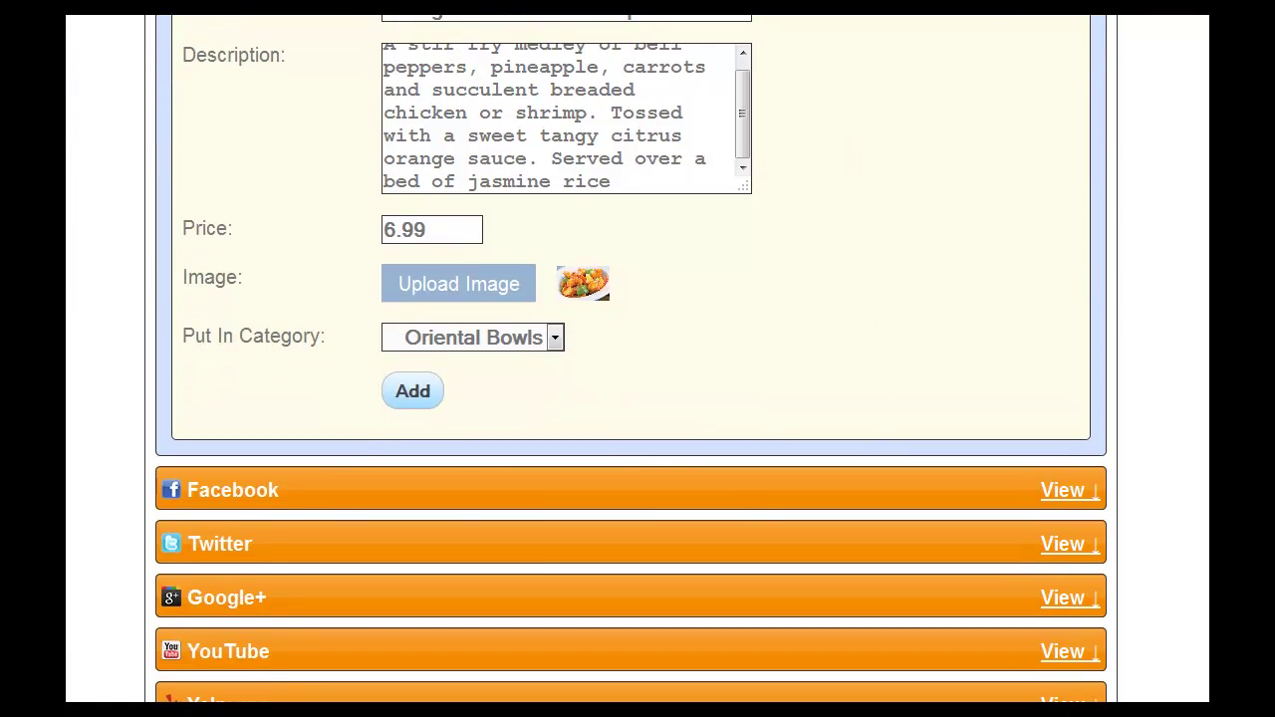
left_click(411, 392)
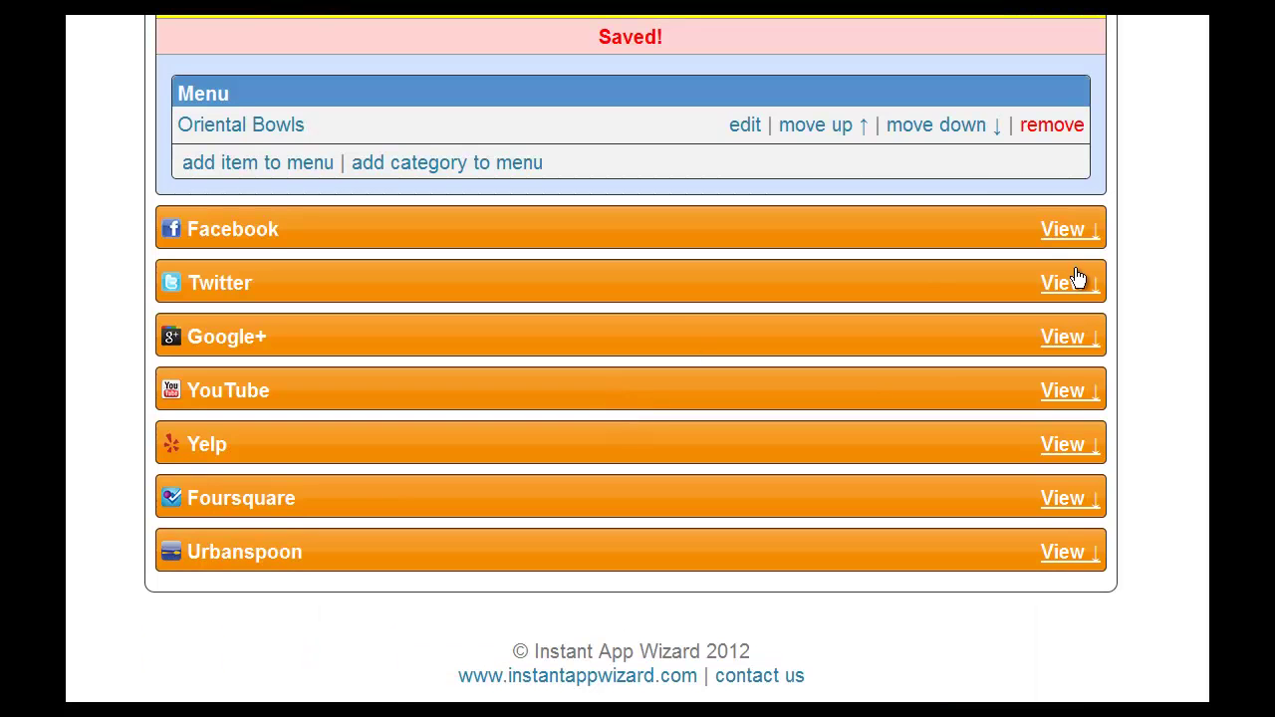
left_click(1062, 230)
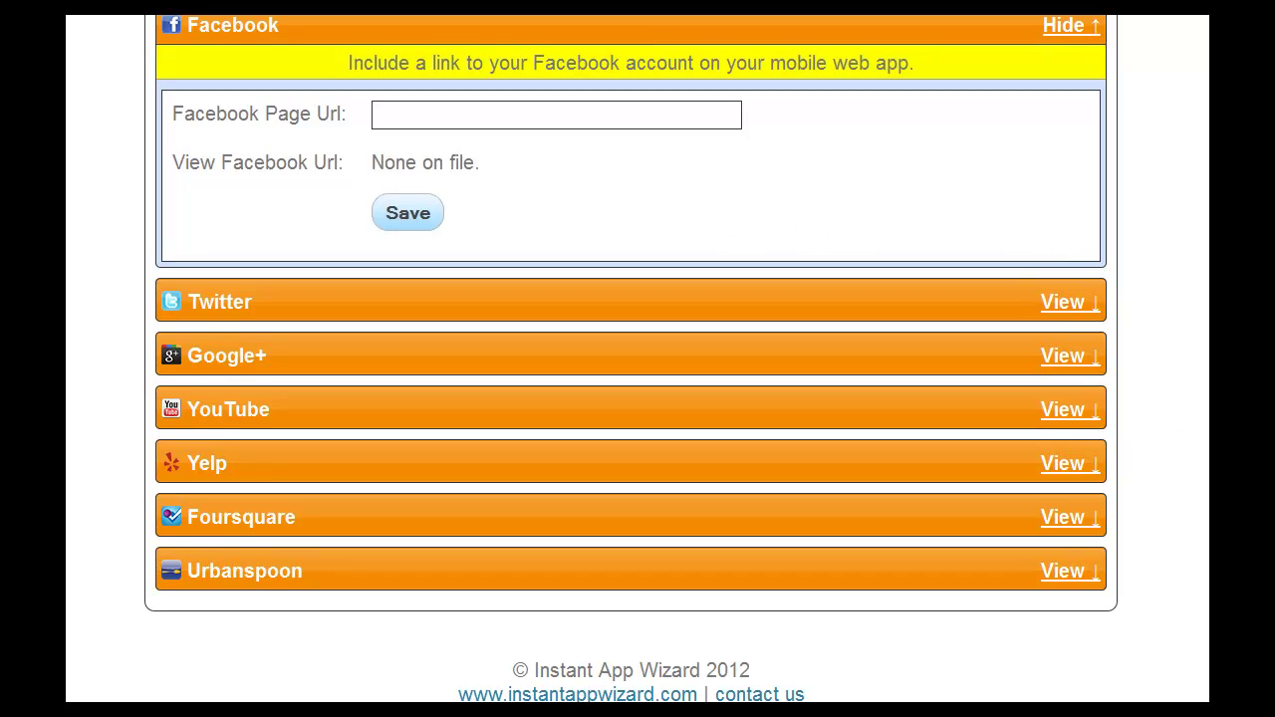
Paste and save the restaurant's Facebook page URL
right_click(461, 114)
left_click(514, 200)
left_click(404, 213)
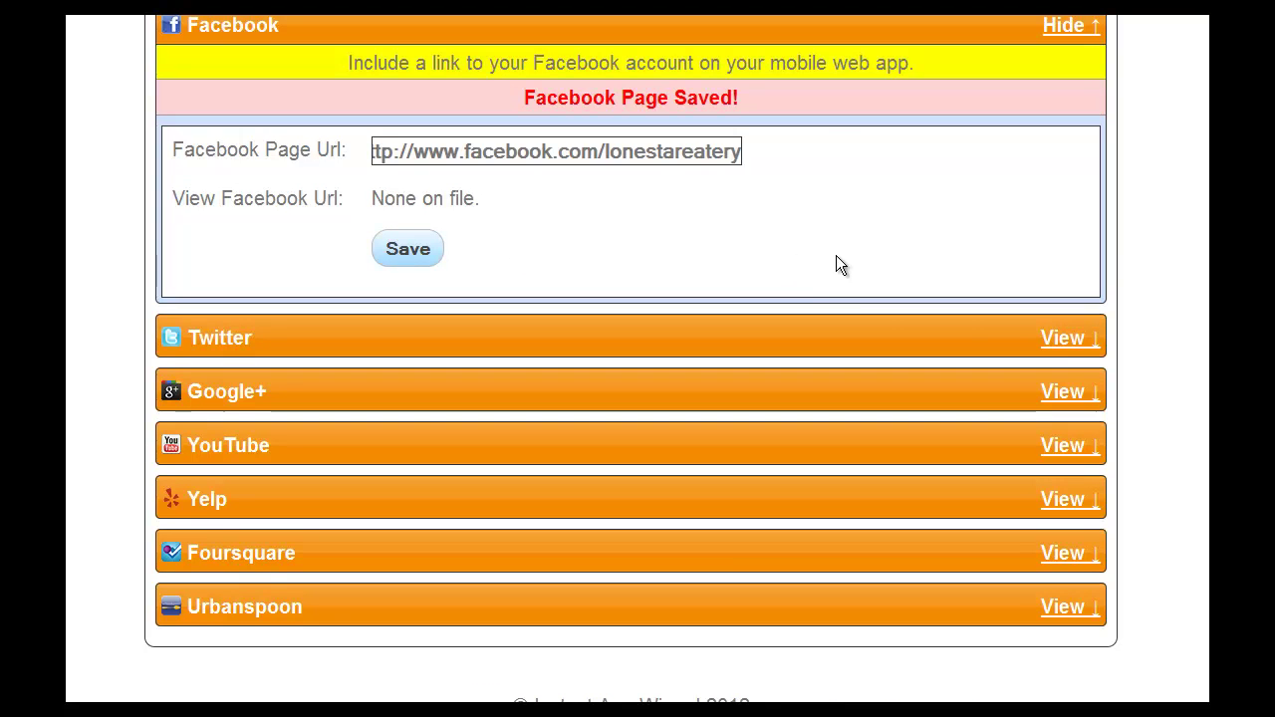
Paste and save the restaurant's Twitter page URL
left_click(1062, 339)
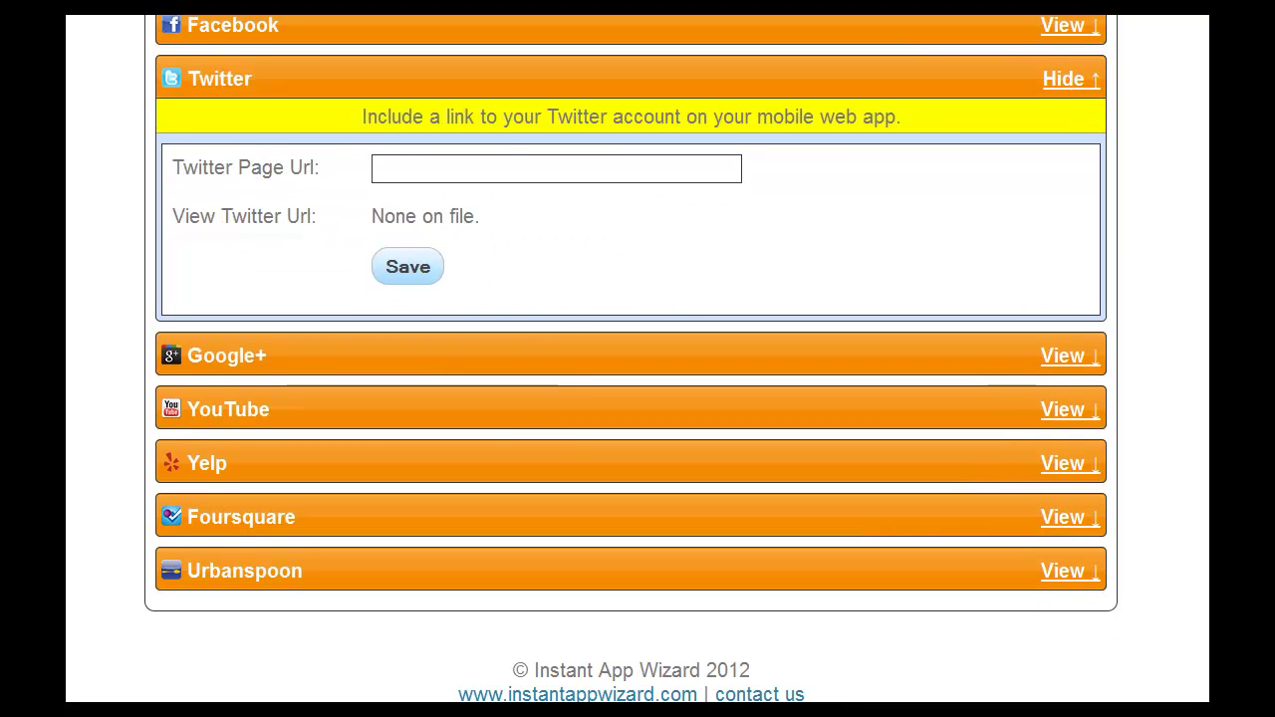
right_click(408, 170)
left_click(493, 256)
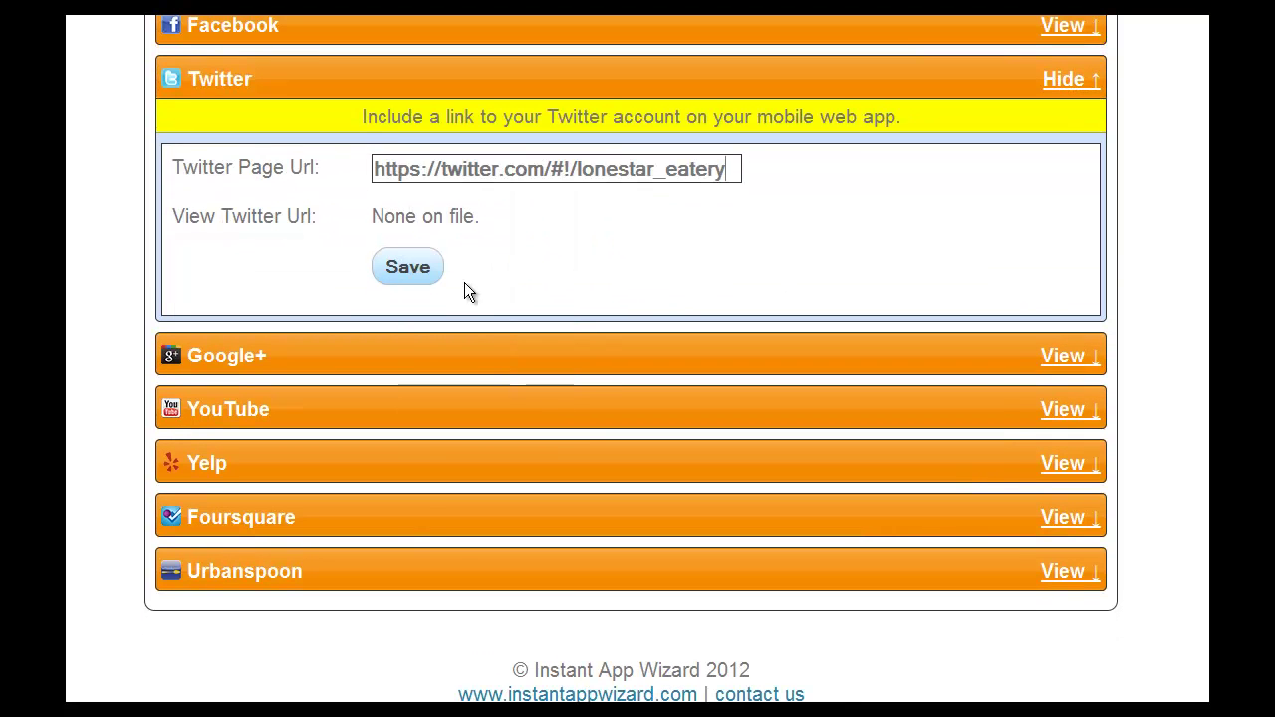
left_click(408, 269)
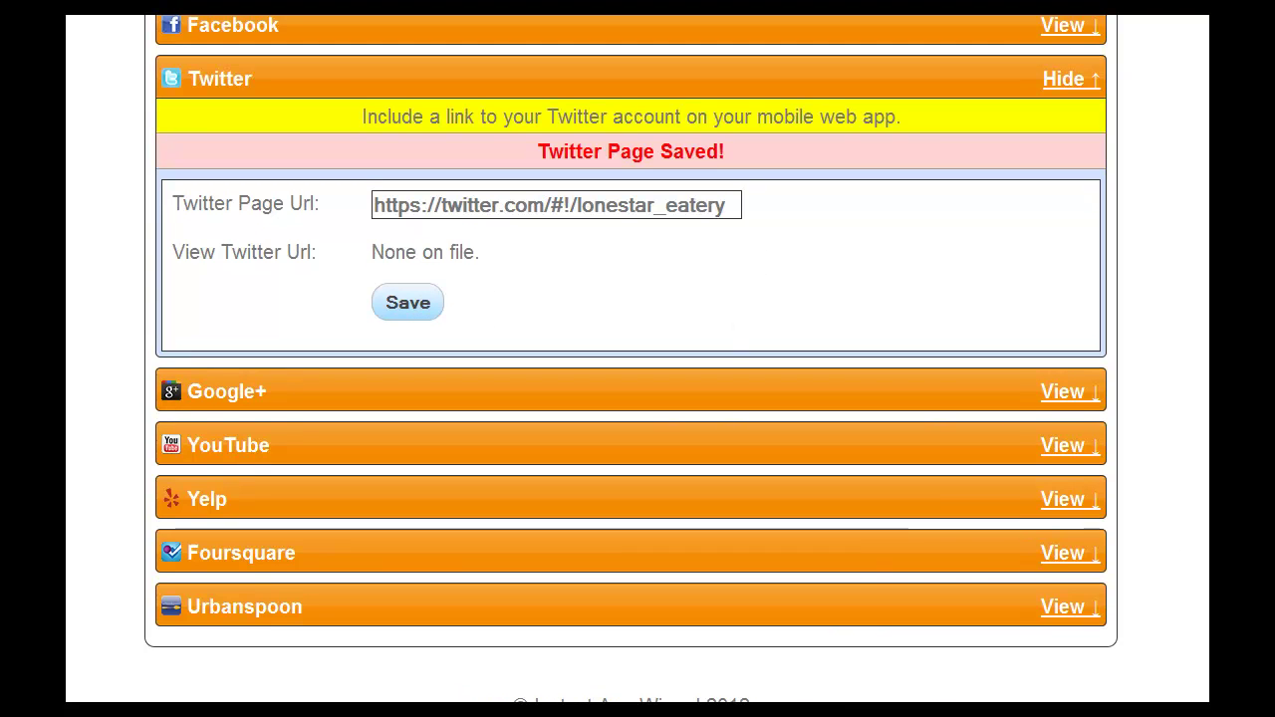
scroll(638, 358, "up", 6)
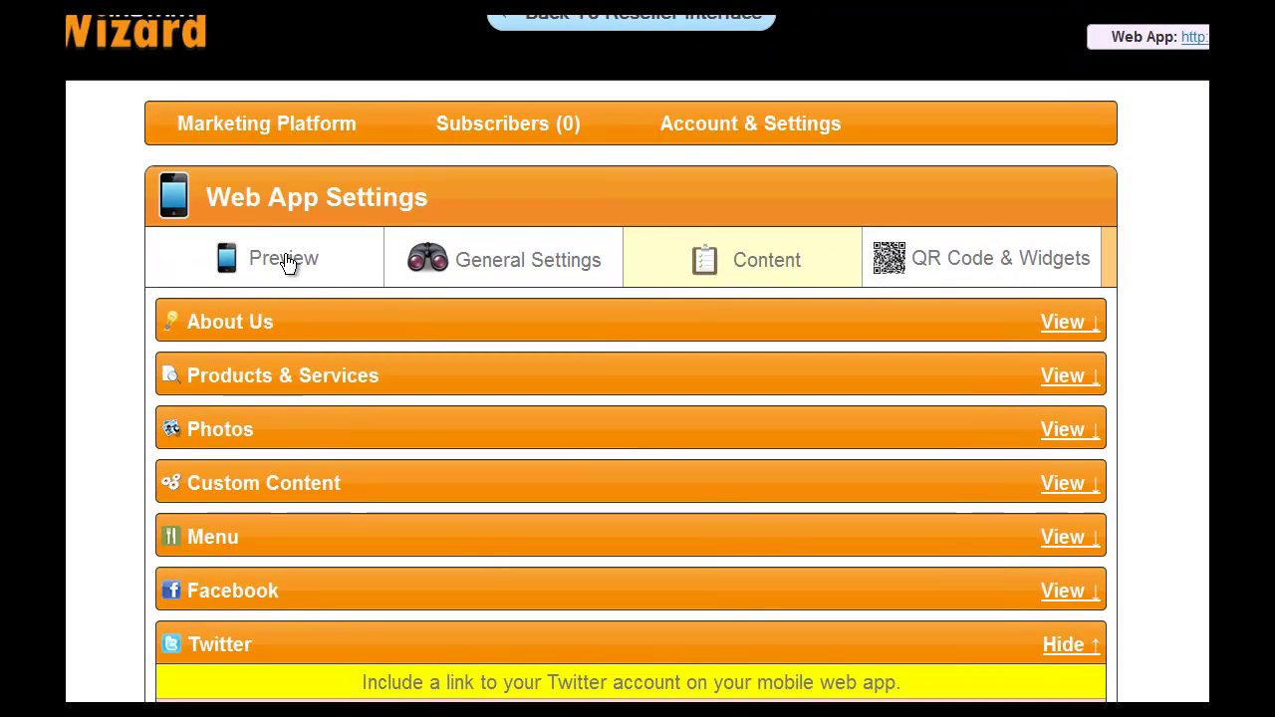
In the phone preview, open About Us, scroll through its overview text, and go back home
left_click(286, 261)
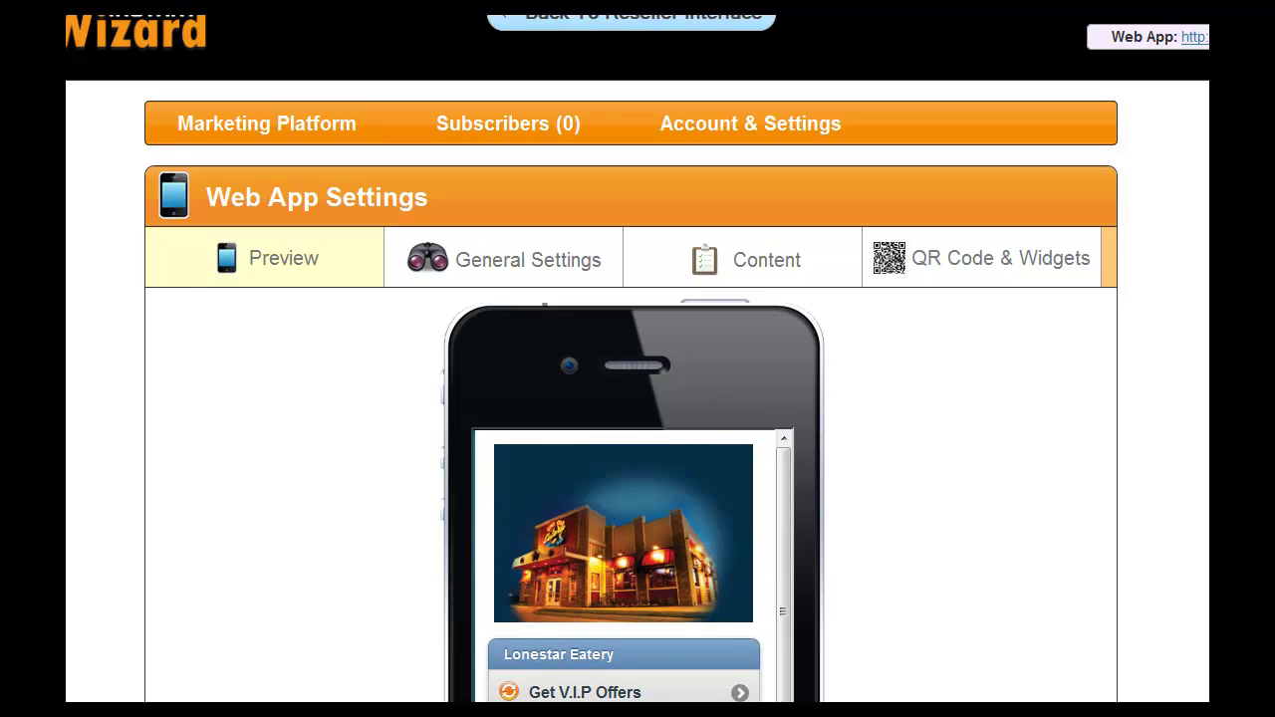
scroll(425, 573, "down", 1)
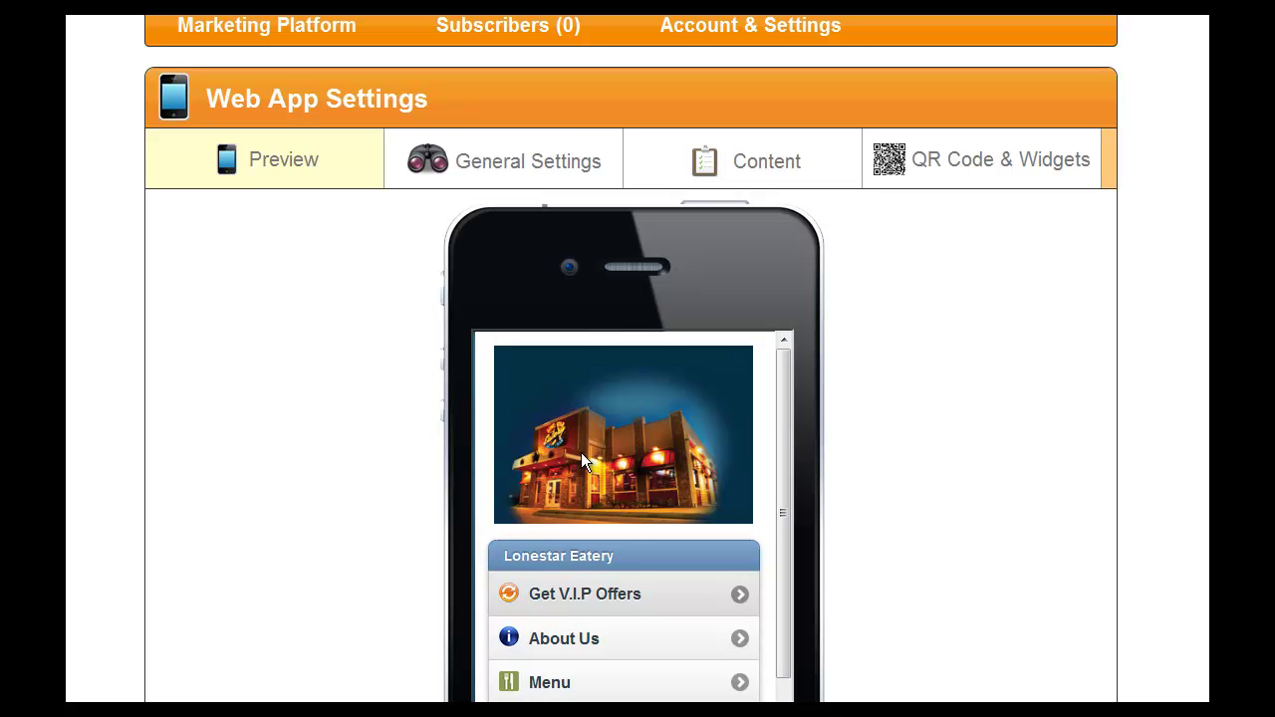
scroll(637, 398, "down", 3)
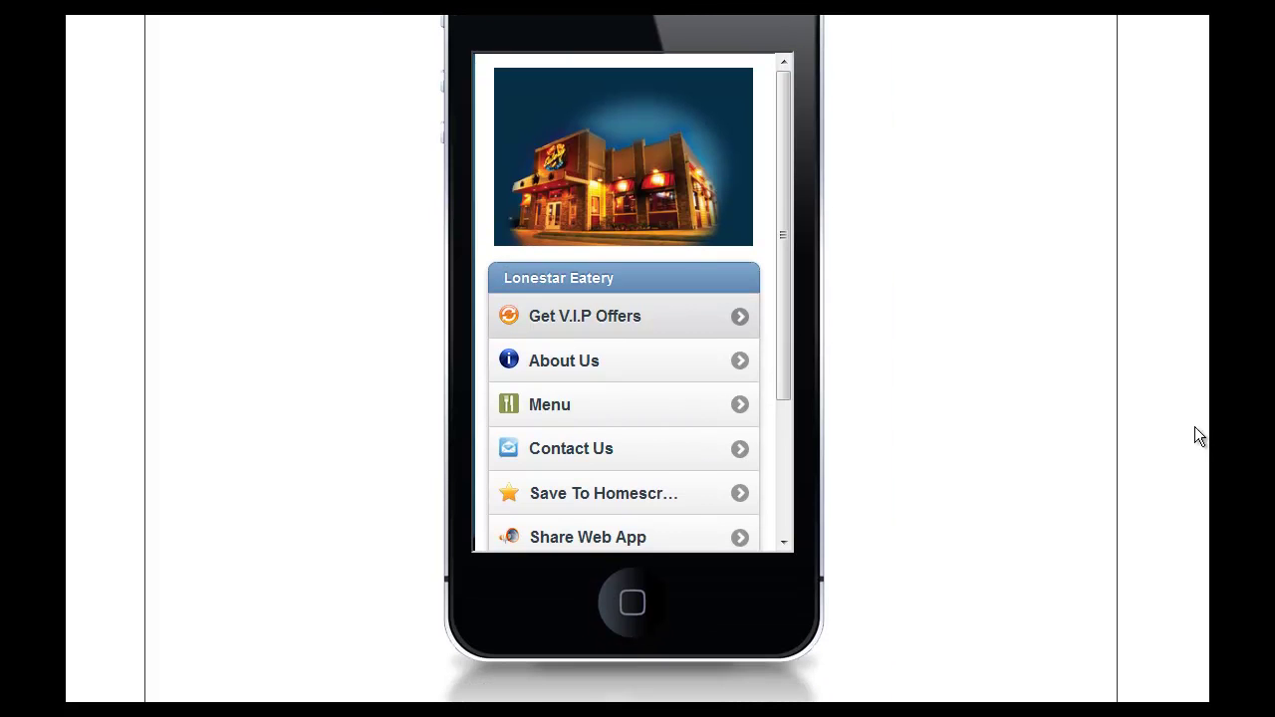
scroll(787, 259, "down", 2)
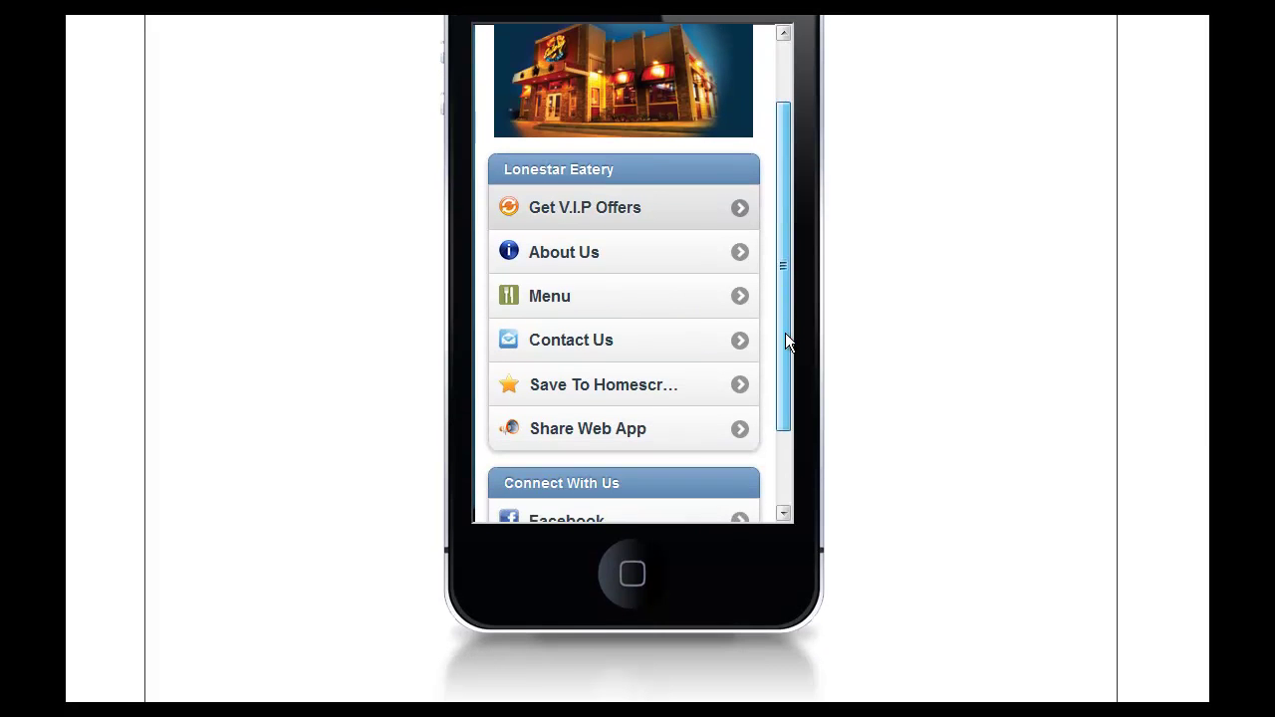
left_click(569, 248)
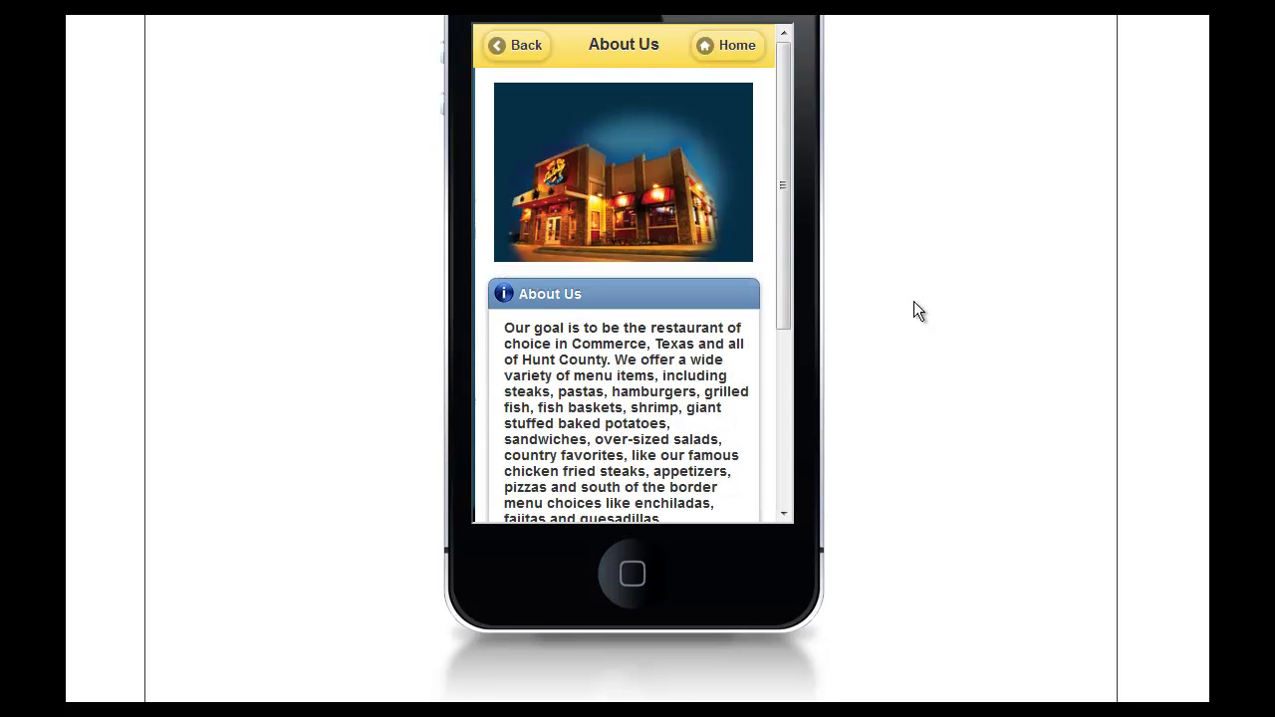
left_click_drag(782, 222, 791, 407)
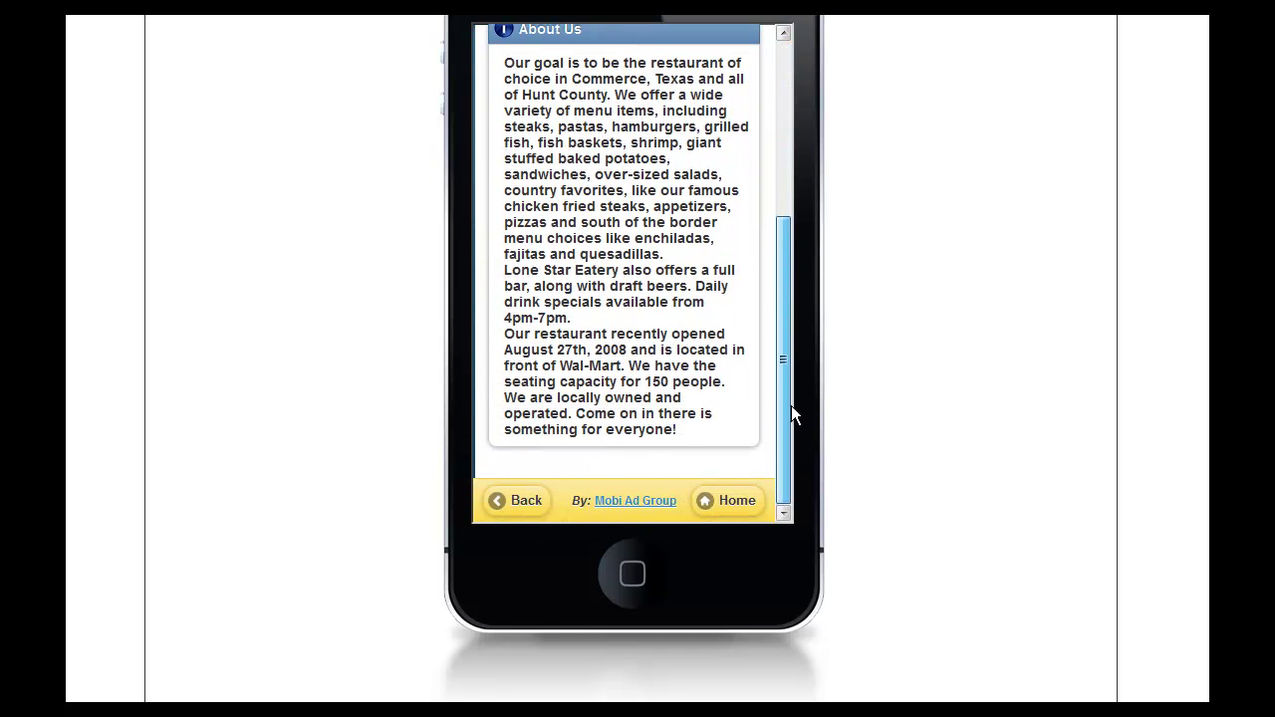
left_click(520, 501)
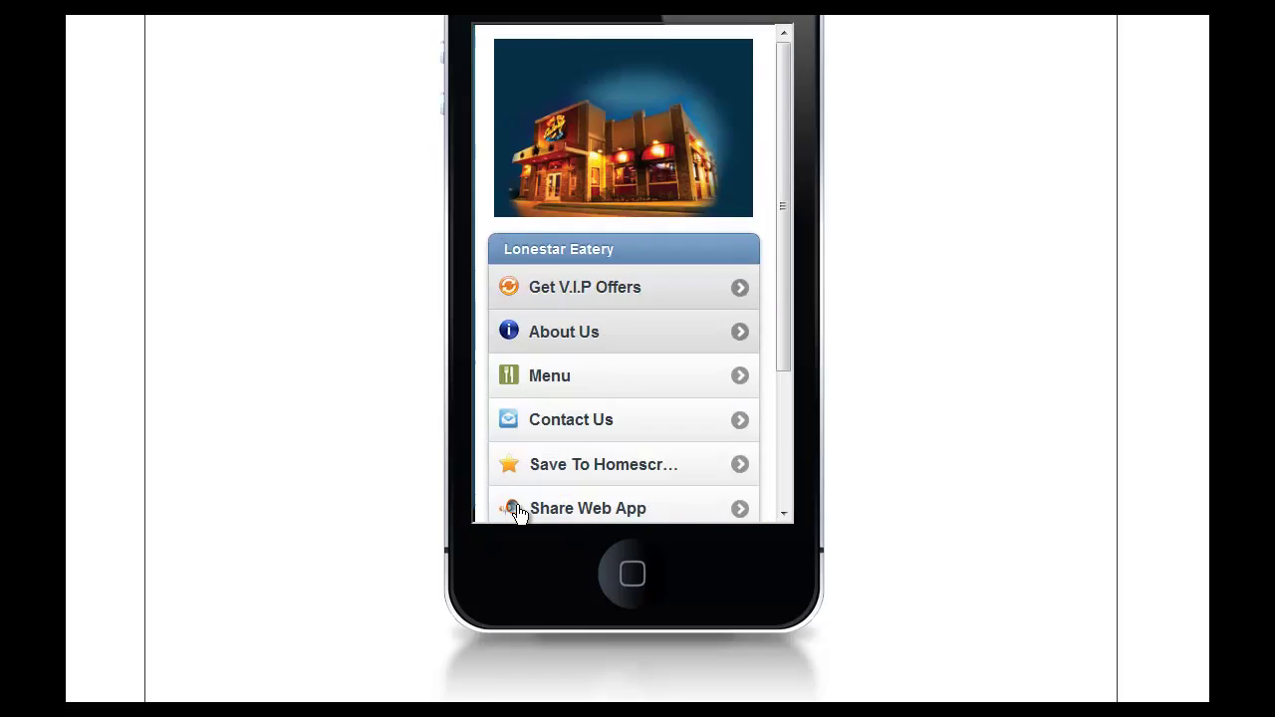
left_click(564, 284)
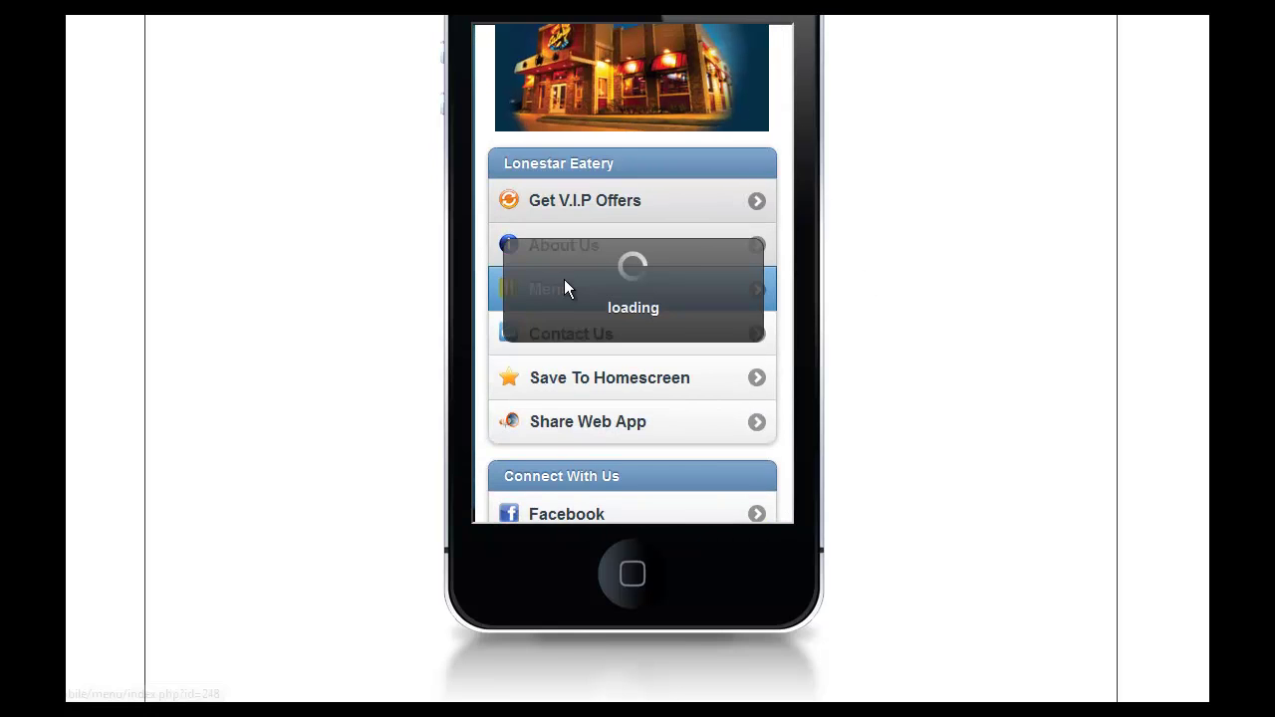
left_click(754, 346)
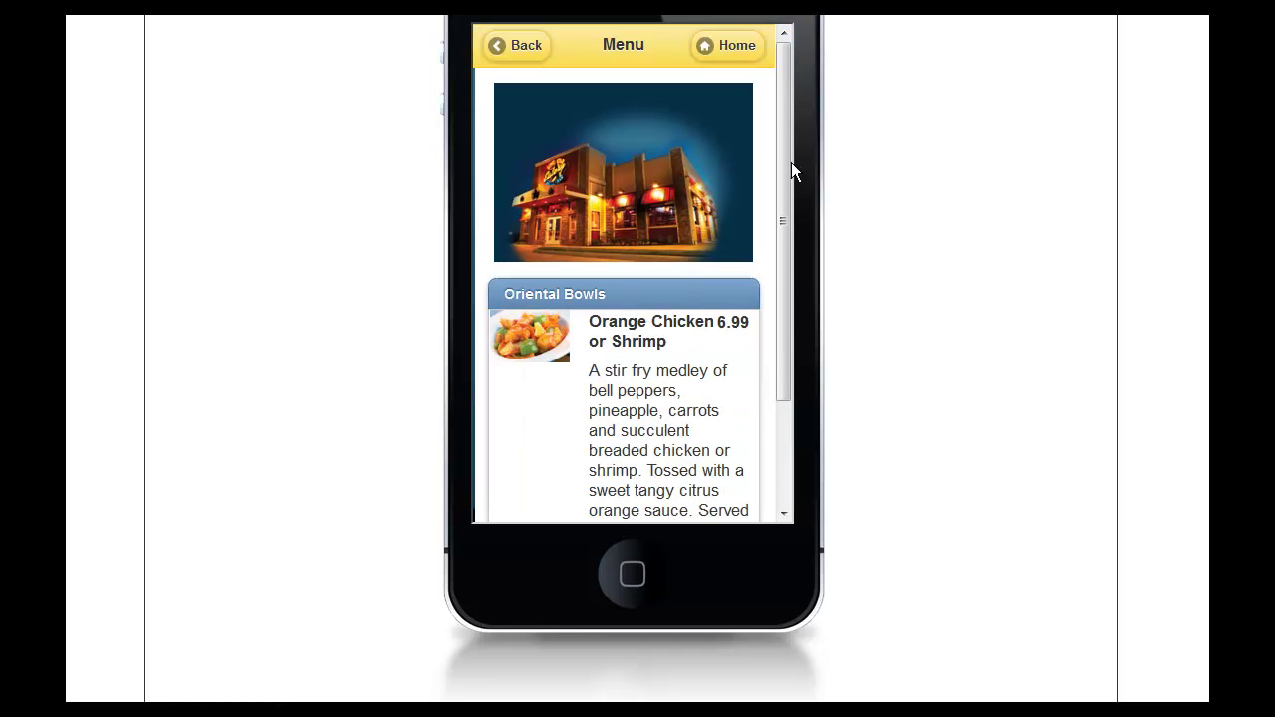
left_click_drag(786, 156, 791, 241)
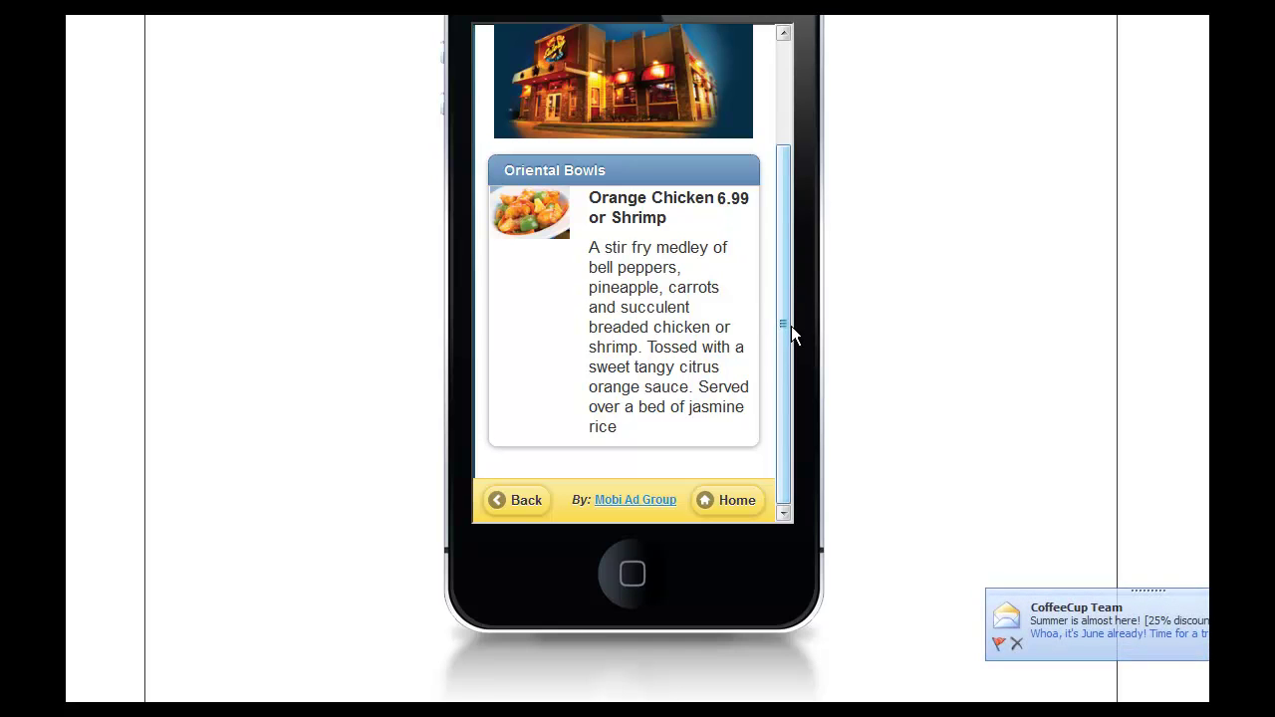
left_click(520, 503)
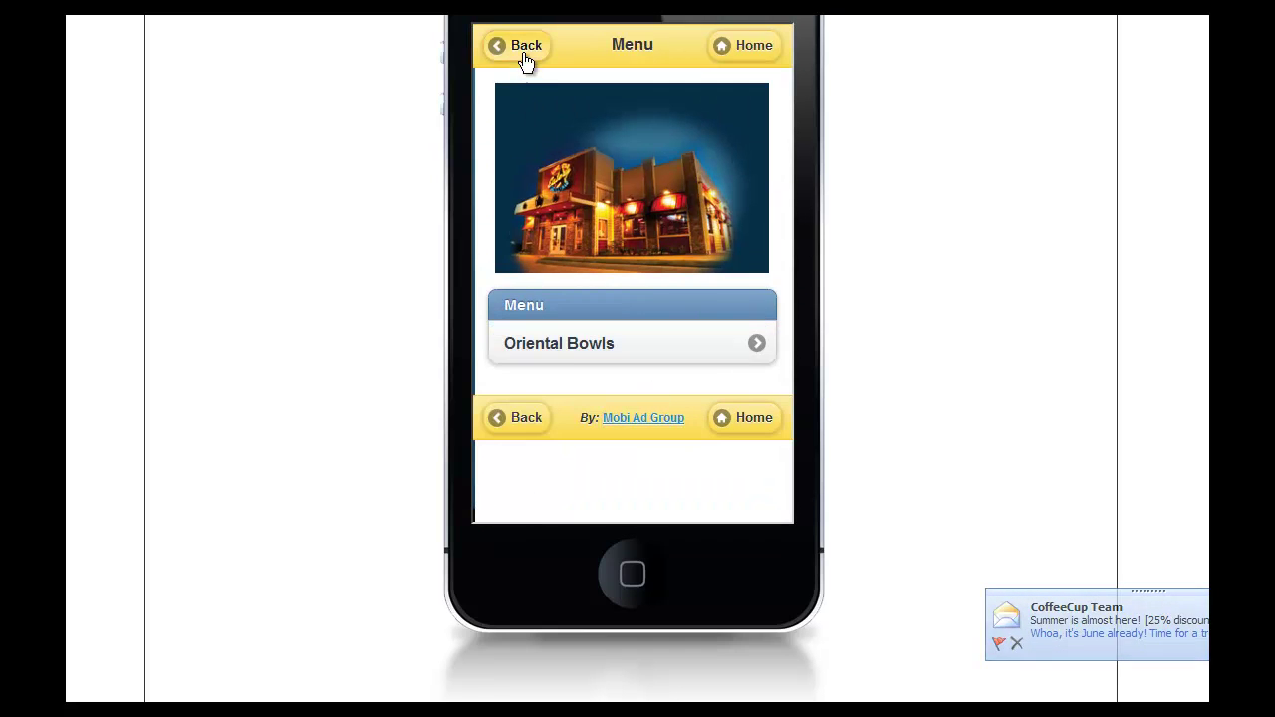
left_click(523, 50)
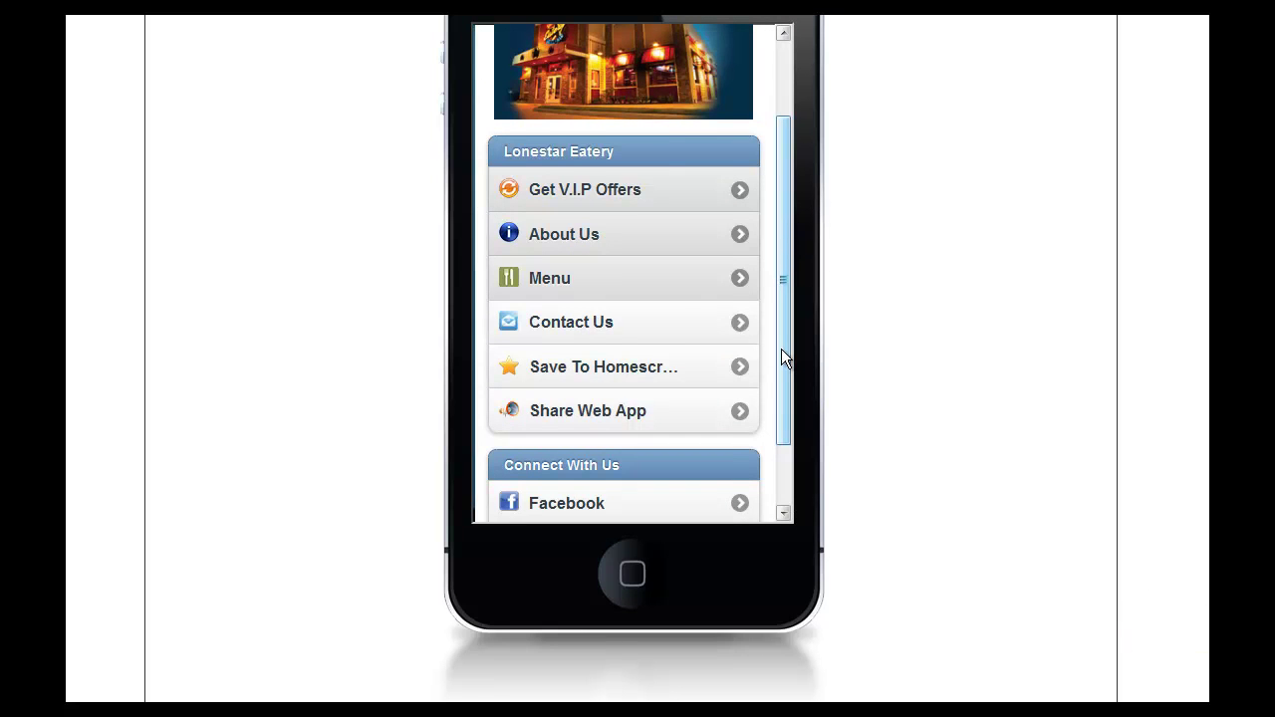
scroll(780, 349, "down", 2)
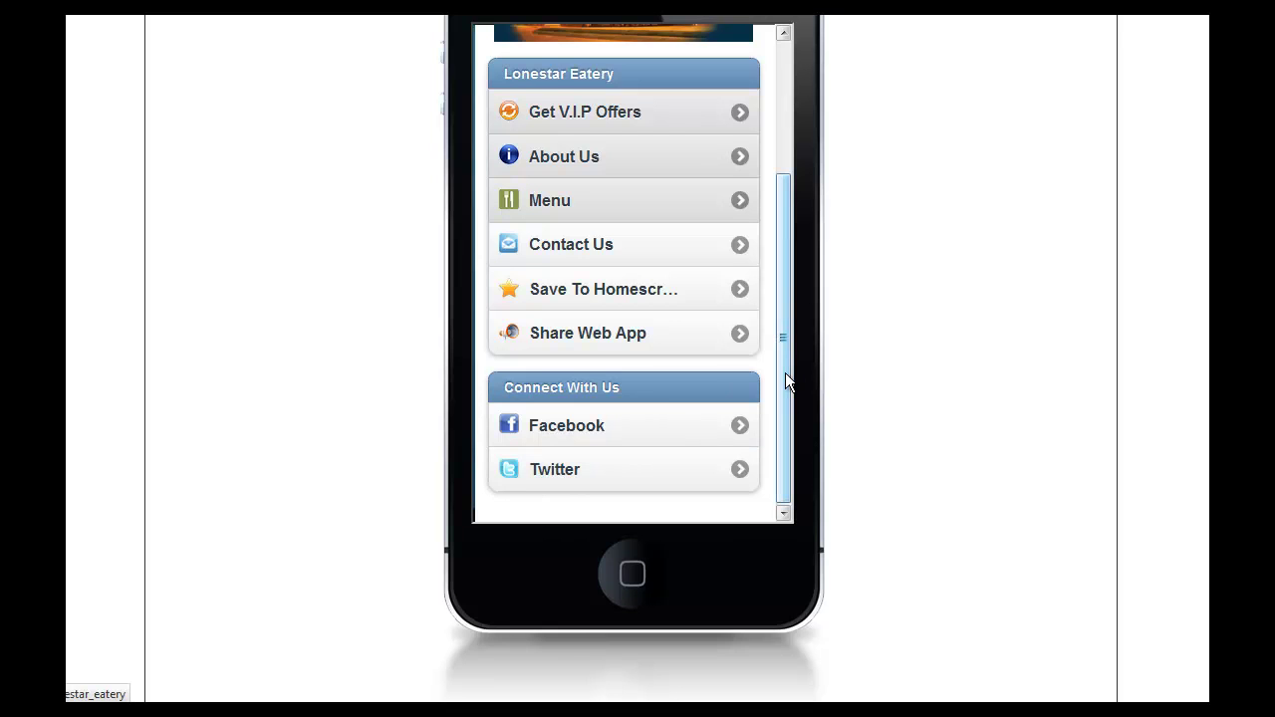
left_click_drag(785, 373, 783, 316)
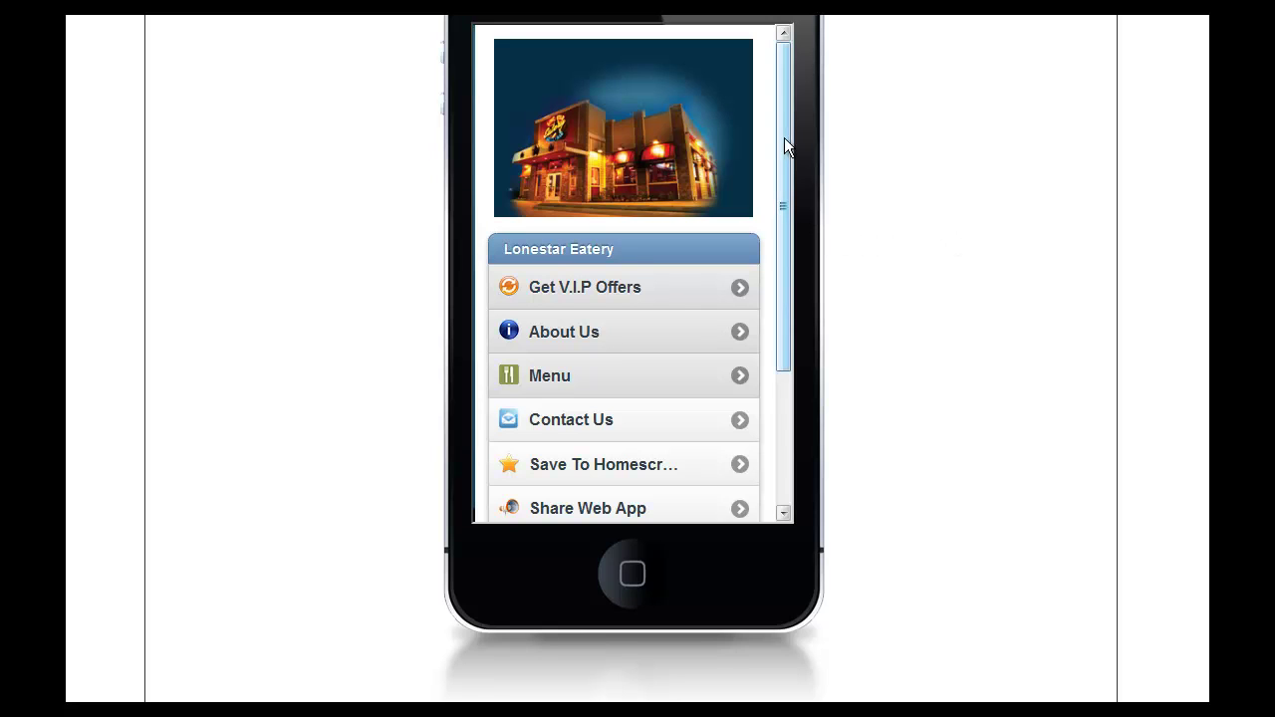
scroll(632, 358, "up", 3)
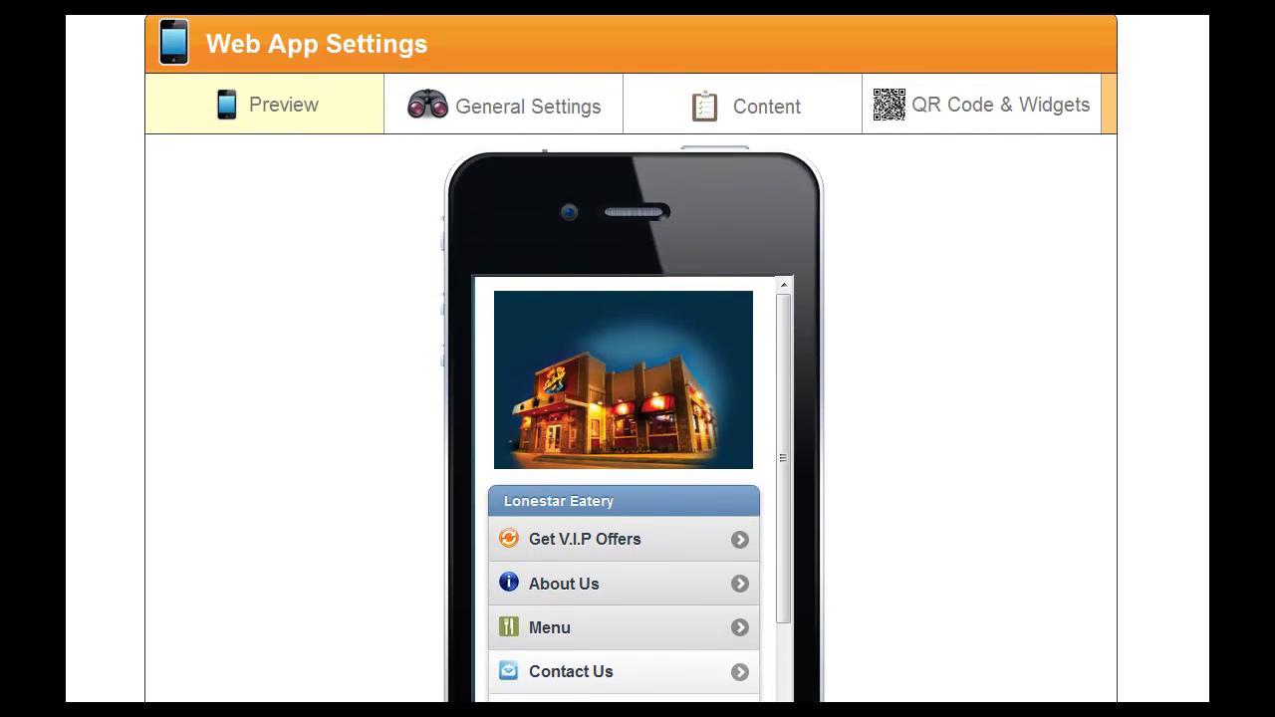